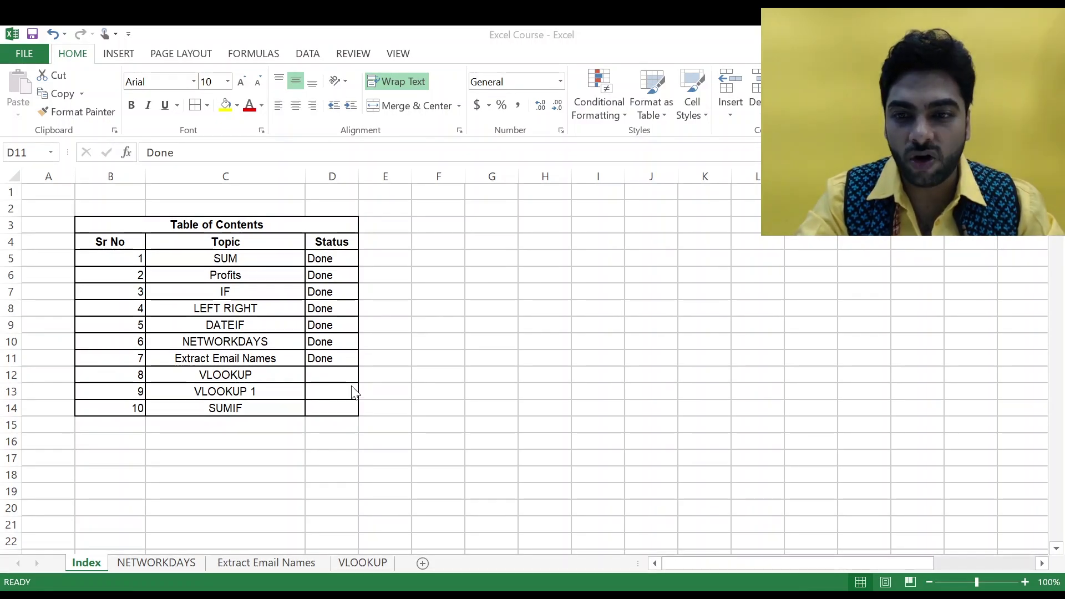
# Step: Open the VLOOKUP sheet and examine the Apples rating and the Reference table's entry for rating 4
pyautogui.click(361, 563)
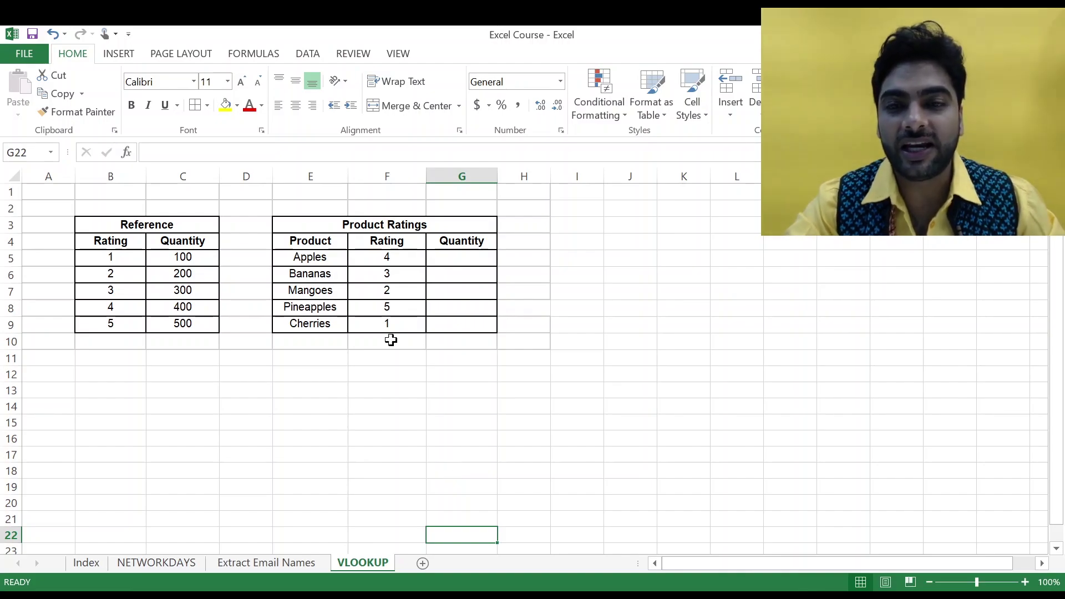
pyautogui.click(367, 259)
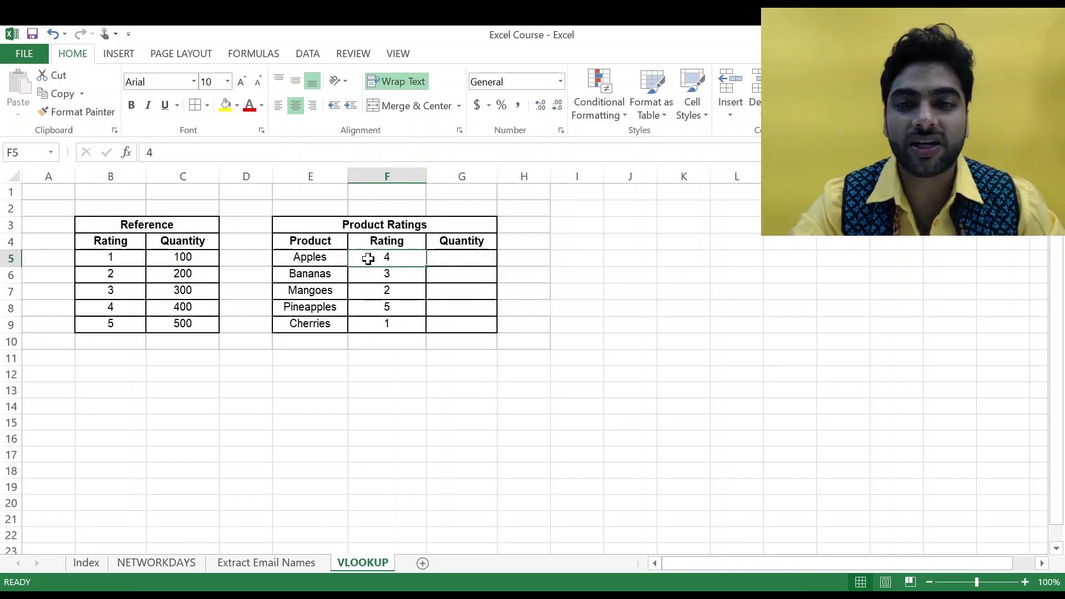
pyautogui.click(108, 303)
pyautogui.click(169, 305)
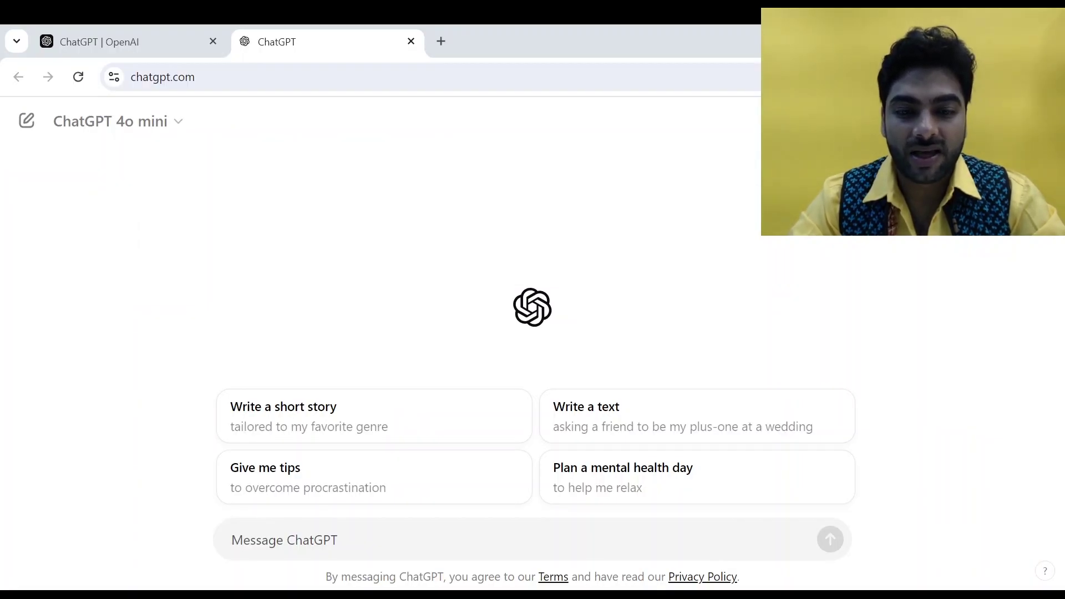
# Step: Switch to ChatGPT and begin a message with "Hello! I am new to MS Excel."
pyautogui.click(441, 575)
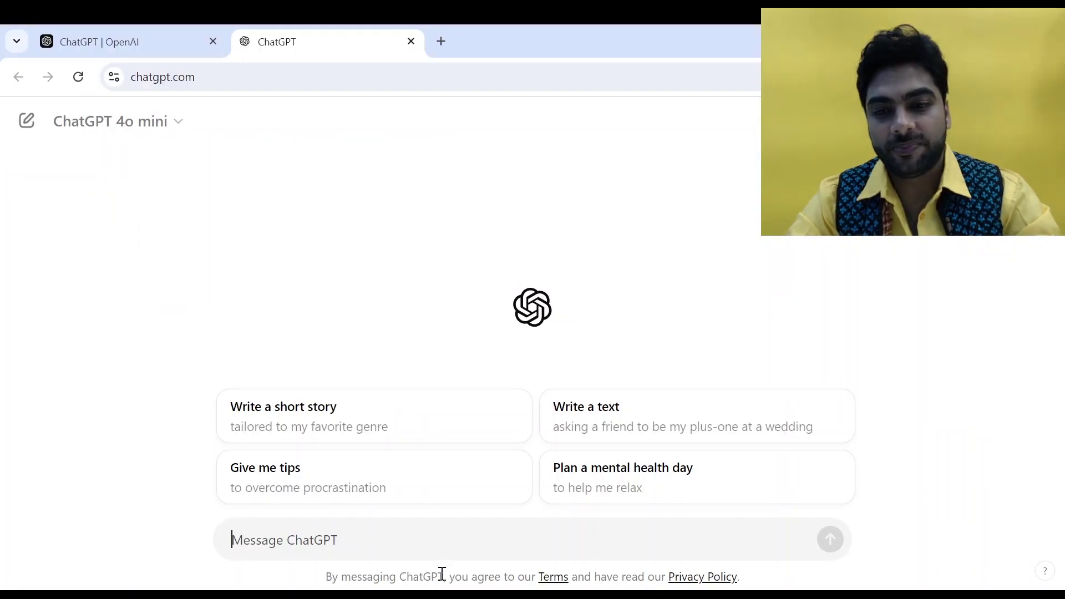
pyautogui.write('Hello!')
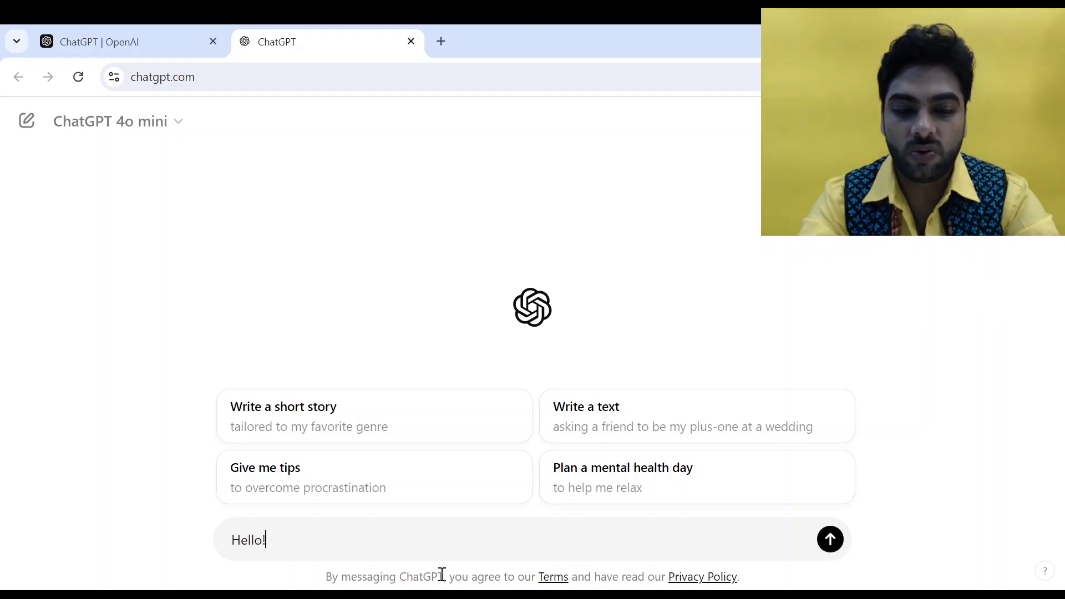
pyautogui.write(' I am new to ')
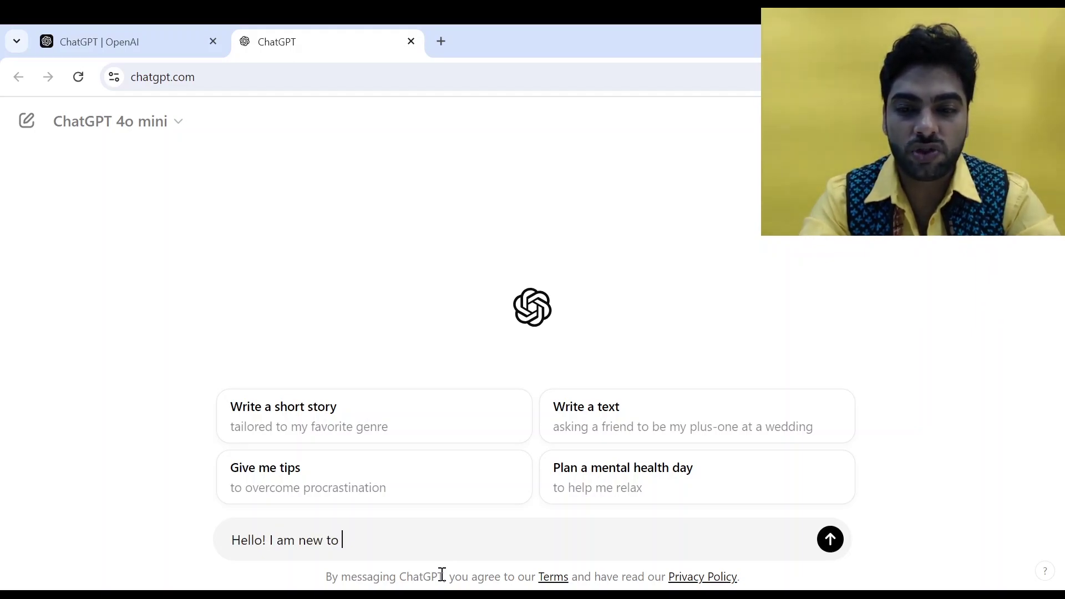
pyautogui.write('MS Excel. ')
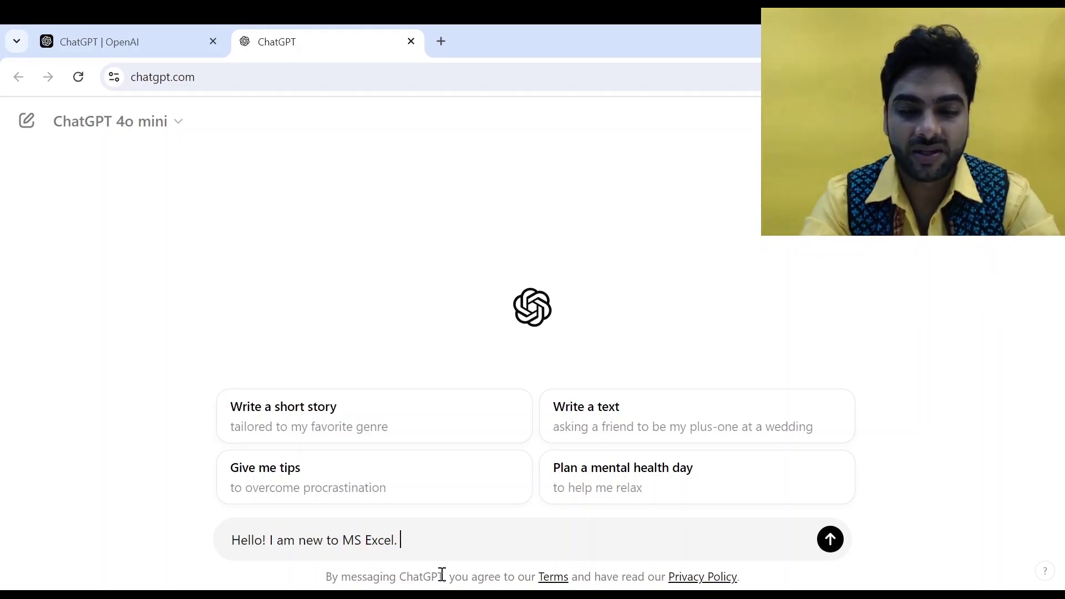
# Step: Continue the message with the request "Help me to write a function"
pyautogui.write('Wr')
pyautogui.press('BackSpace')
pyautogui.press('BackSpace')
pyautogui.write('H')
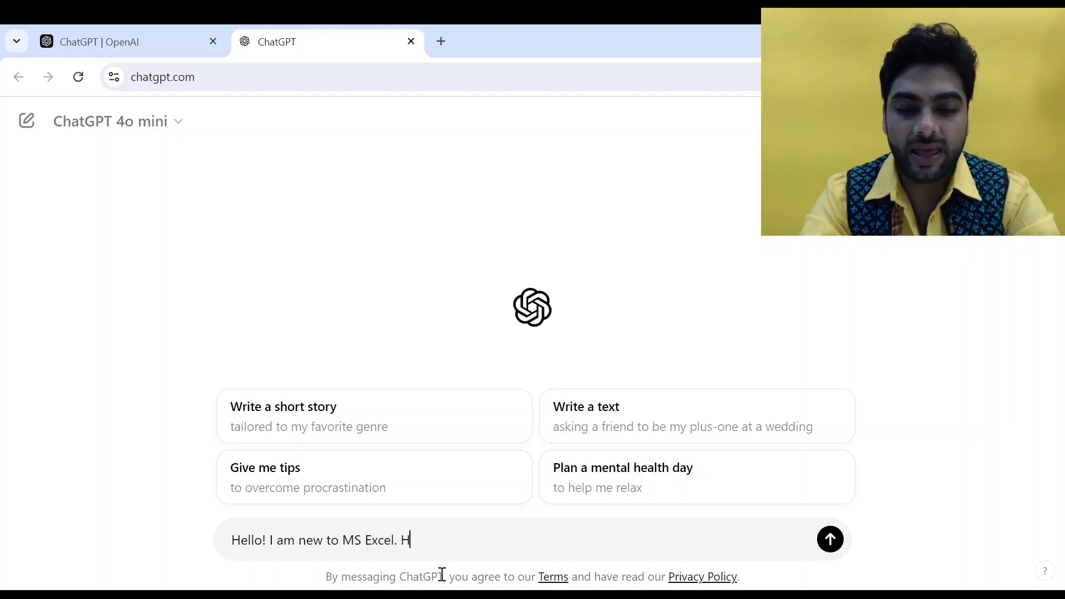
pyautogui.write('elp me to writ')
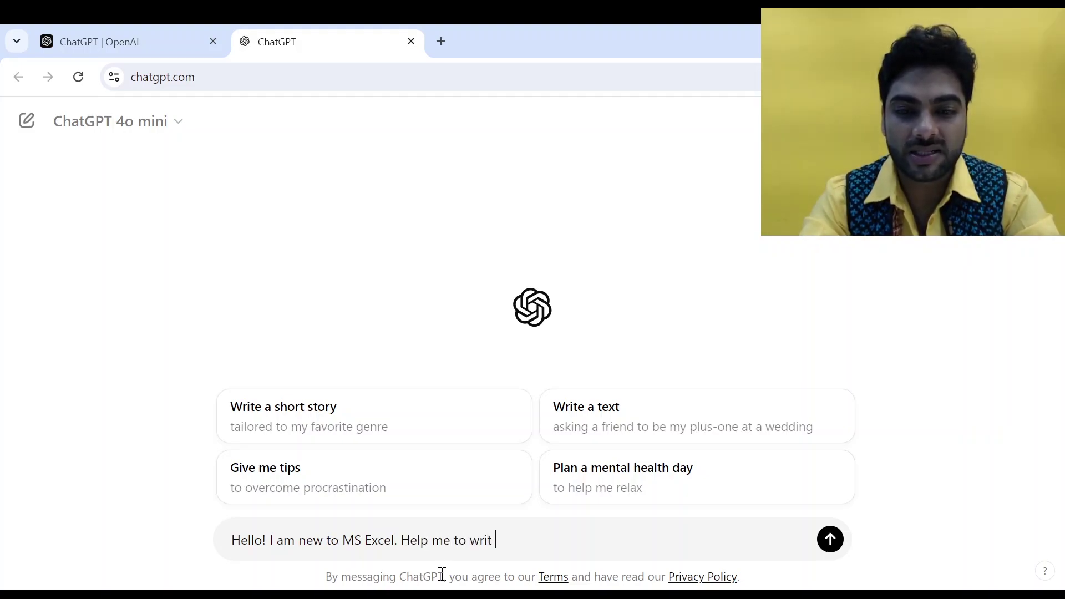
pyautogui.press('BackSpace')
pyautogui.write('e a du')
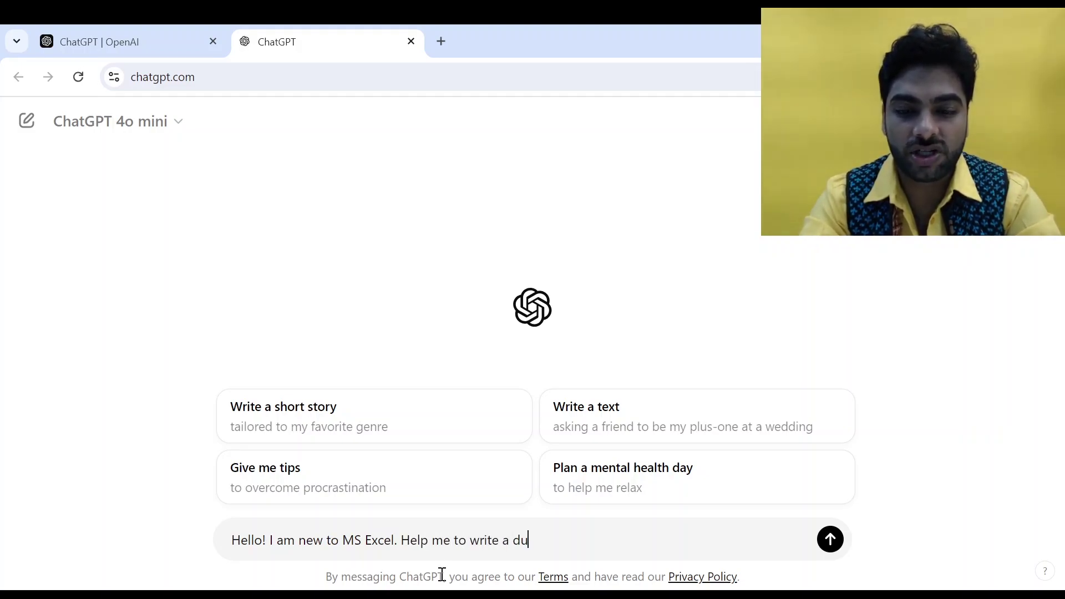
pyautogui.press('BackSpace')
pyautogui.press('BackSpace')
pyautogui.write('function')
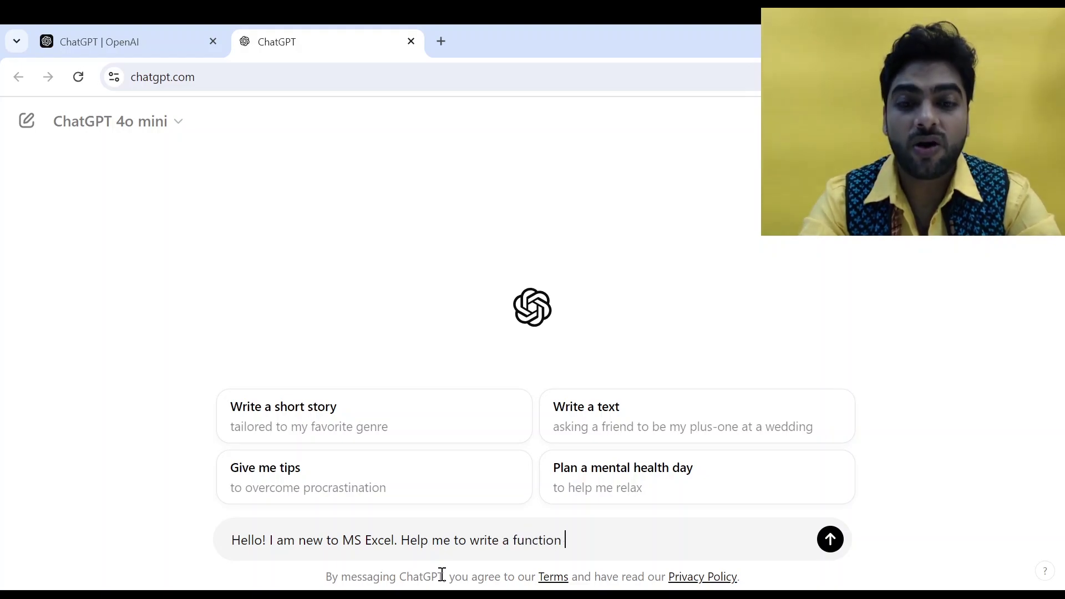
# Step: Replace "write" with "with" in the message and add "that will lookup the value in cell G5" after "function"
pyautogui.doubleClick(484, 540)
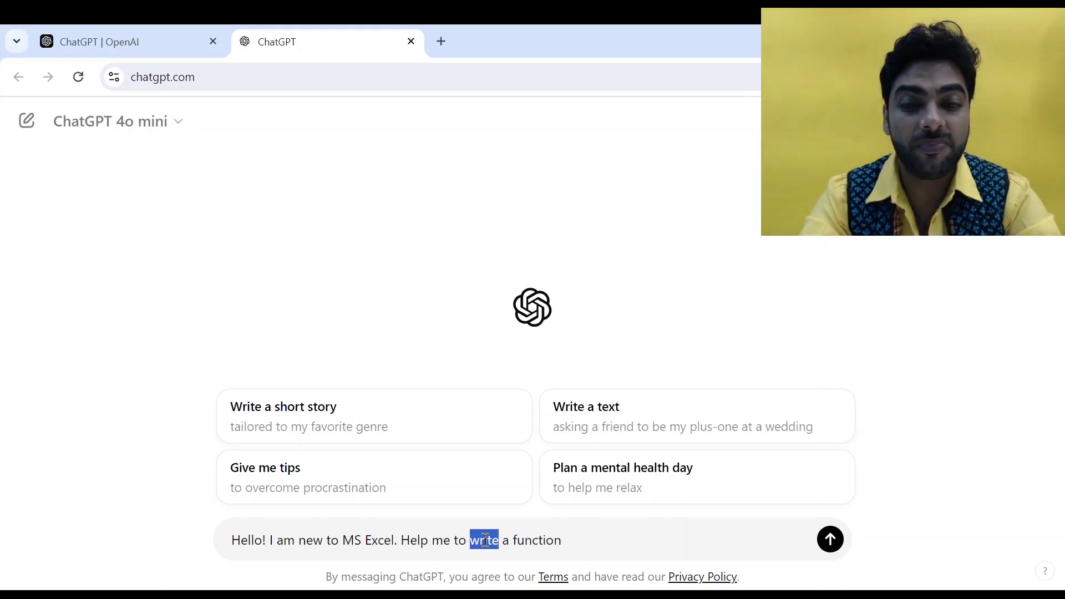
pyautogui.write('with')
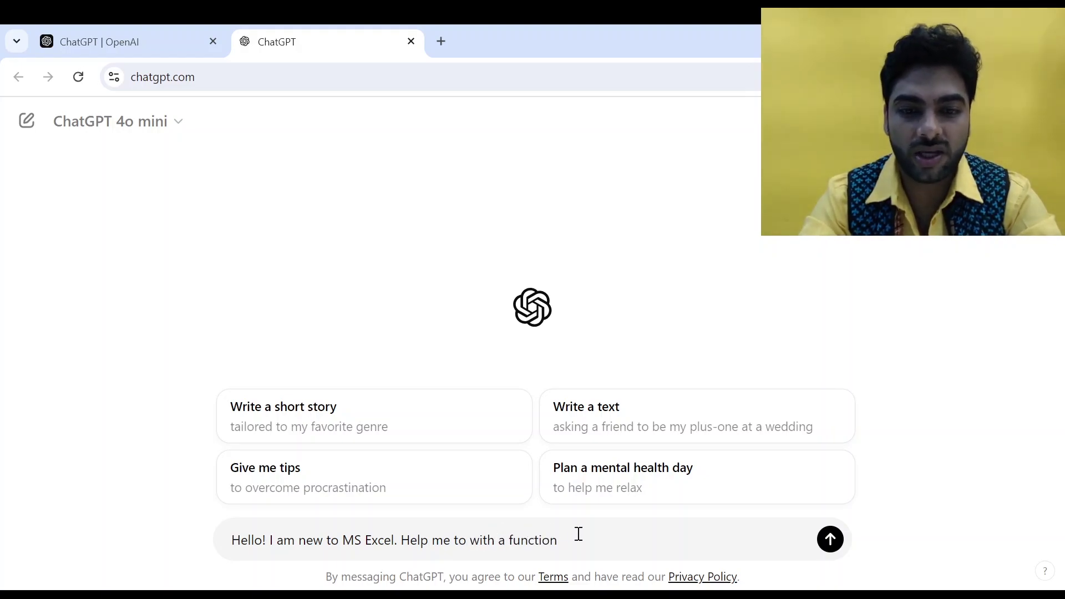
pyautogui.click(579, 533)
pyautogui.write('that will ')
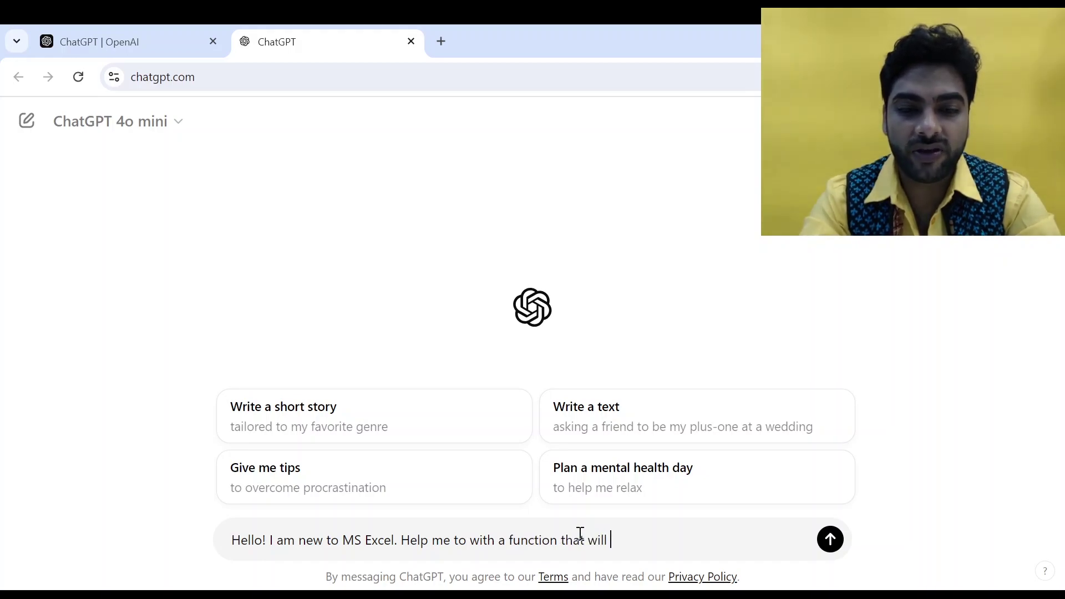
pyautogui.write('lookup the ')
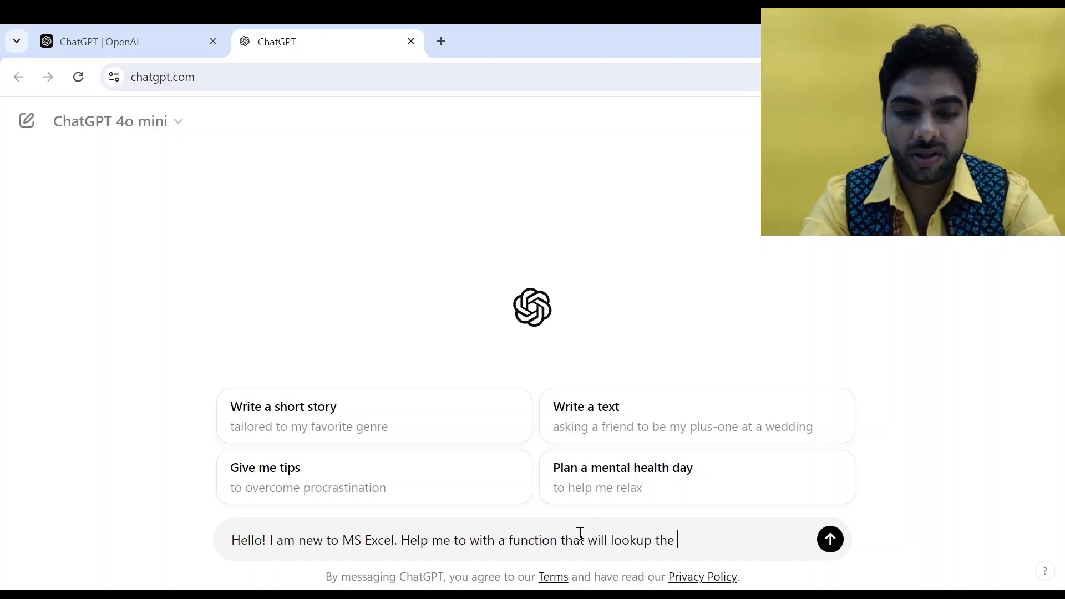
pyautogui.write('value in cell')
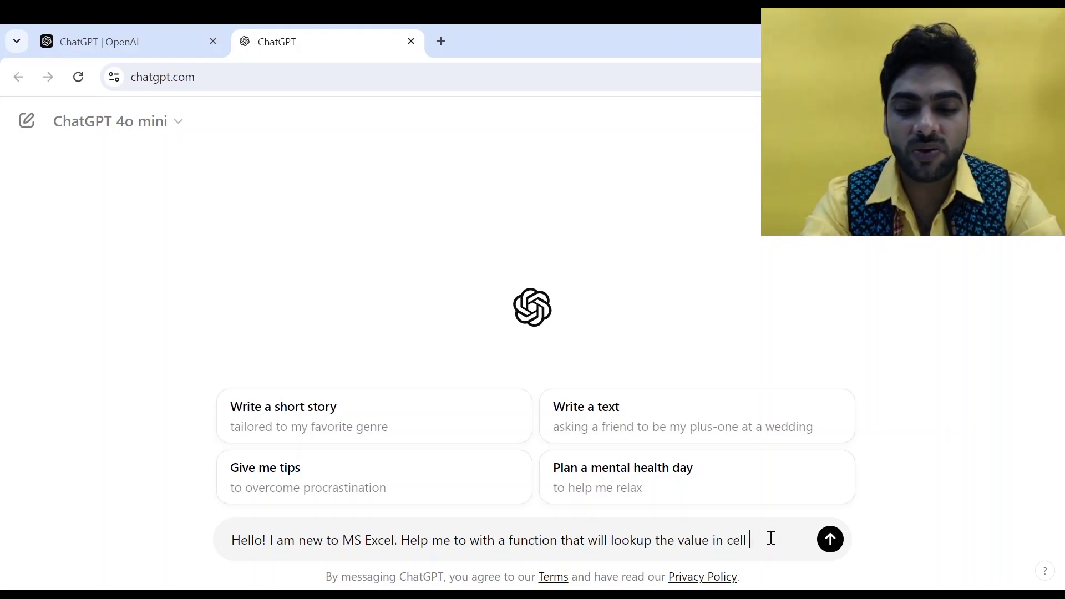
pyautogui.write('G%')
pyautogui.press('BackSpace')
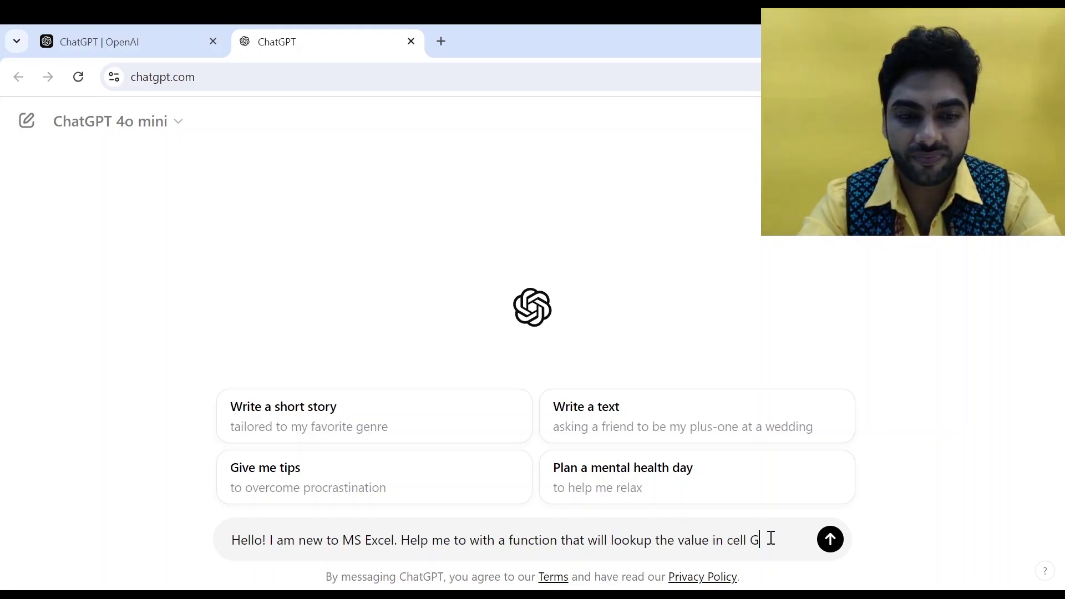
pyautogui.write('5')
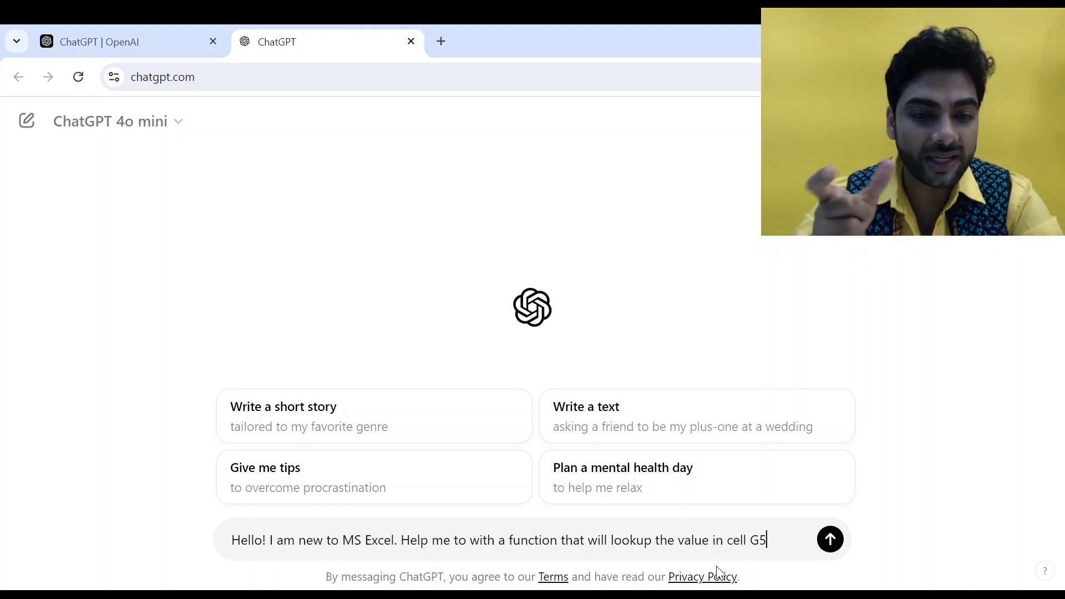
# Step: Complete the message with "in column B and C and return the corresponding value in column G" and send it
pyautogui.write('in c')
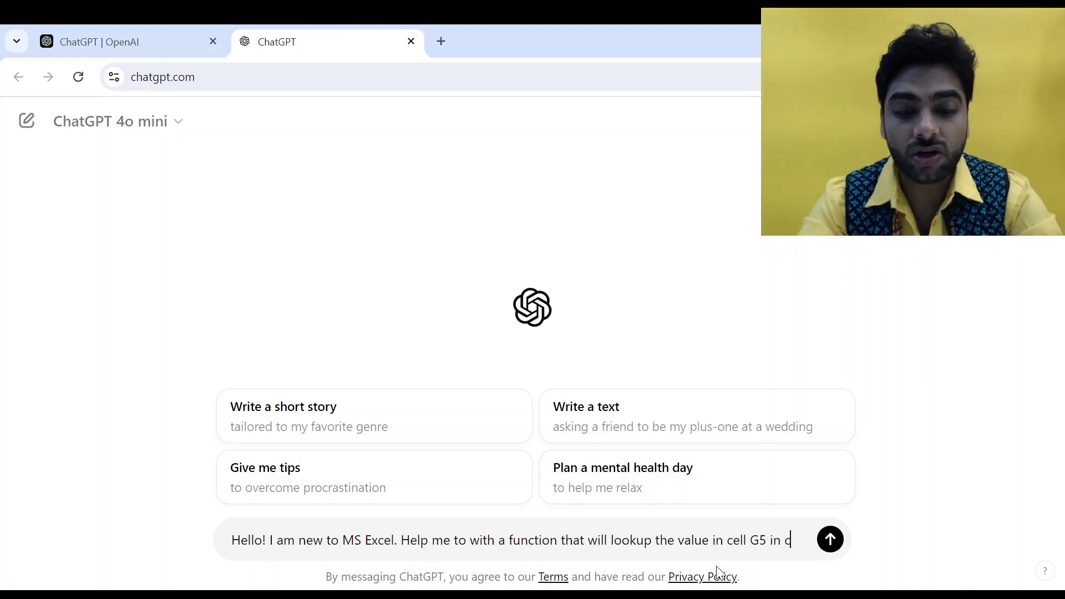
pyautogui.write('olumn')
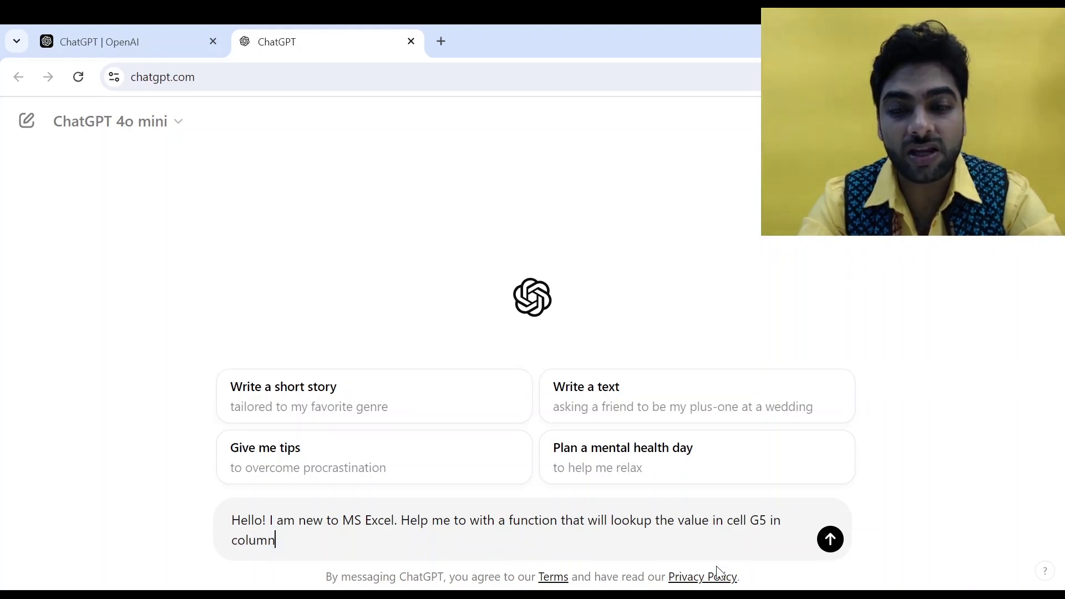
pyautogui.write(' B and C')
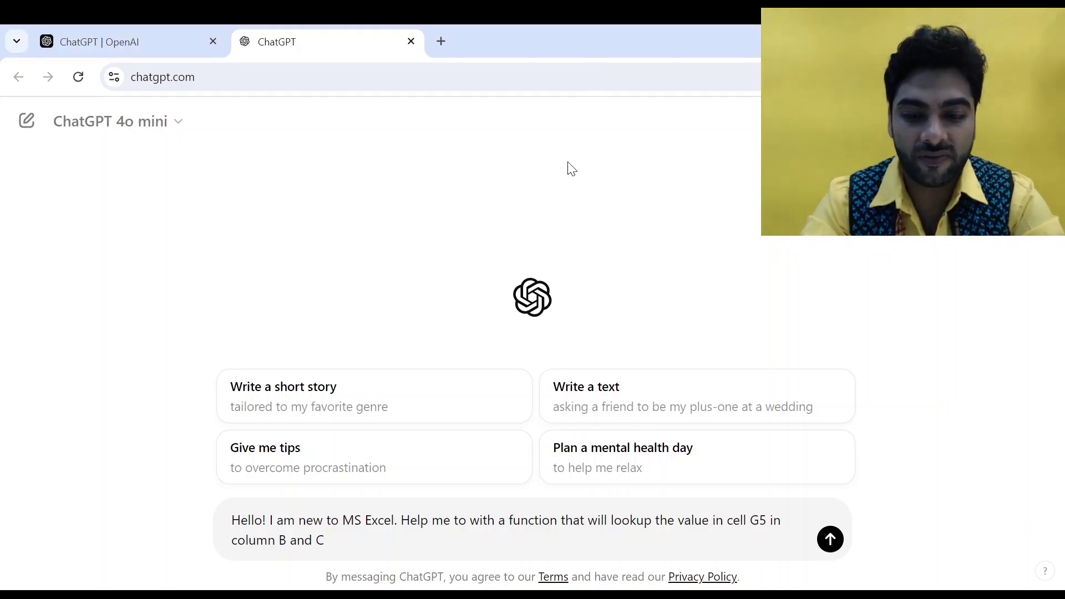
pyautogui.write('and return the ')
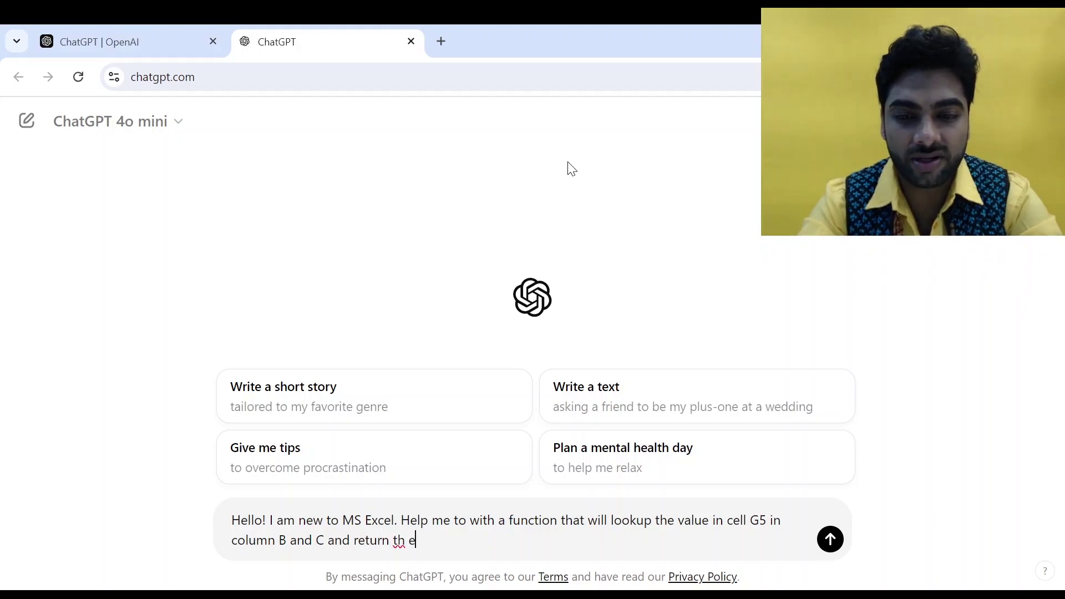
pyautogui.write('cor')
pyautogui.press('BackSpace')
pyautogui.write('or')
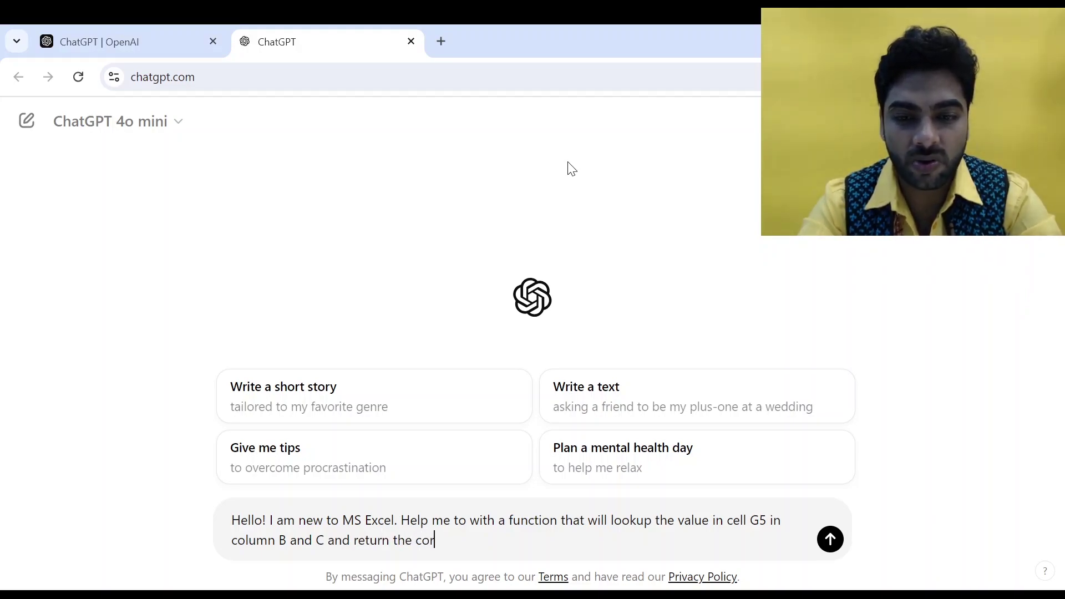
pyautogui.write('responding')
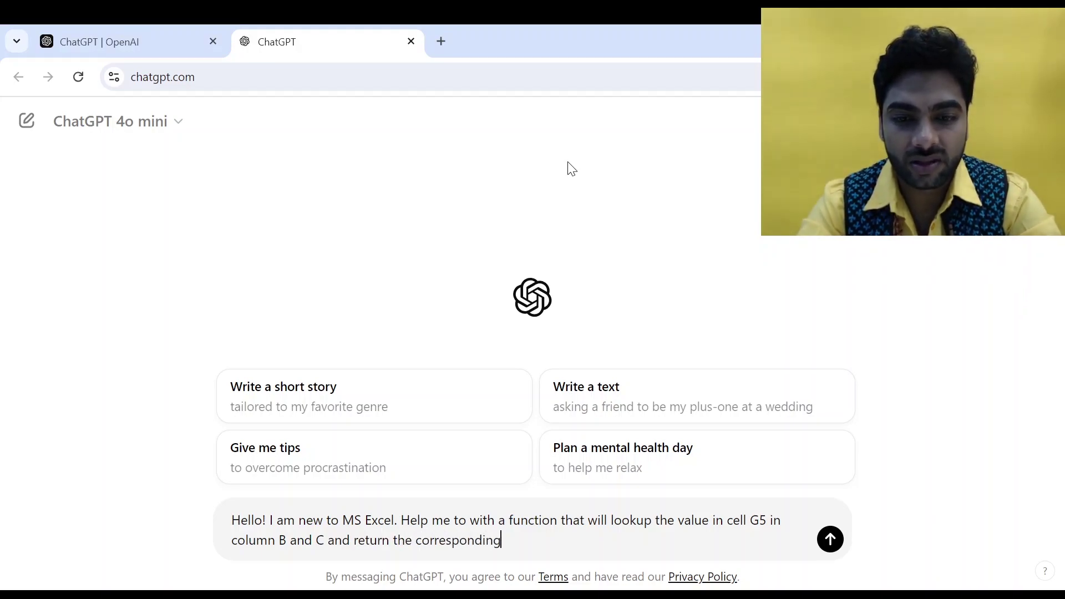
pyautogui.write(' value in col')
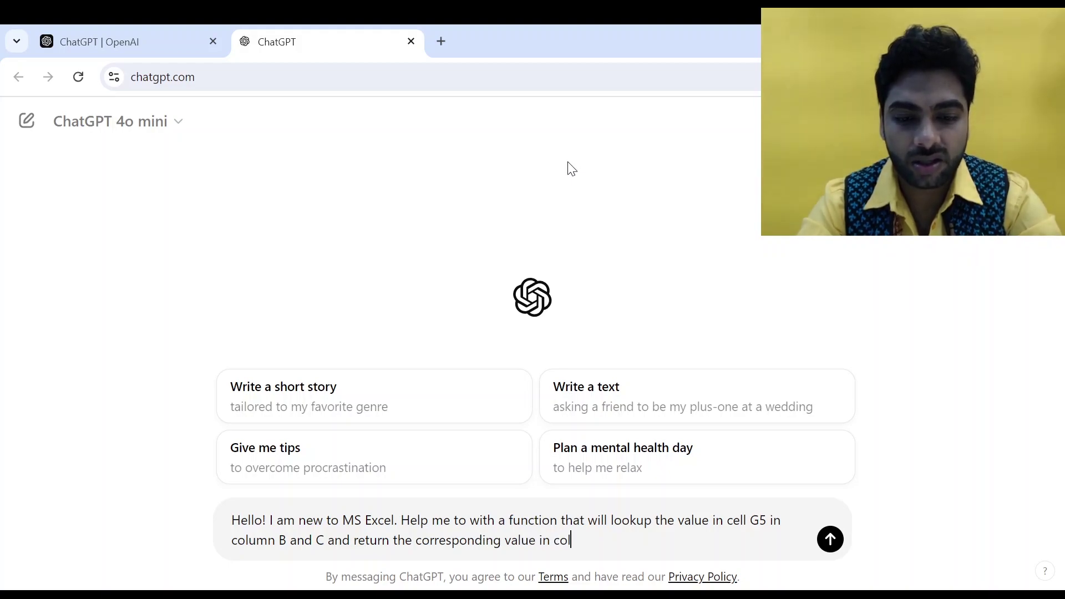
pyautogui.write('umn ')
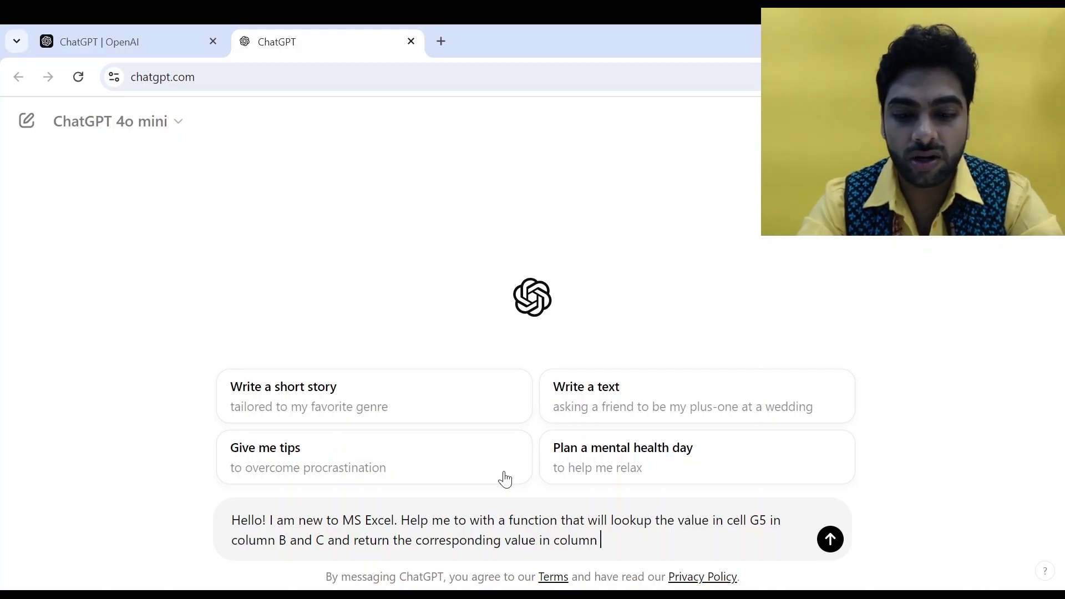
pyautogui.write('G')
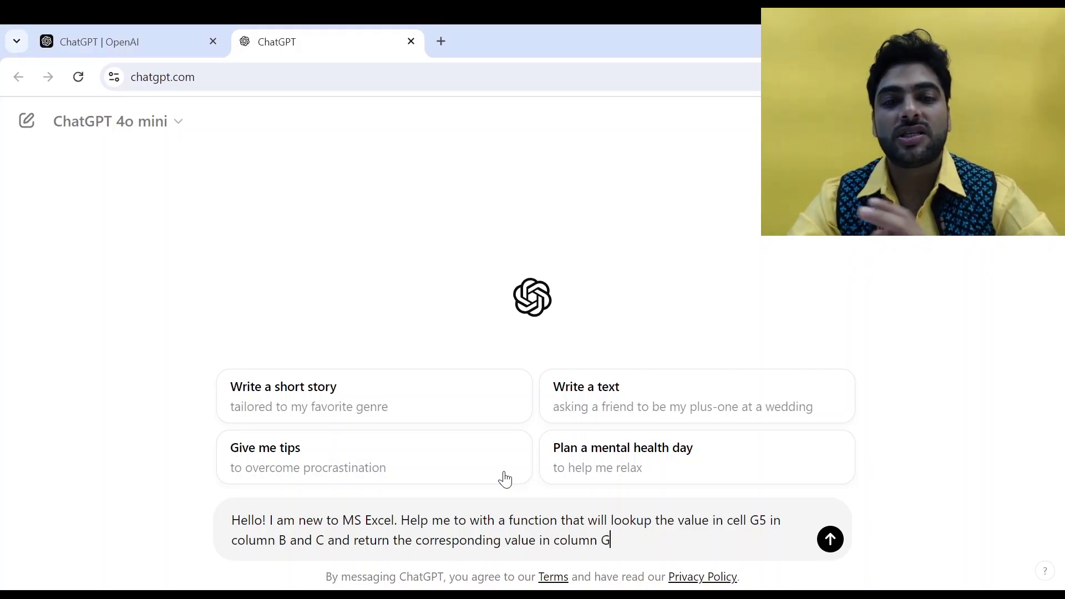
pyautogui.press('Return')
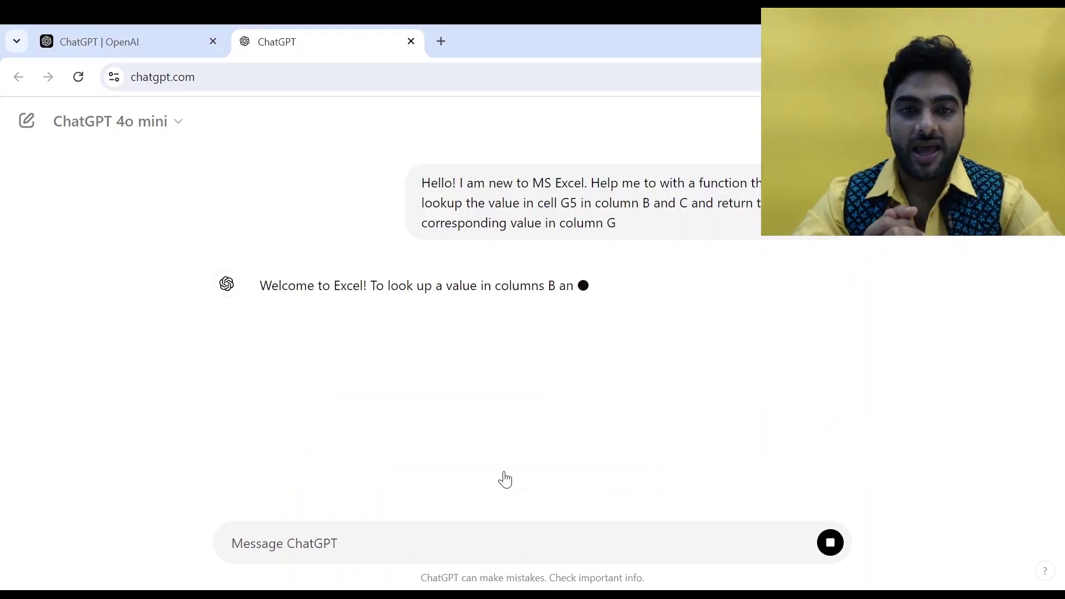
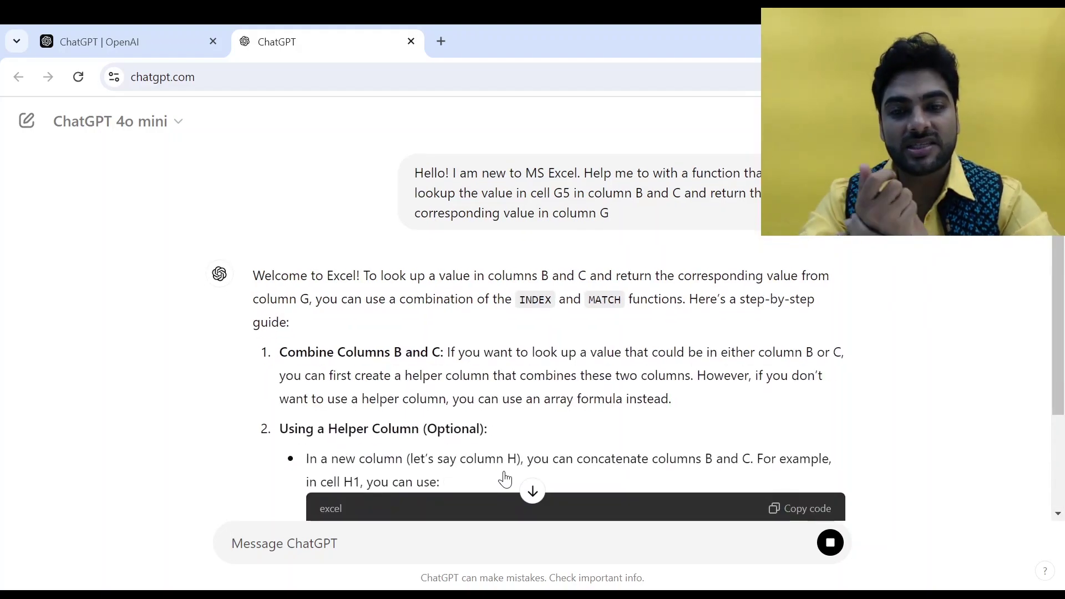
# Step: Read through the reply to examine the suggested lookup formulas and their explanations
pyautogui.scroll(-2, 504, 478)
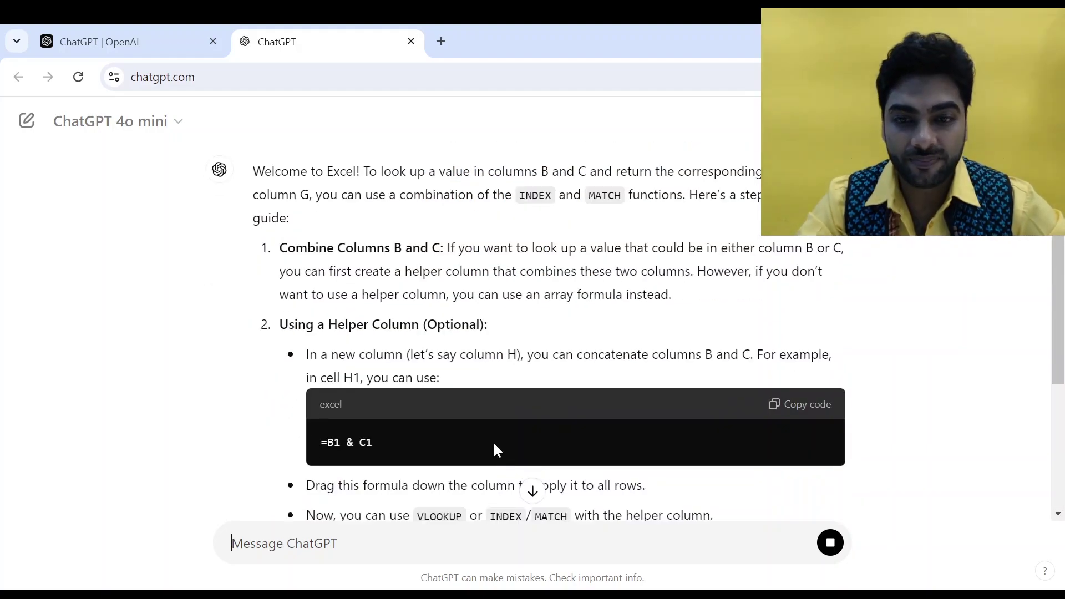
pyautogui.scroll(-4, 480, 416)
pyautogui.scroll(-4, 482, 416)
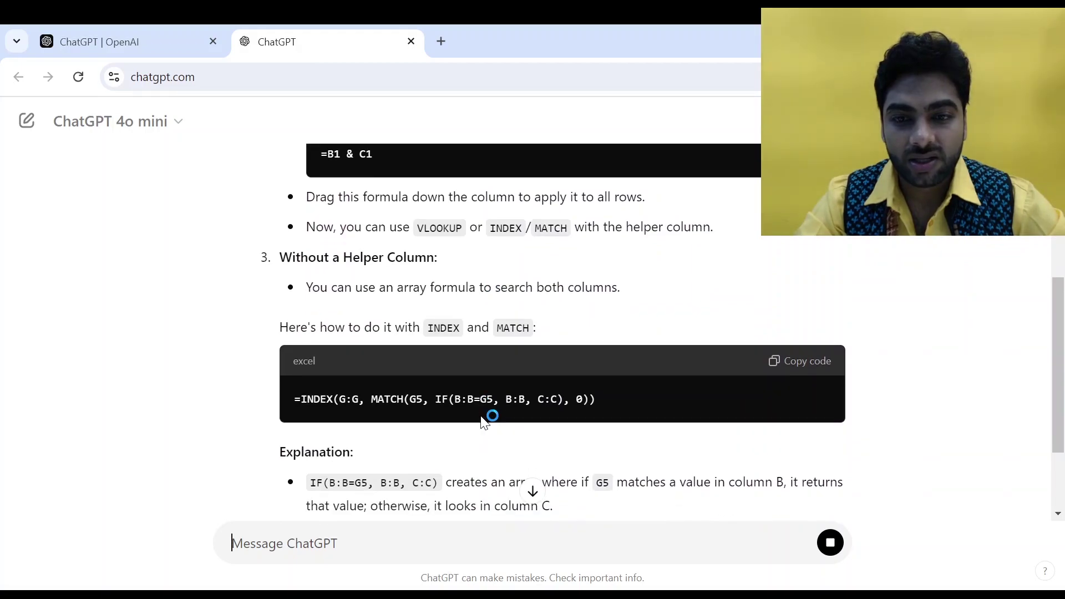
pyautogui.scroll(-4, 481, 417)
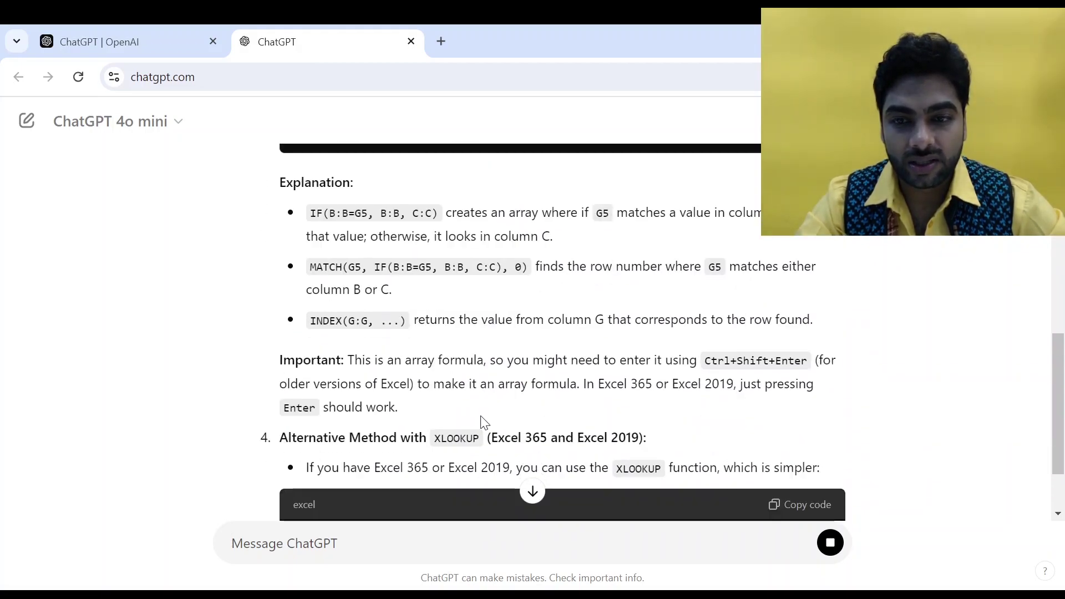
pyautogui.scroll(-4, 482, 421)
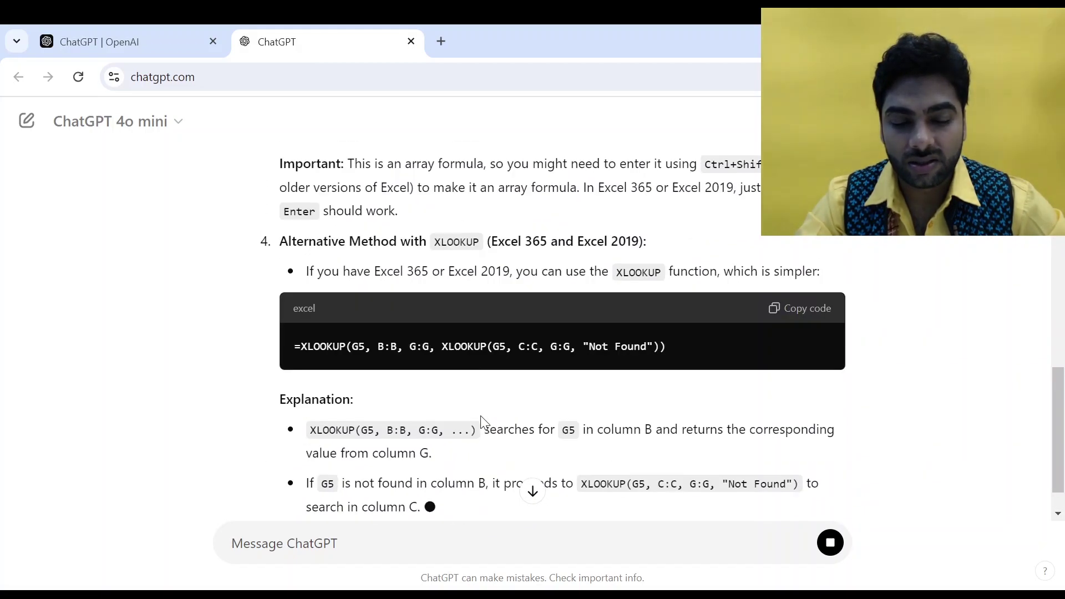
pyautogui.scroll(-1, 482, 422)
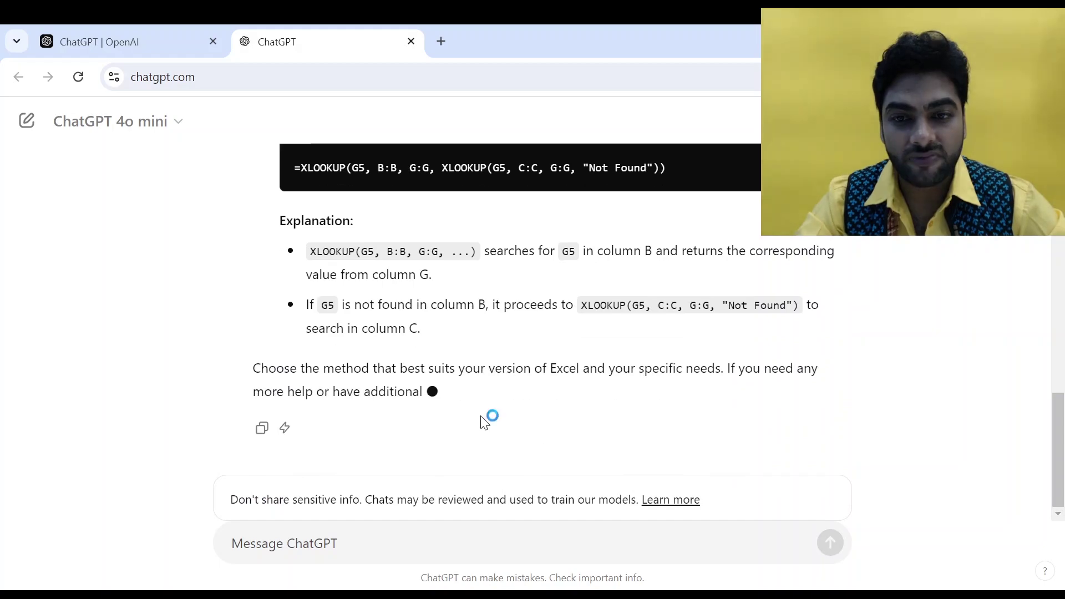
pyautogui.scroll(3, 481, 417)
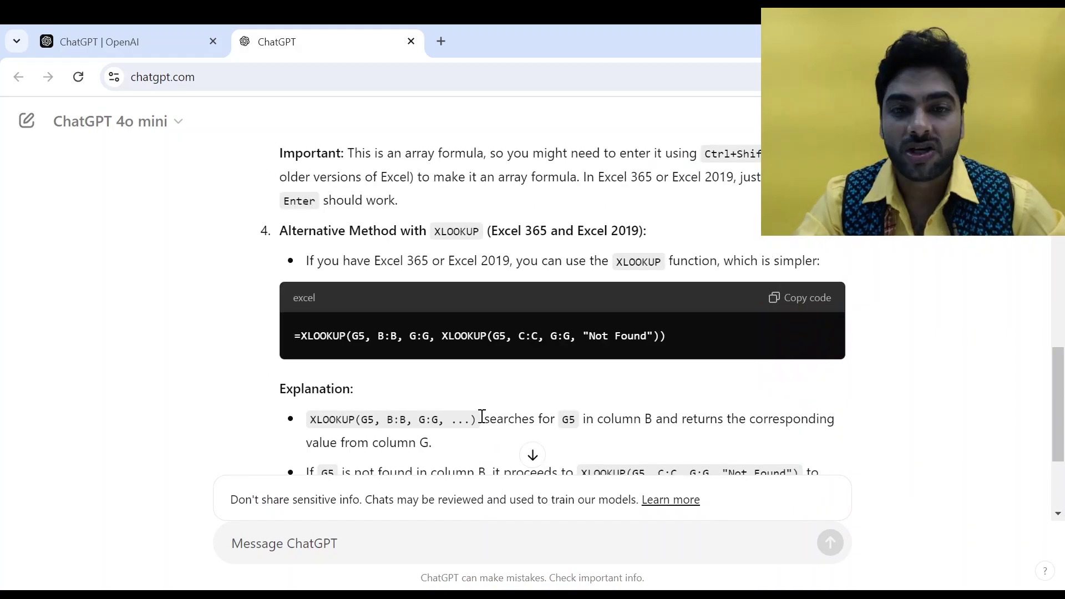
# Step: Copy the first lookup request from the start of the conversation into a new message
pyautogui.scroll(6, 481, 417)
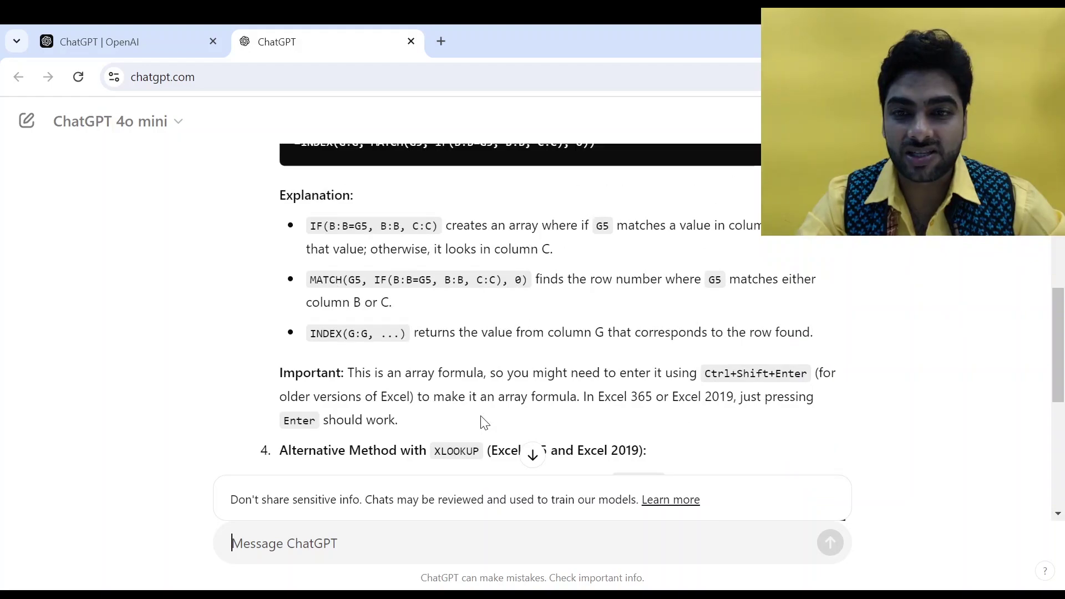
pyautogui.scroll(10, 482, 417)
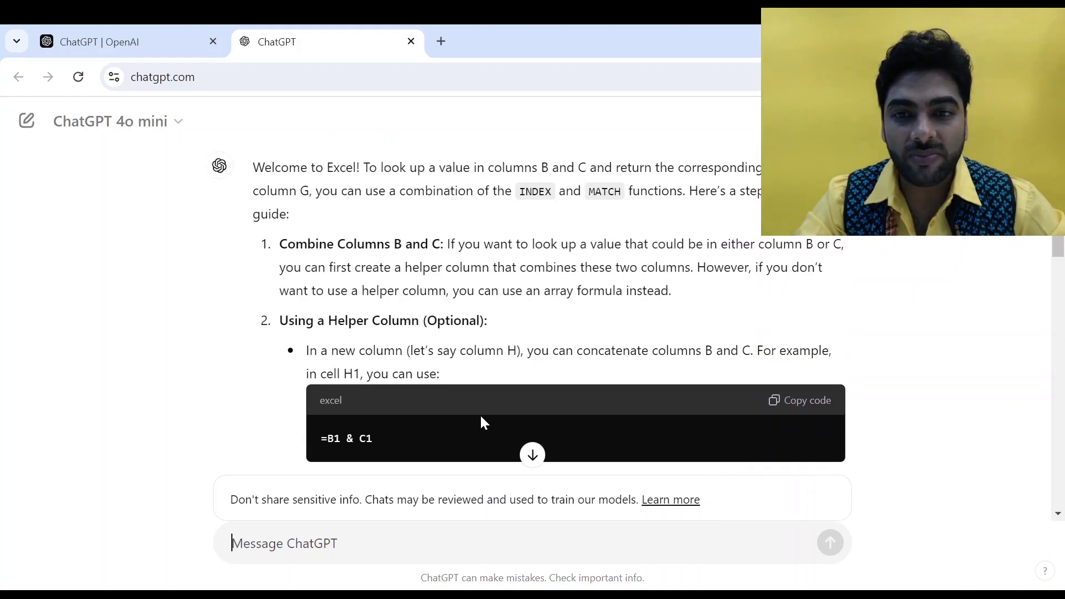
pyautogui.scroll(1, 483, 423)
pyautogui.scroll(1, 482, 417)
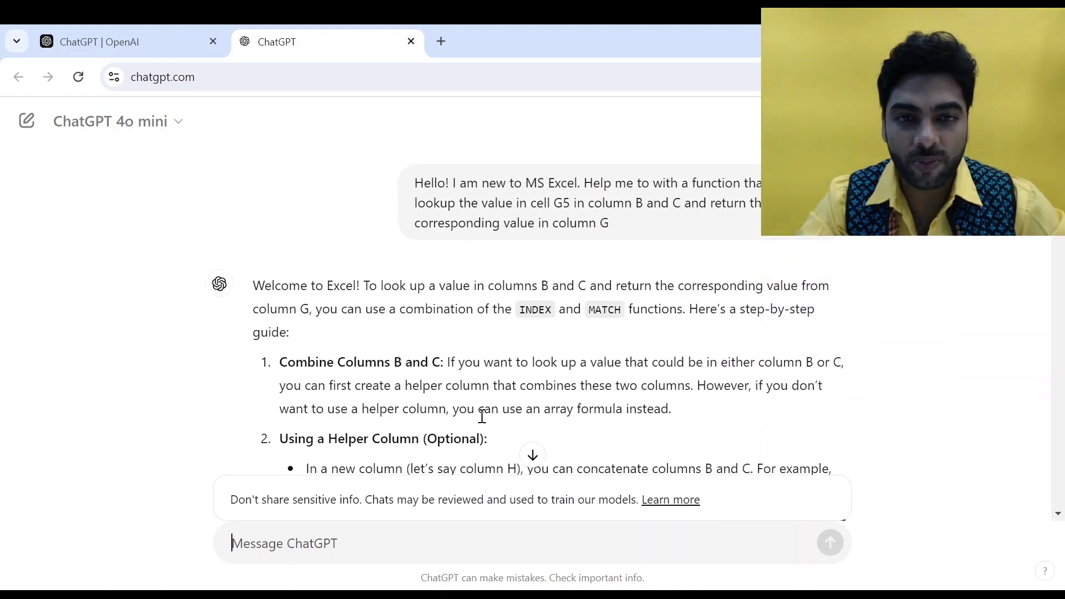
pyautogui.moveTo(617, 224); pyautogui.dragTo(417, 183)
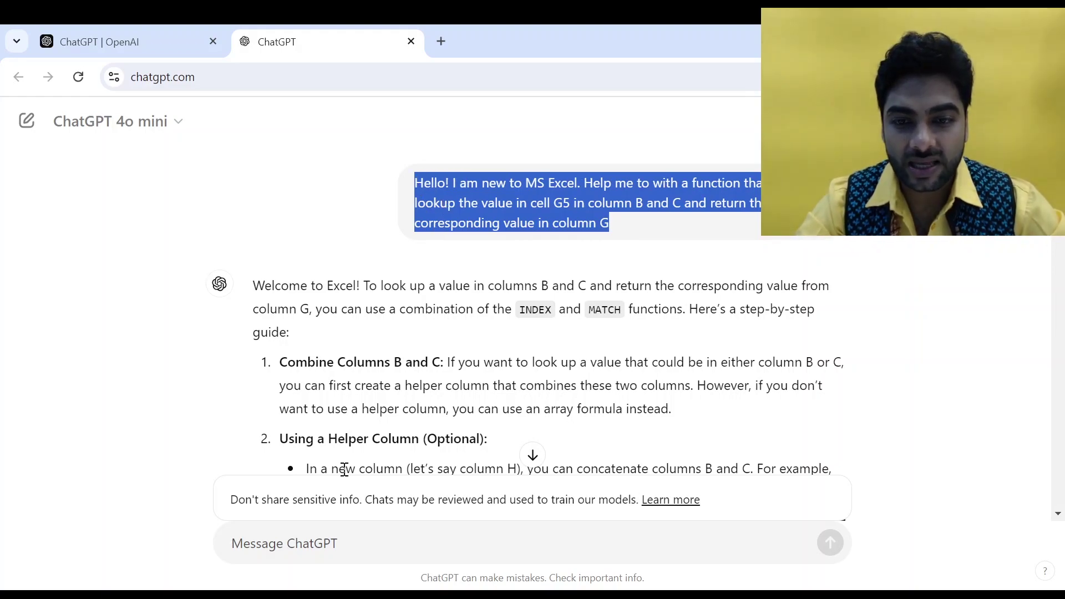
pyautogui.click(354, 556)
pyautogui.write('Hello! I am new to MS Excel. Help me to with a function that will lookup the value in cell G5 in column B and C and return the corresponding value in column G')
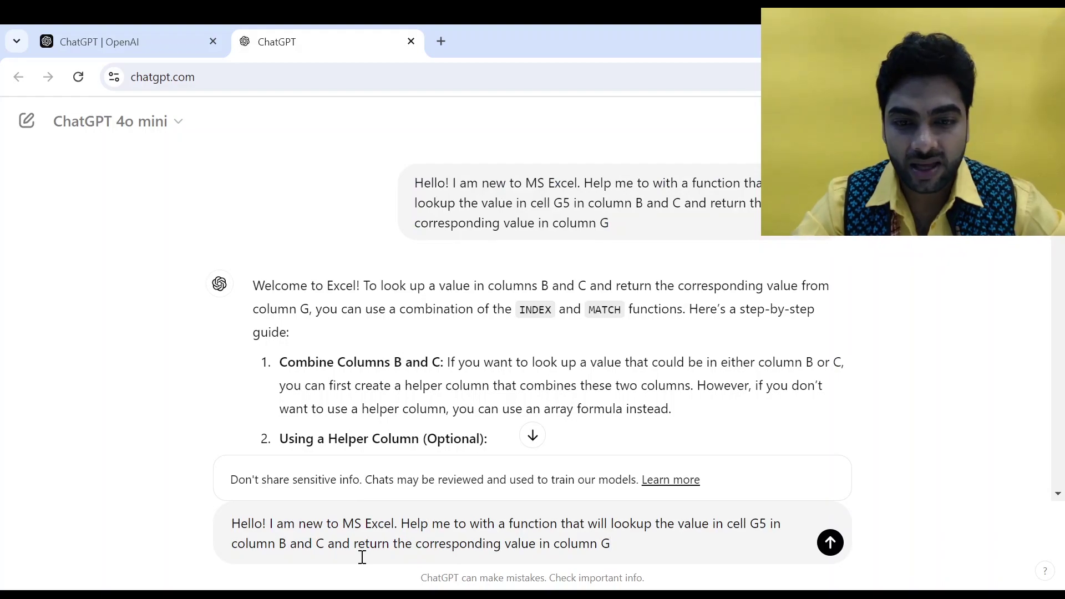
# Step: Remove "and C" from the copied request so it covers only column B, and send it
pyautogui.click(327, 550)
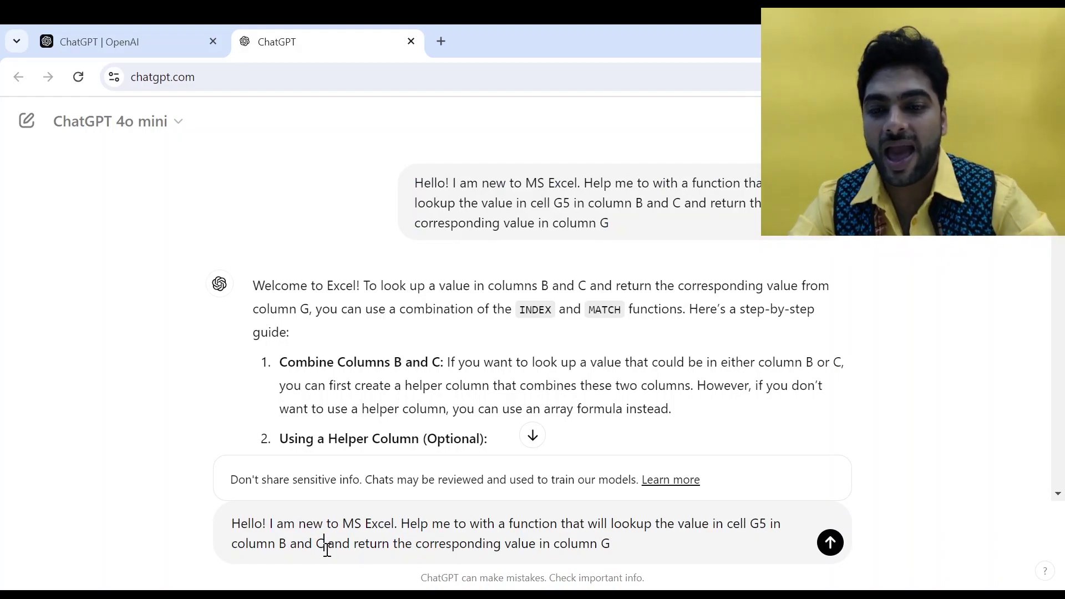
pyautogui.press('BackSpace')
pyautogui.press('BackSpace')
pyautogui.press('BackSpace')
pyautogui.press('BackSpace')
pyautogui.press('BackSpace')
pyautogui.press('BackSpace')
pyautogui.press('Return')
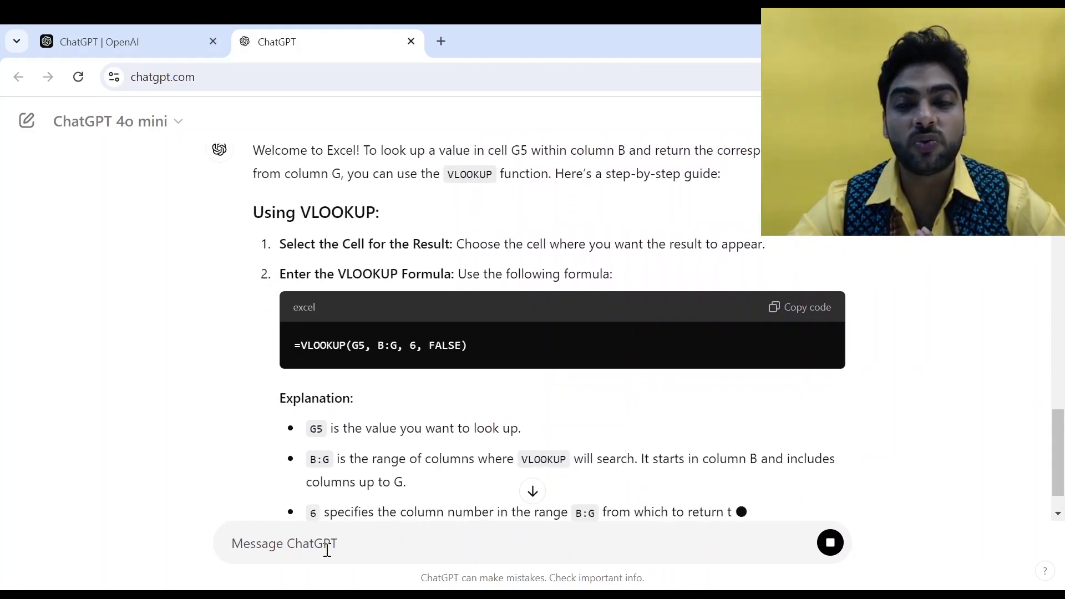
# Step: Copy the suggested formula =VLOOKUP(G5, B:G, 6, FALSE) and enter it in cell G5 of the VLOOKUP sheet in Excel
pyautogui.tripleClick(362, 346)
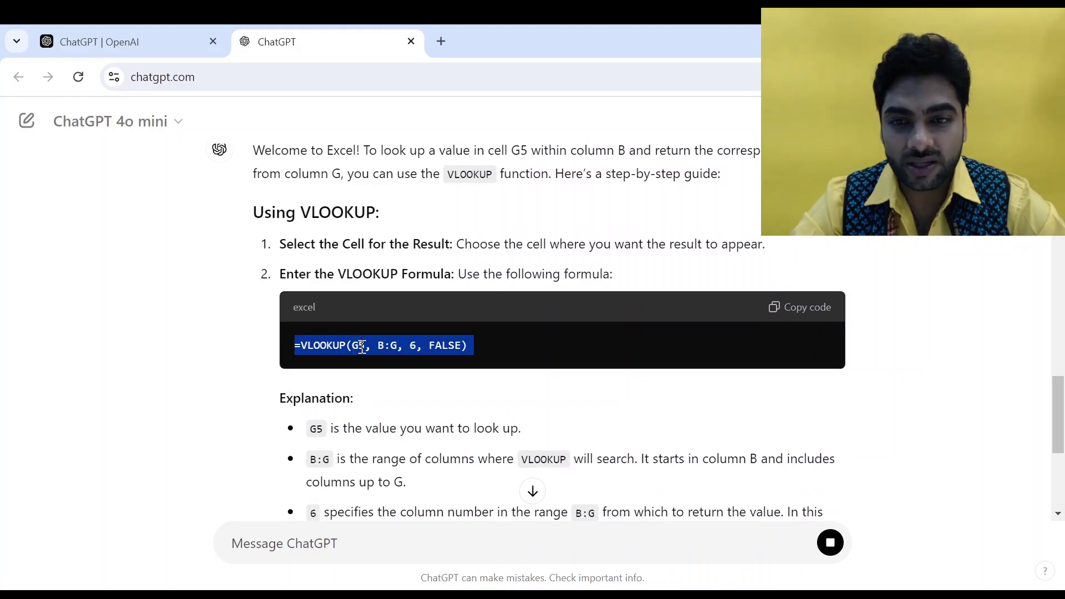
pyautogui.click(790, 316)
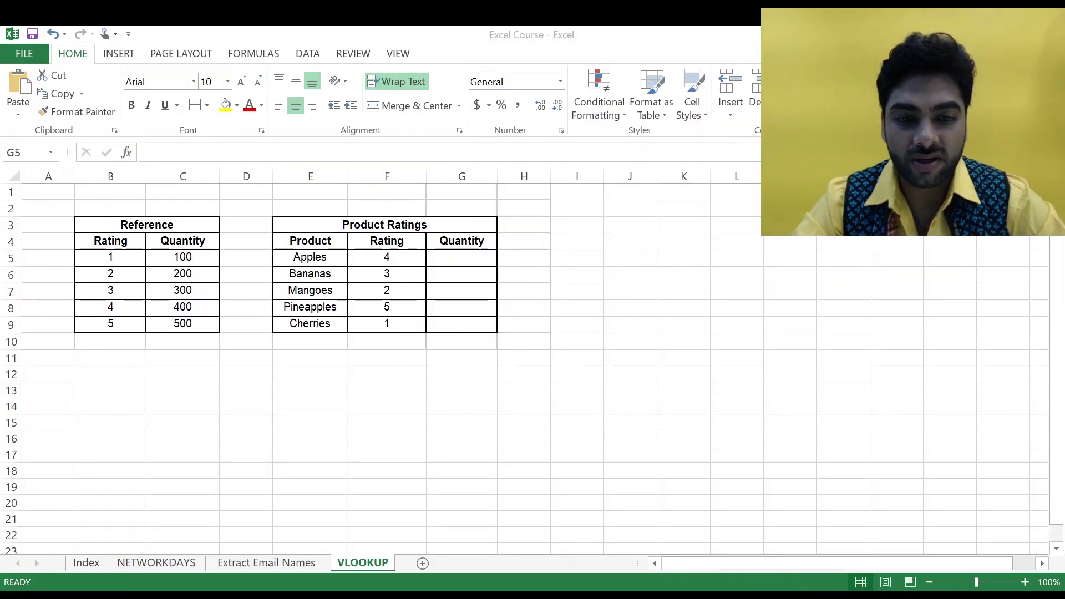
pyautogui.click(445, 257)
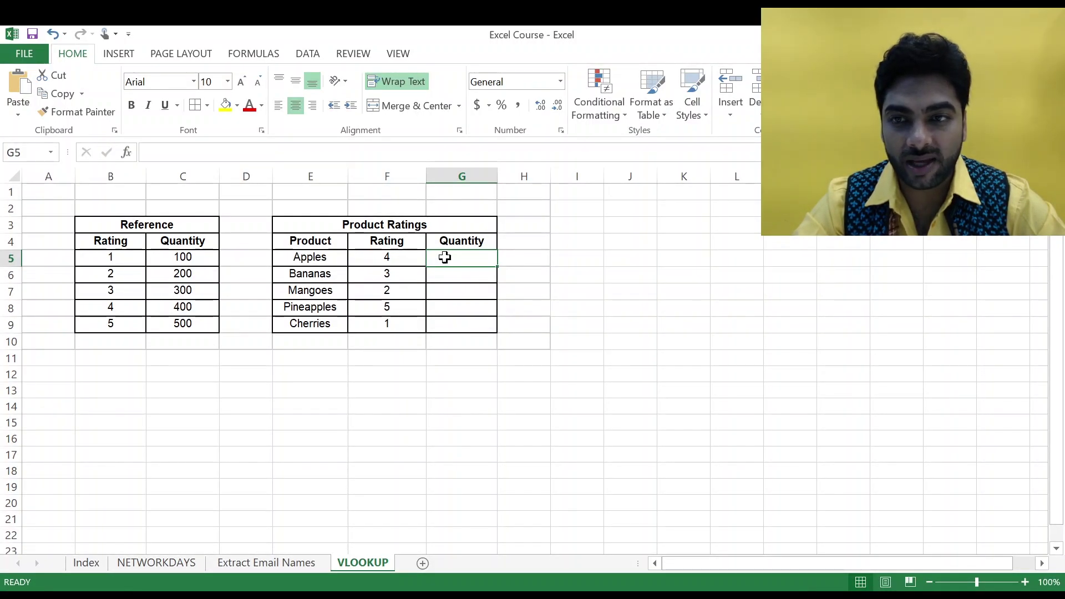
pyautogui.click(217, 155)
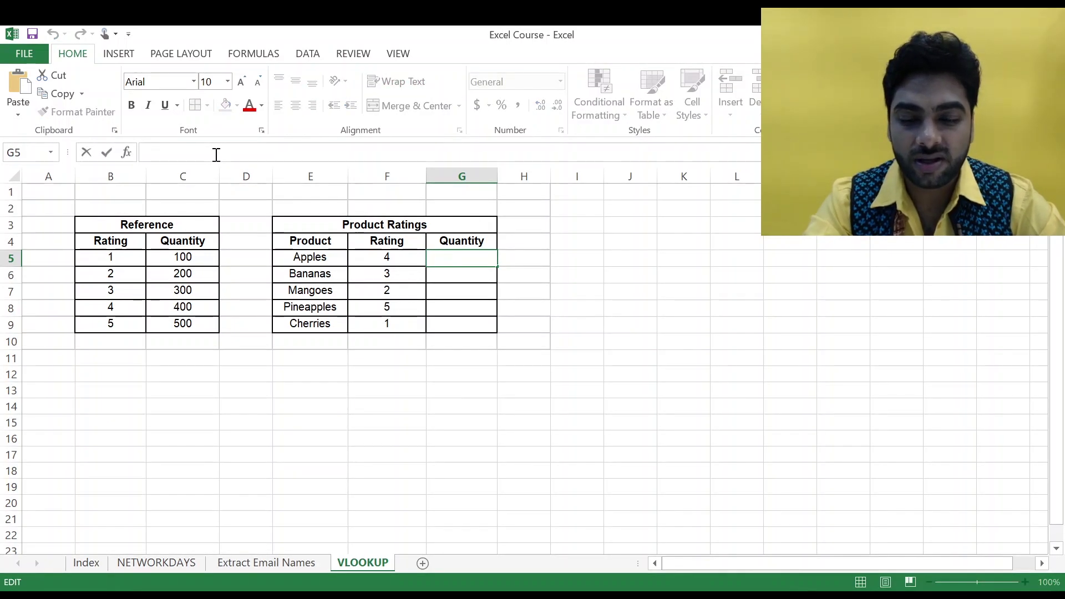
pyautogui.write('=VLOOKUP(G5, B:G, 6, FALSE')
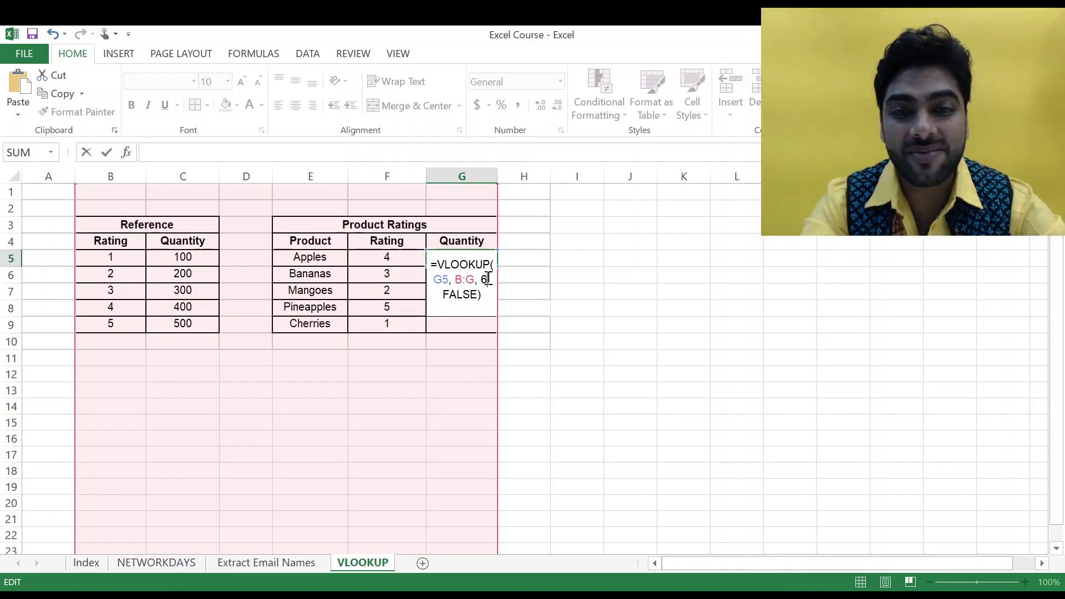
# Step: Change the column index in the G5 formula to 2 and commit the formula
pyautogui.press('BackSpace')
pyautogui.write('2')
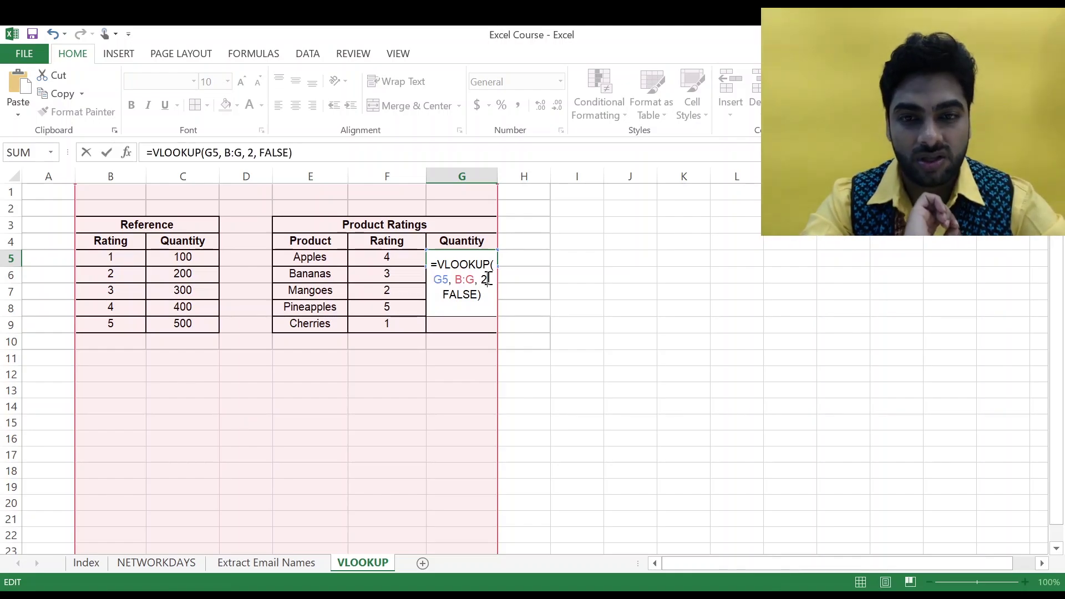
pyautogui.hotkey('ctrl', 'Return')
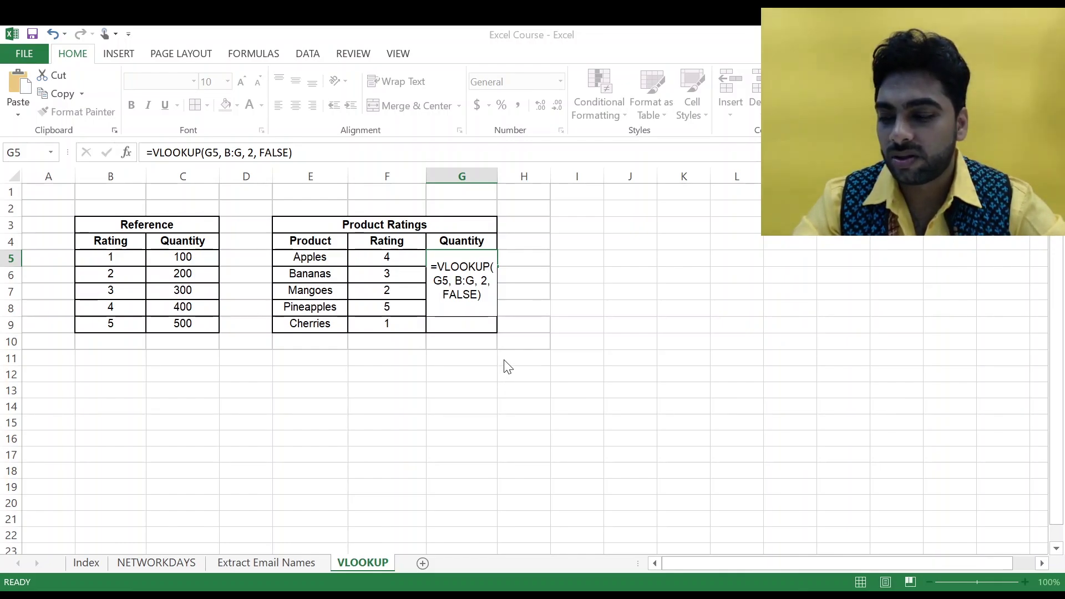
pyautogui.press('Return')
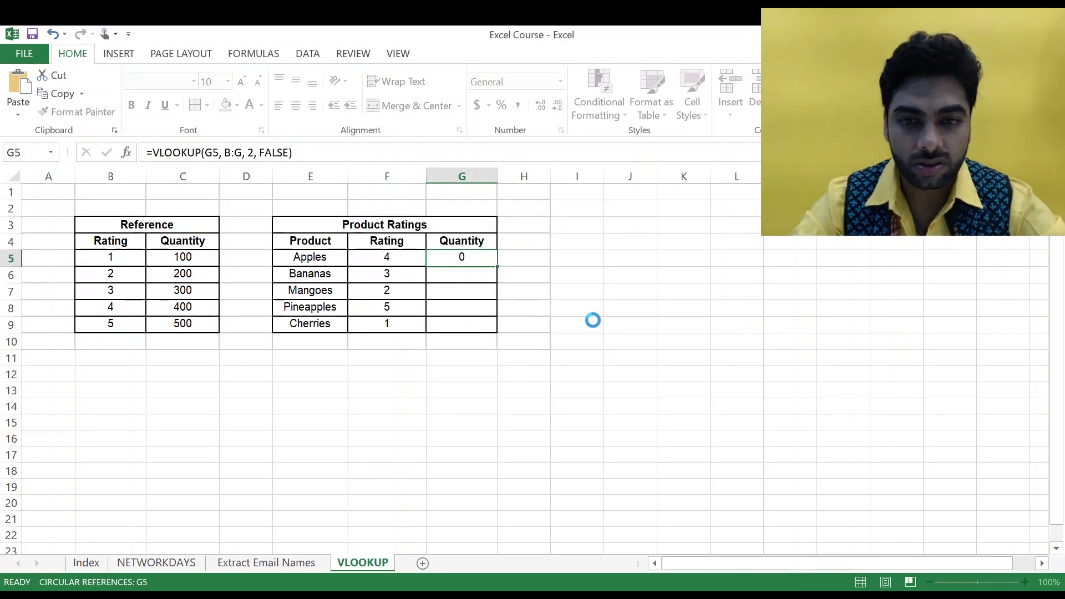
# Step: Examine the VLOOKUP formula in G5 and its references against the Apples rating in F5
pyautogui.click(471, 259)
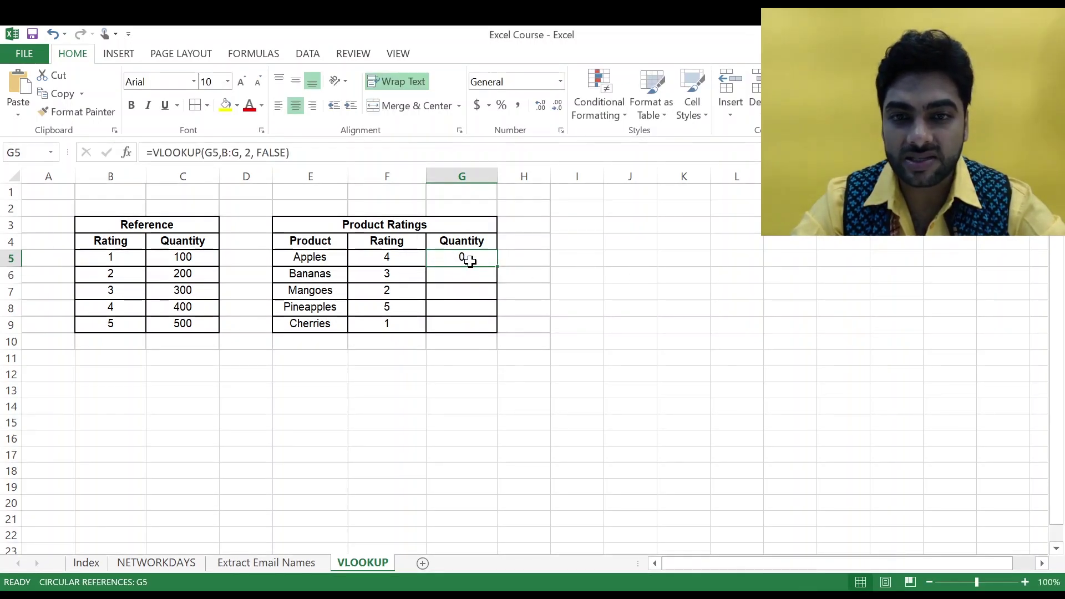
pyautogui.click(221, 152)
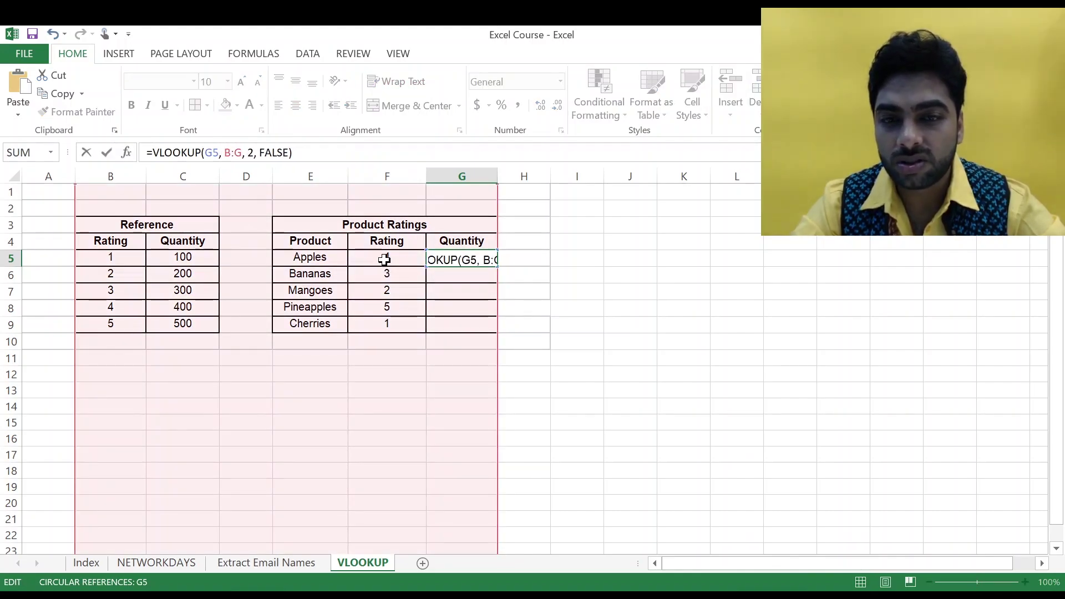
pyautogui.press('Return')
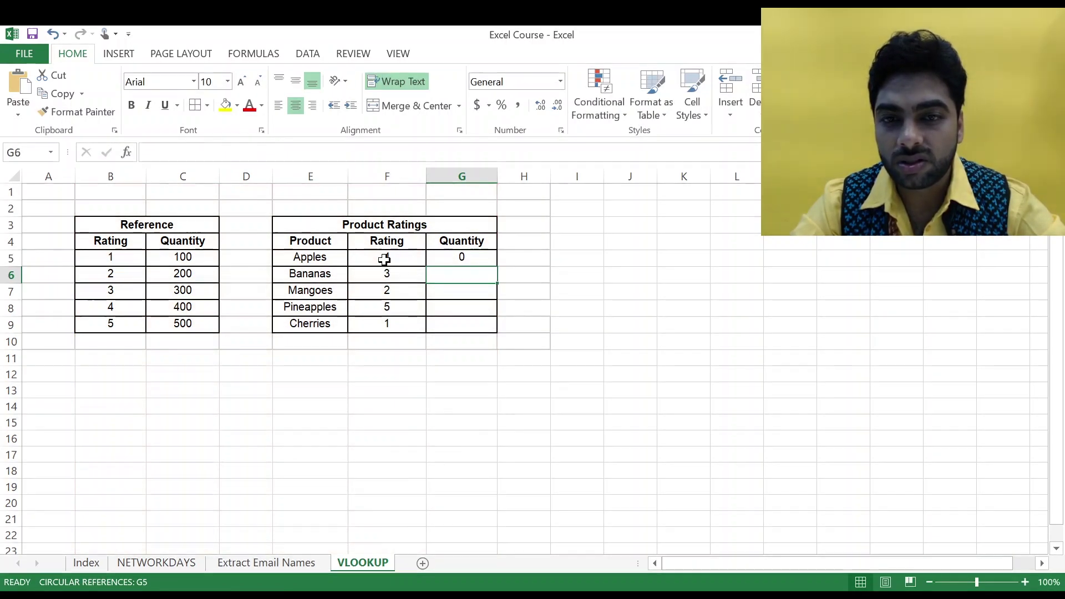
pyautogui.click(457, 258)
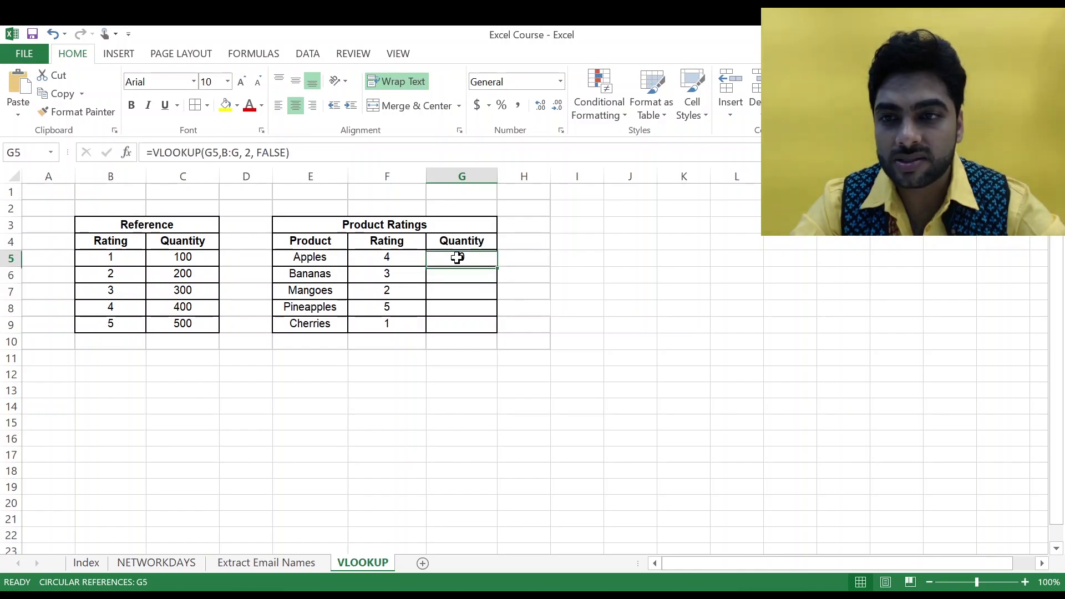
pyautogui.click(386, 259)
pyautogui.click(431, 258)
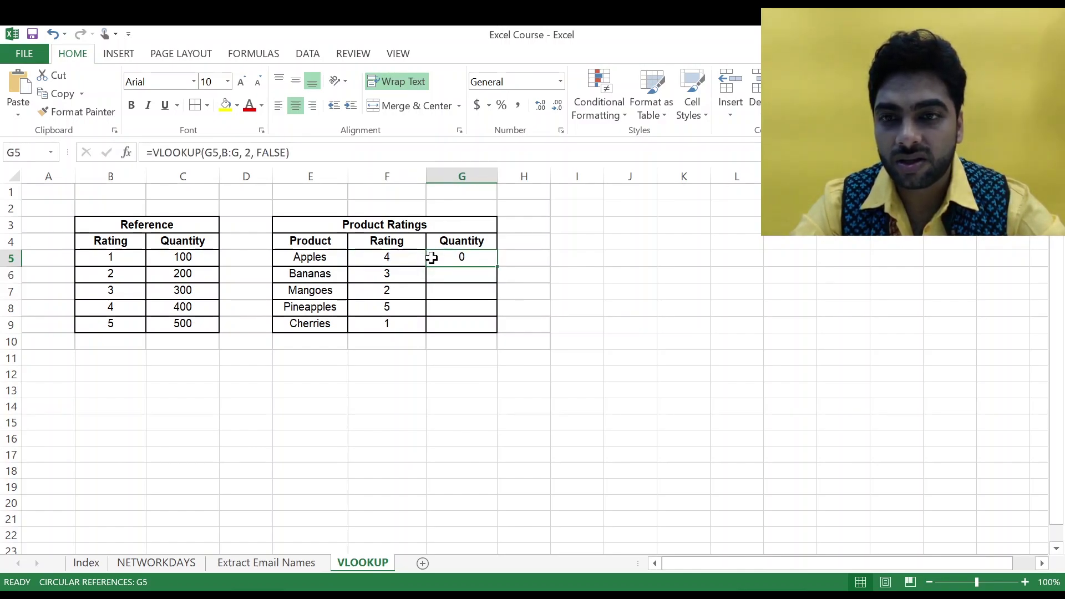
pyautogui.click(221, 154)
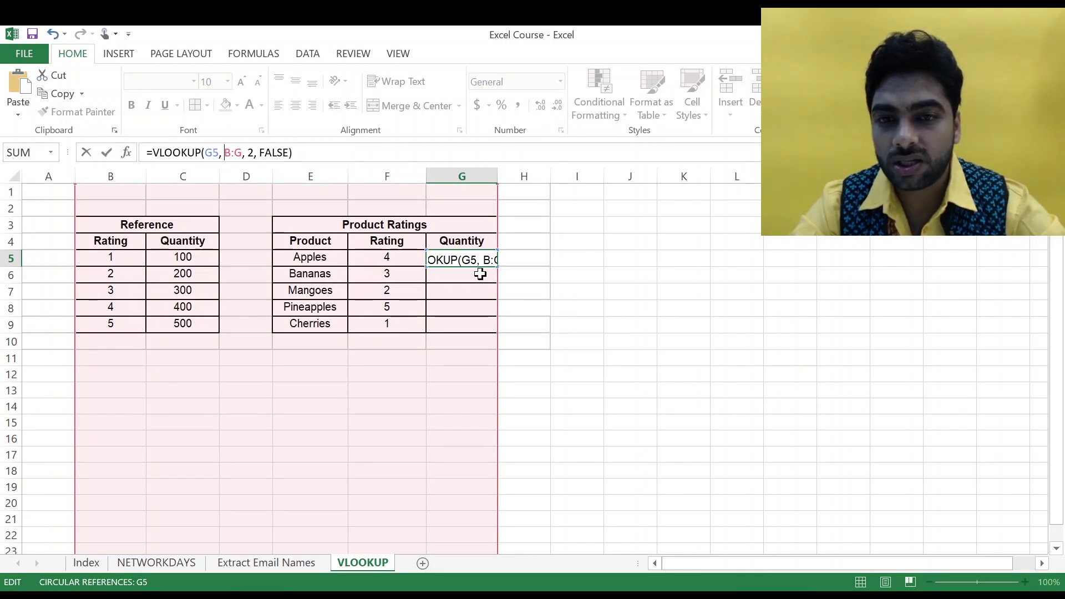
pyautogui.press('Return')
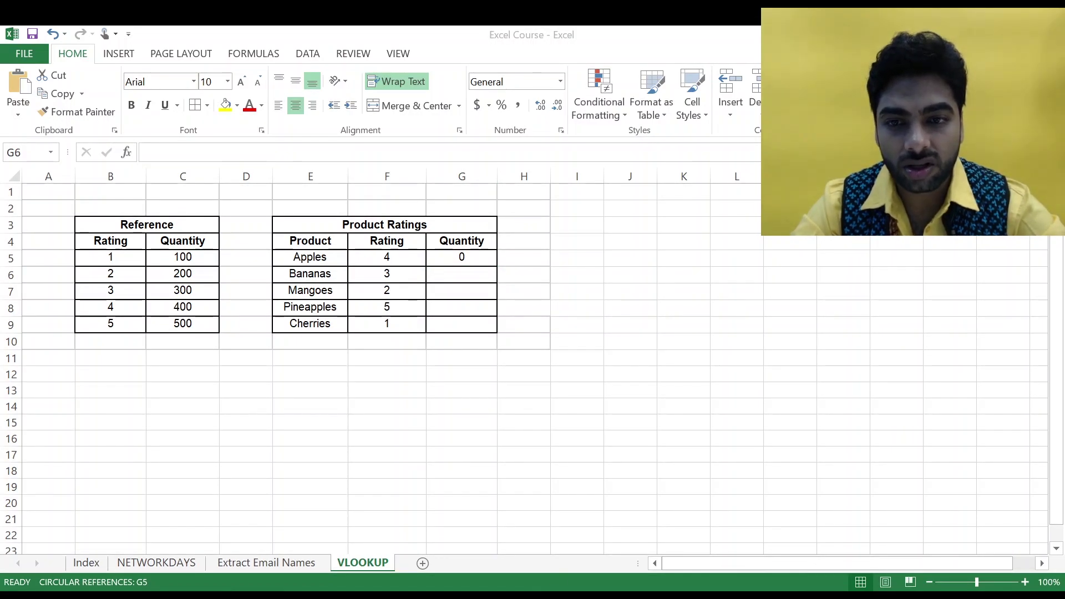
pyautogui.click(438, 252)
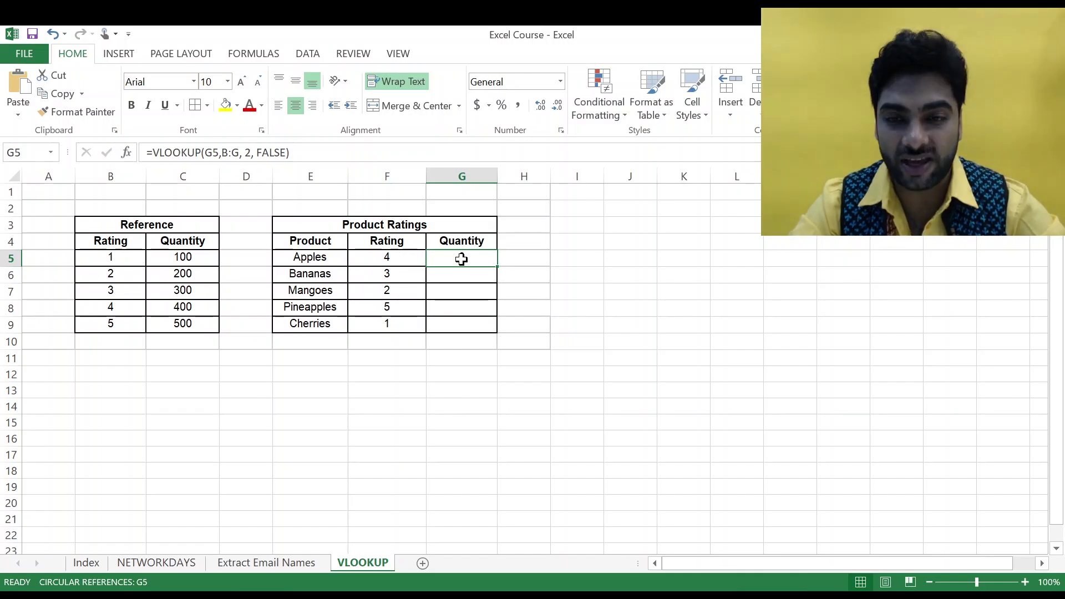
pyautogui.click(405, 260)
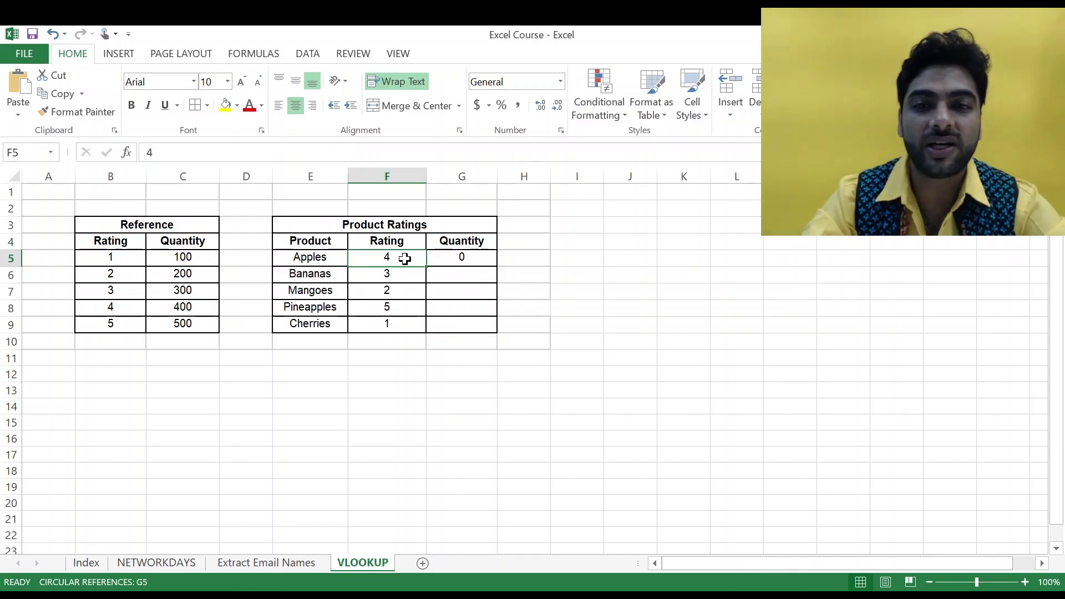
# Step: Change the lookup value in the G5 formula to F5, giving =VLOOKUP(F5,B:G, 2, FALSE)
pyautogui.click(470, 258)
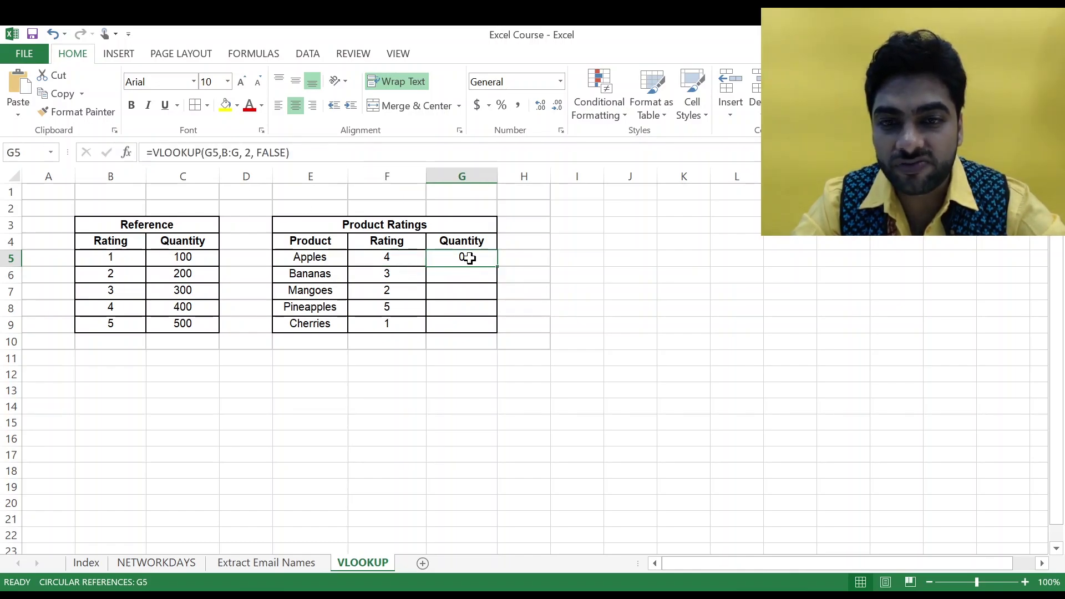
pyautogui.click(217, 152)
pyautogui.press('BackSpace')
pyautogui.write('F')
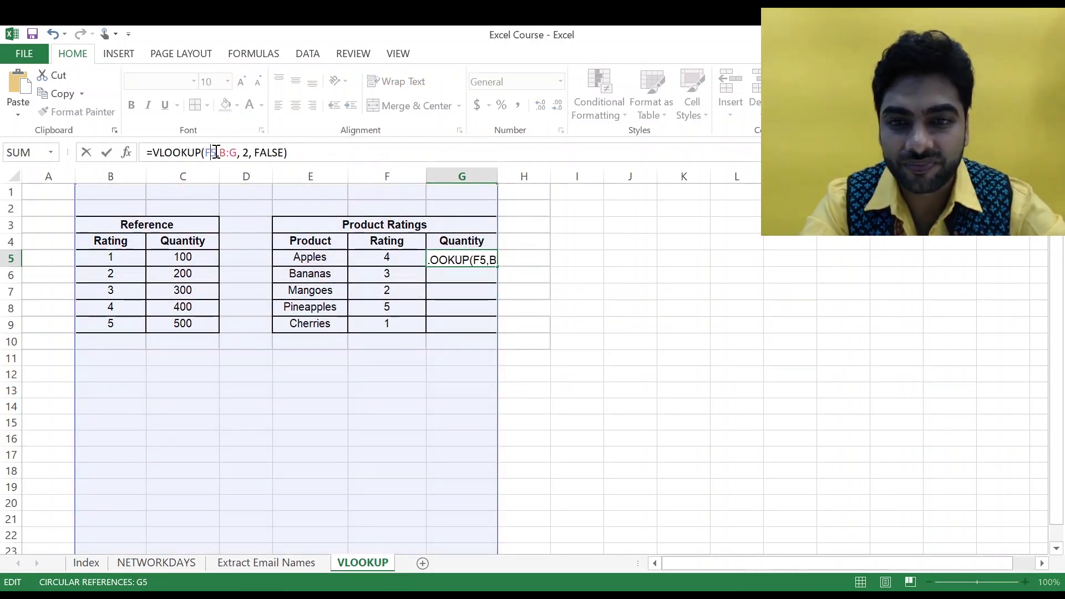
pyautogui.press('Return')
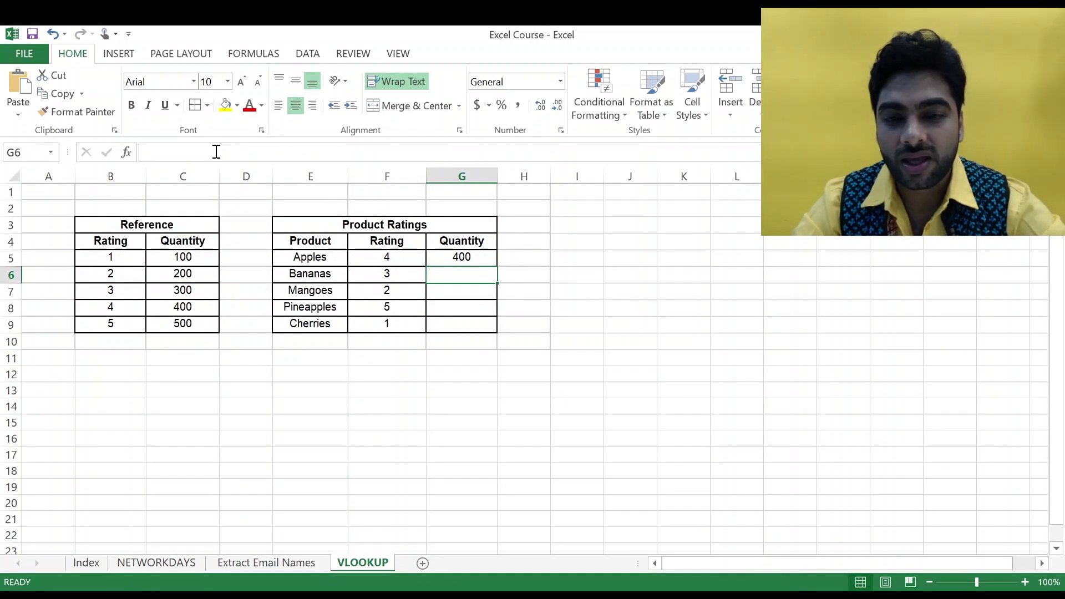
# Step: Compare the Apples quantity in G5 with the reference table's quantity for rating 4
pyautogui.click(479, 256)
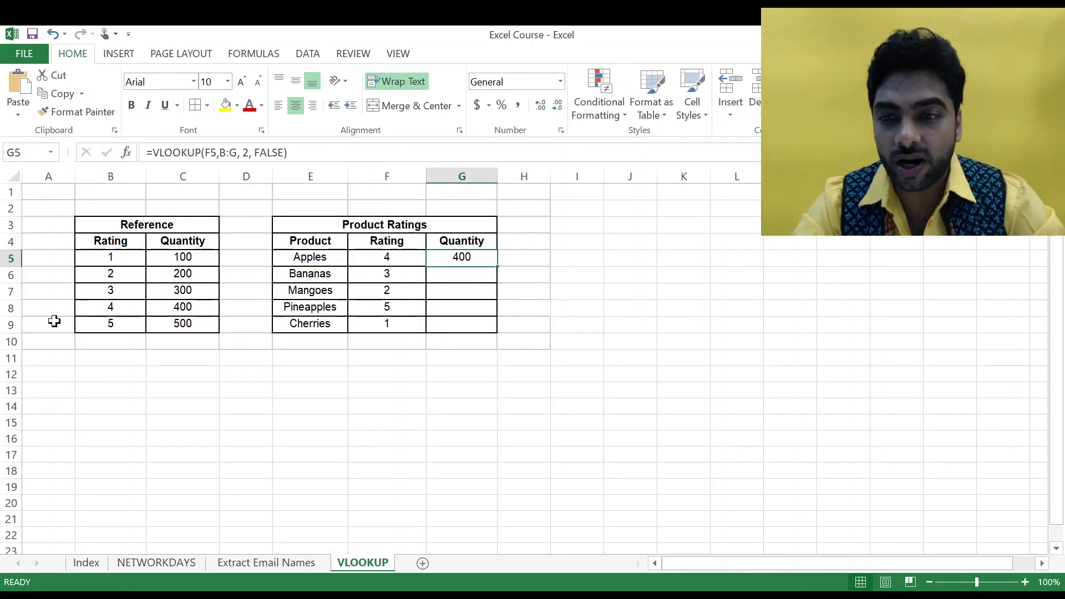
pyautogui.click(96, 312)
pyautogui.press('Right')
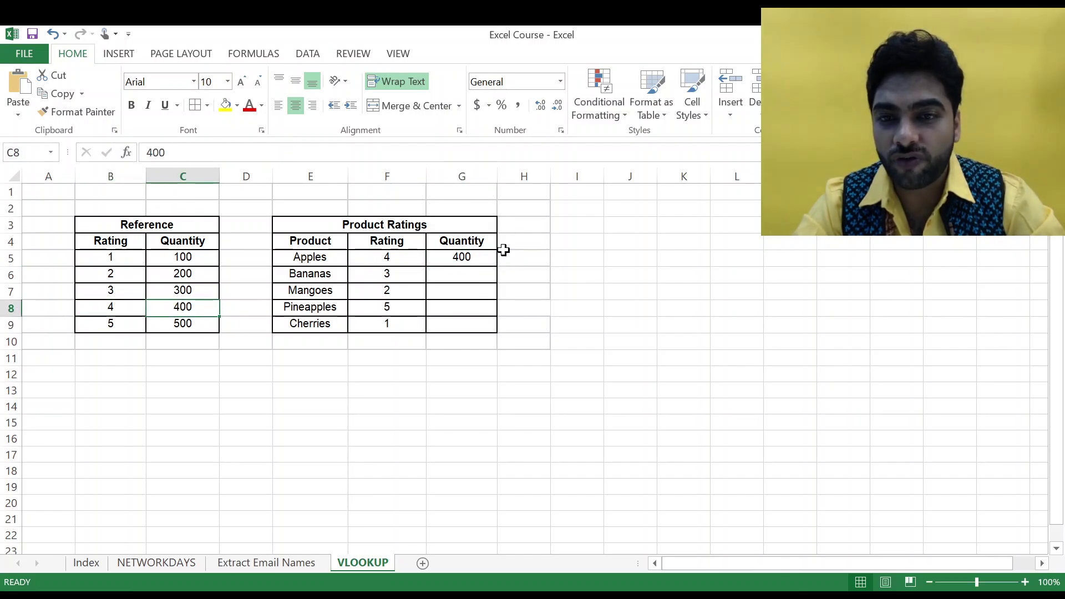
pyautogui.click(482, 261)
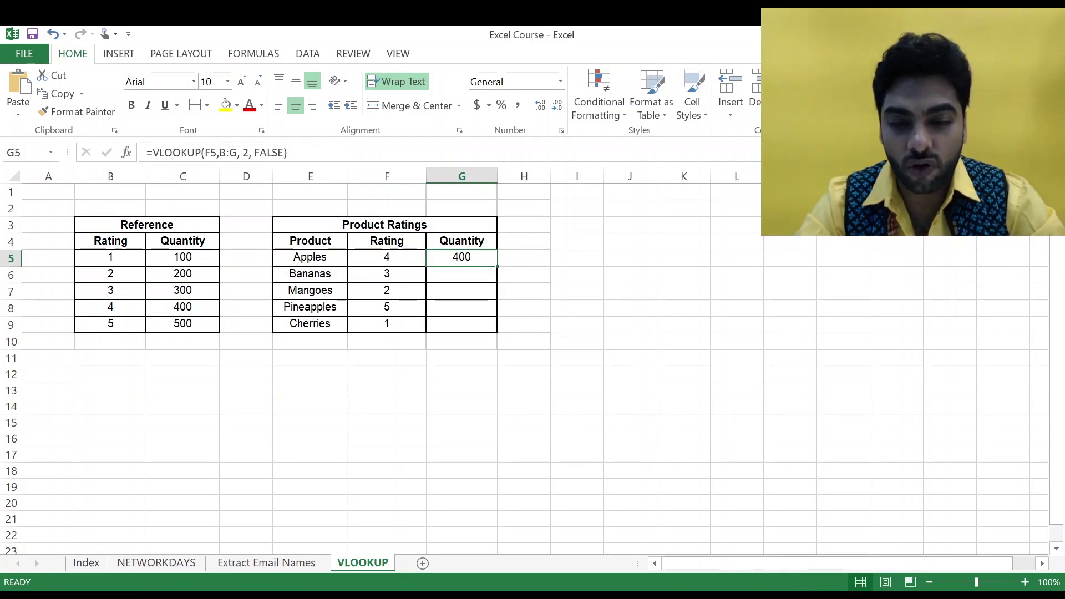
# Step: Switch to ChatGPT and copy the latest column B lookup request into a new message
pyautogui.hotkey('alt', 'Tab')
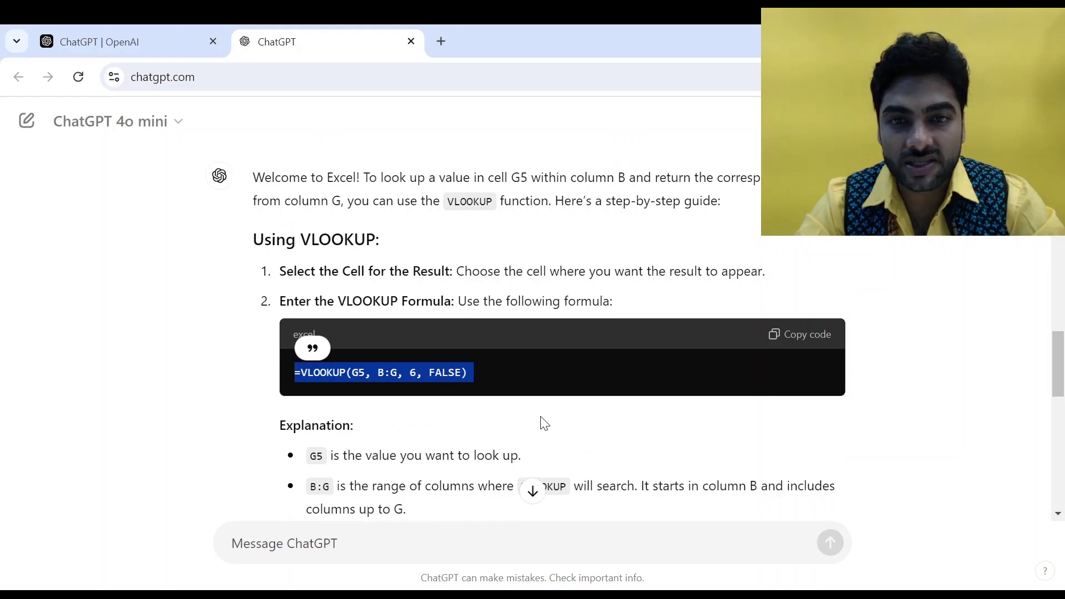
pyautogui.scroll(3, 542, 417)
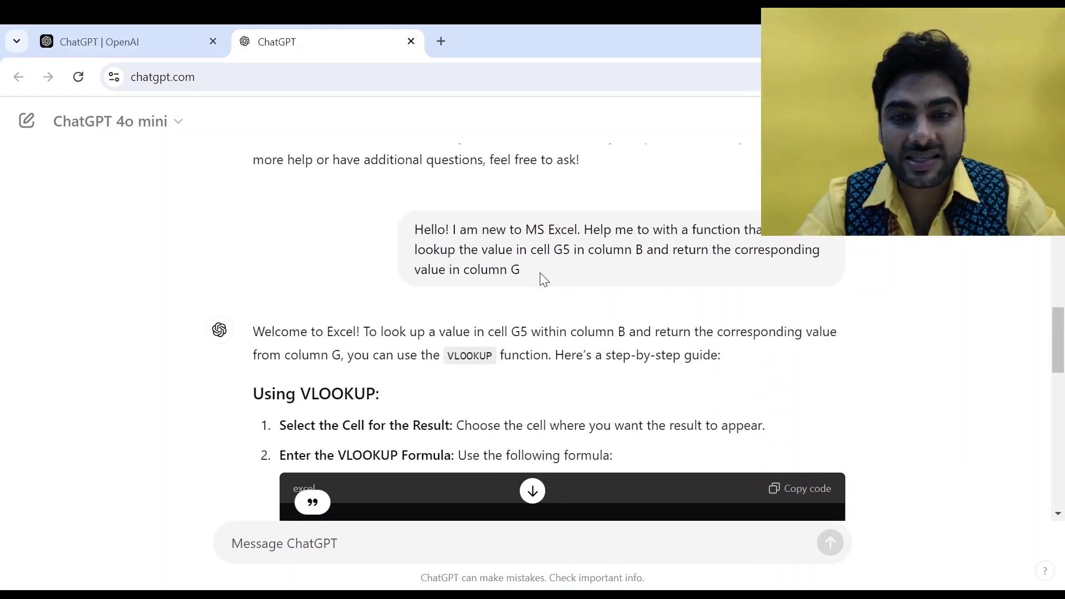
pyautogui.moveTo(540, 272); pyautogui.dragTo(414, 233)
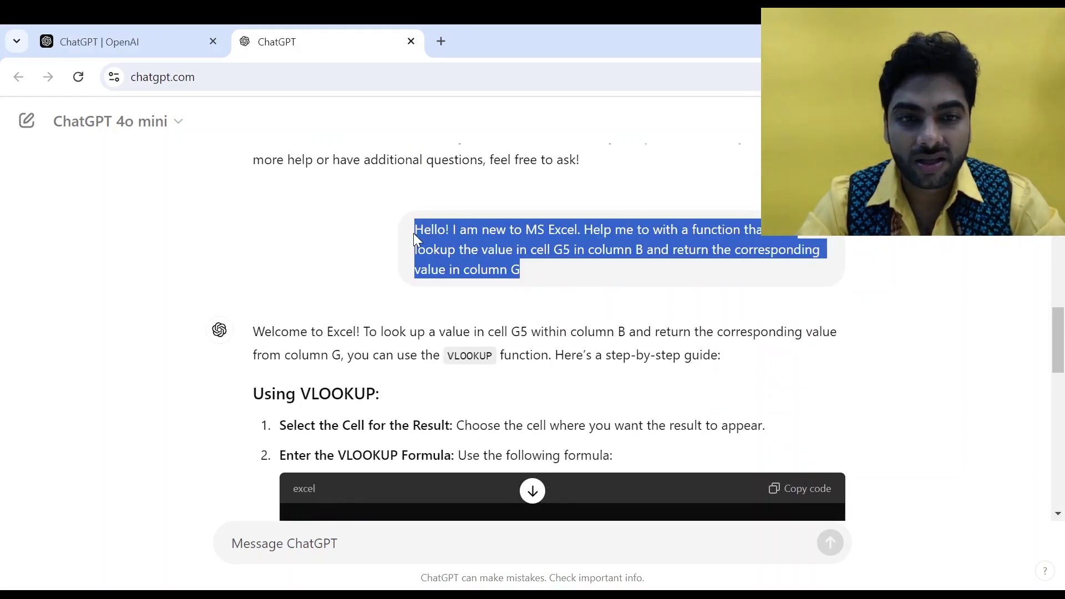
pyautogui.scroll(-15, 414, 233)
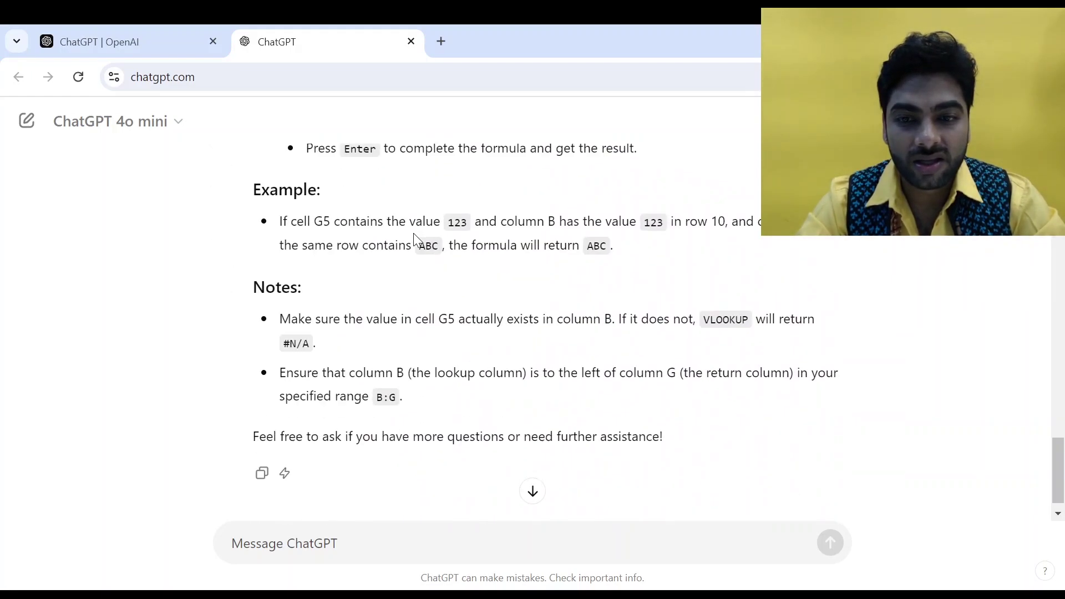
pyautogui.click(376, 541)
pyautogui.write('Hello! I am new to MS Excel. Help me to with a function that will lookup the value in cell G5 in column B and return the corresponding value in column G')
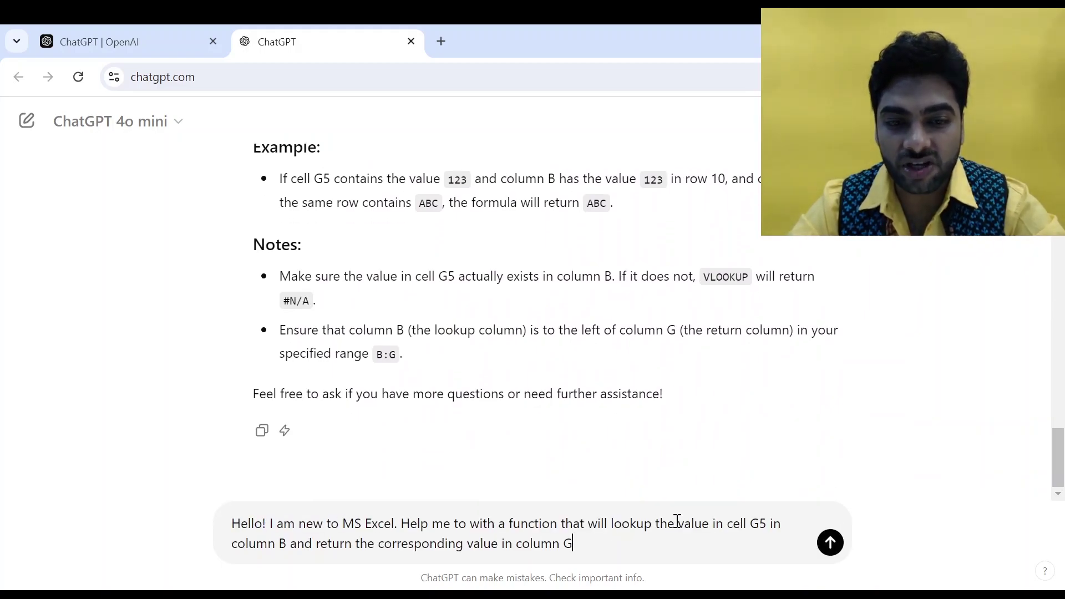
# Step: Change the lookup cell in the copied request from G5 to F5 and send it to ChatGPT
pyautogui.click(758, 523)
pyautogui.press('BackSpace')
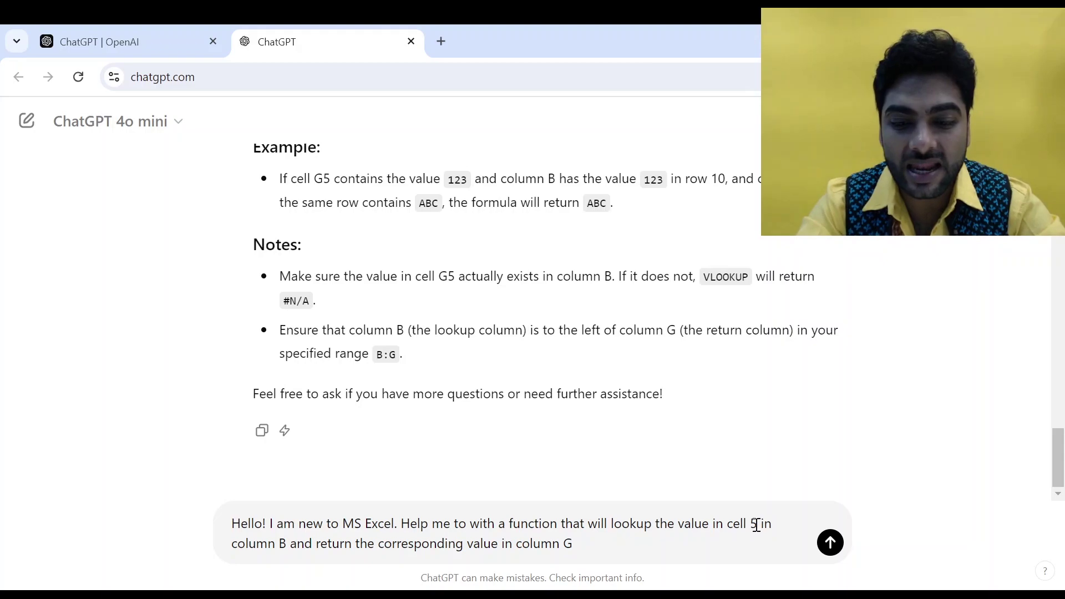
pyautogui.write('F')
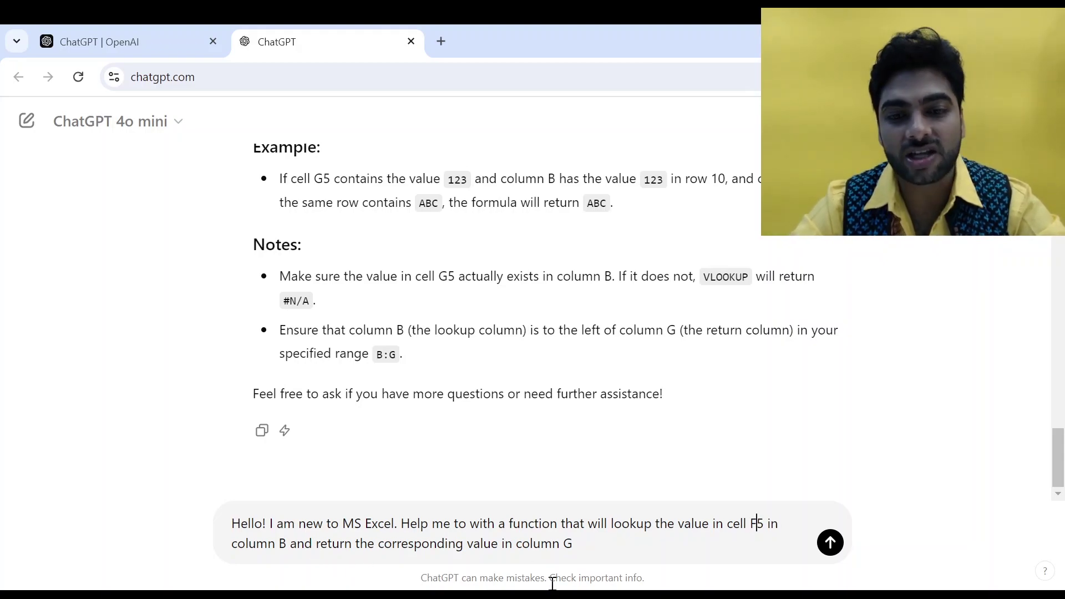
pyautogui.press('Return')
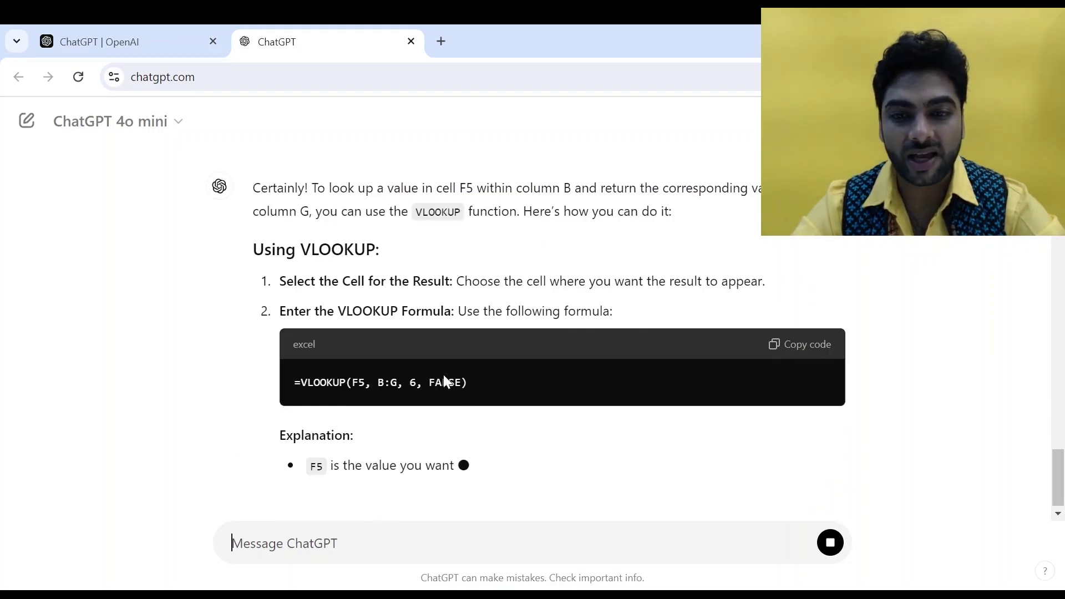
# Step: Copy the suggested formula =VLOOKUP(F5, B:G, 6, FALSE), switch to Excel and insert it in the Bananas quantity cell G6
pyautogui.tripleClick(392, 339)
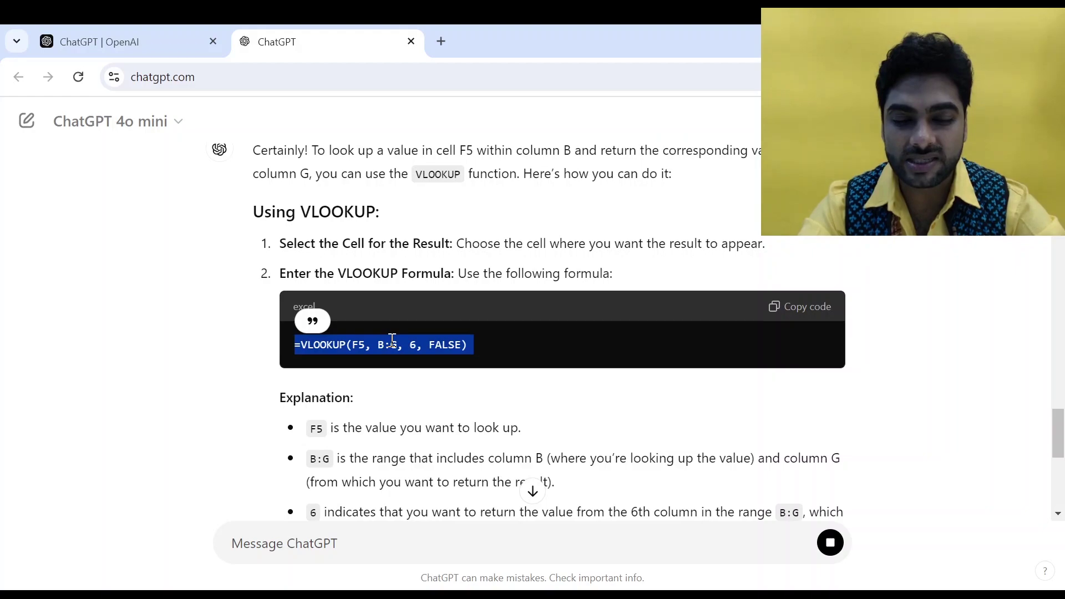
pyautogui.hotkey('alt', 'Tab')
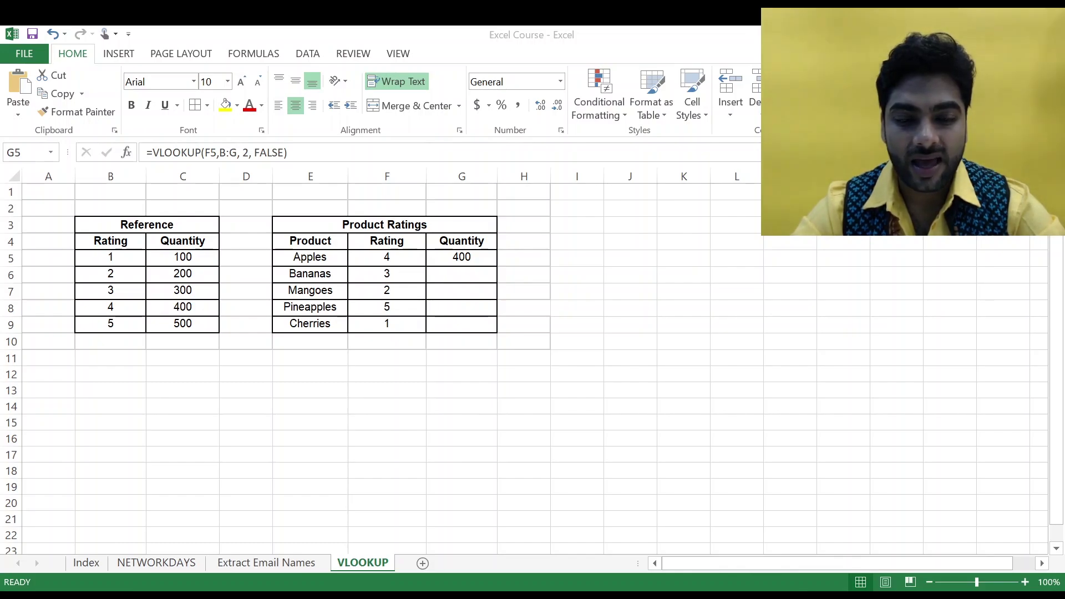
pyautogui.click(732, 570)
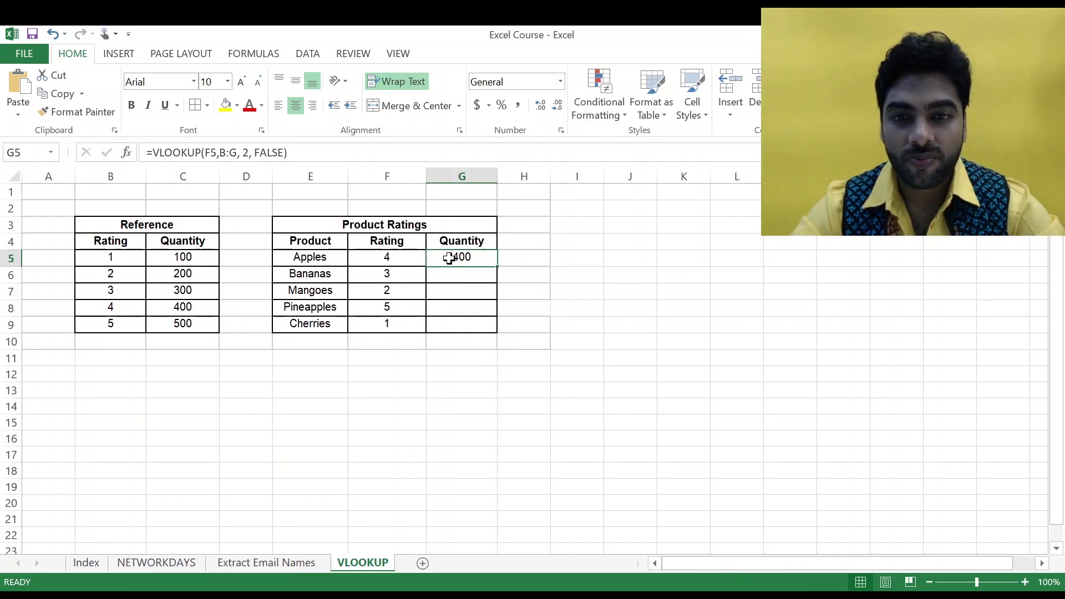
pyautogui.click(450, 276)
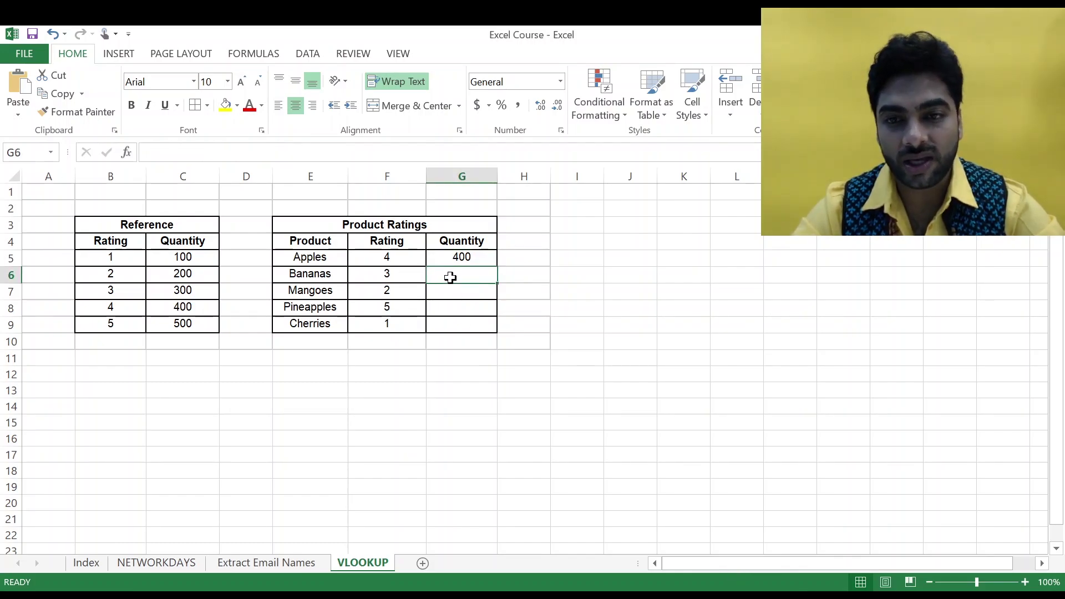
pyautogui.click(405, 275)
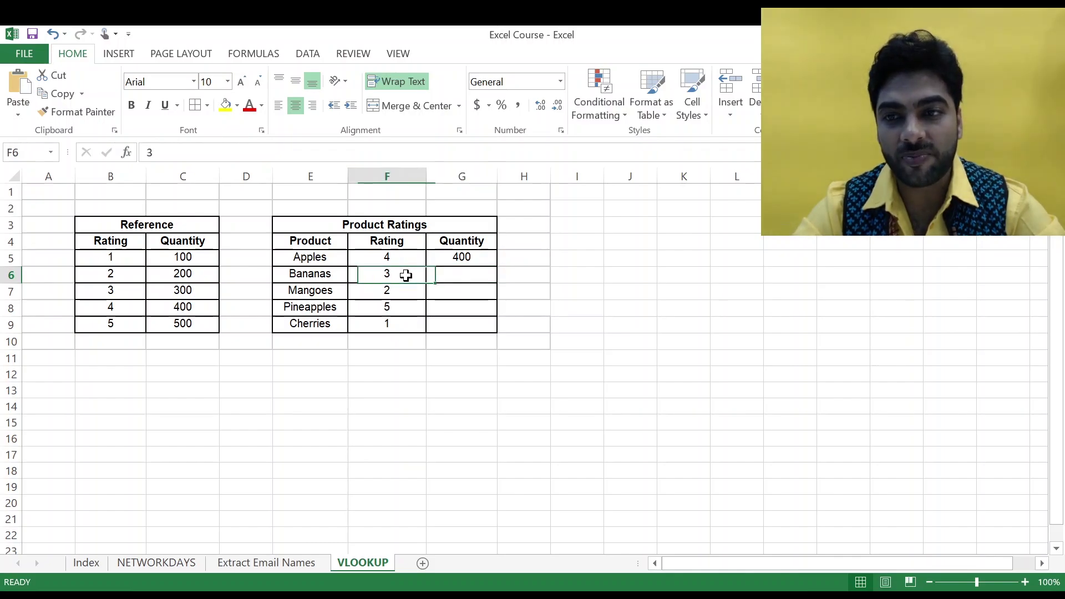
pyautogui.click(464, 276)
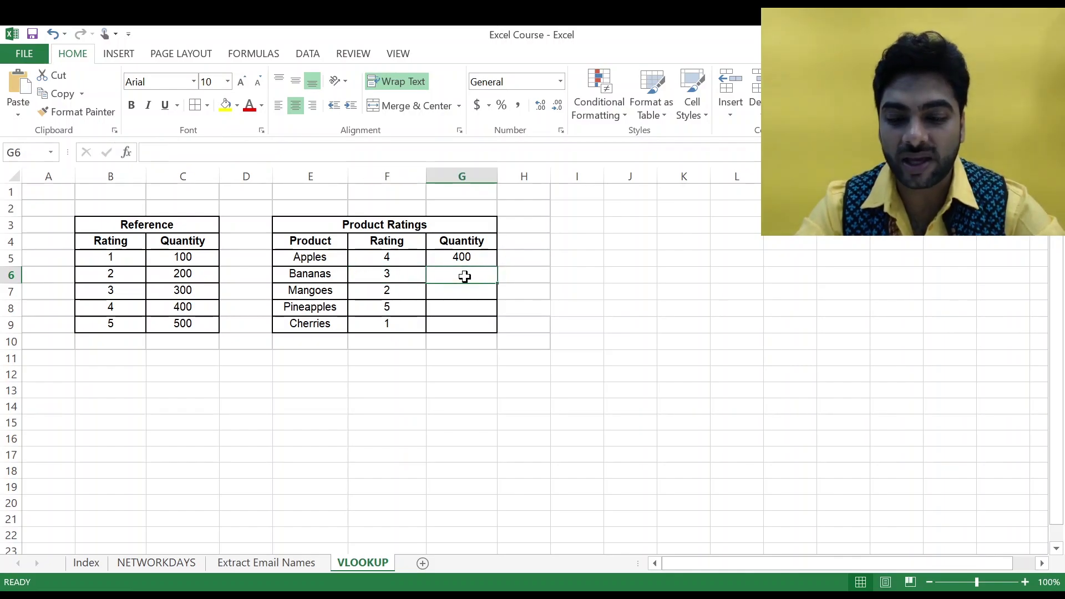
pyautogui.click(284, 149)
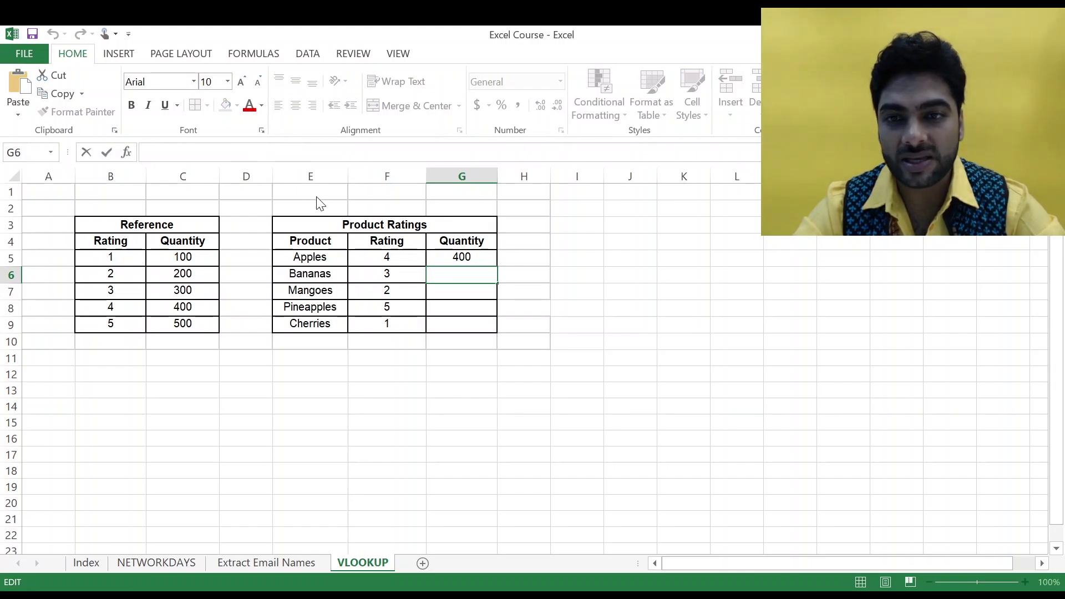
pyautogui.write('=VLOOKUP(F5, B:G')
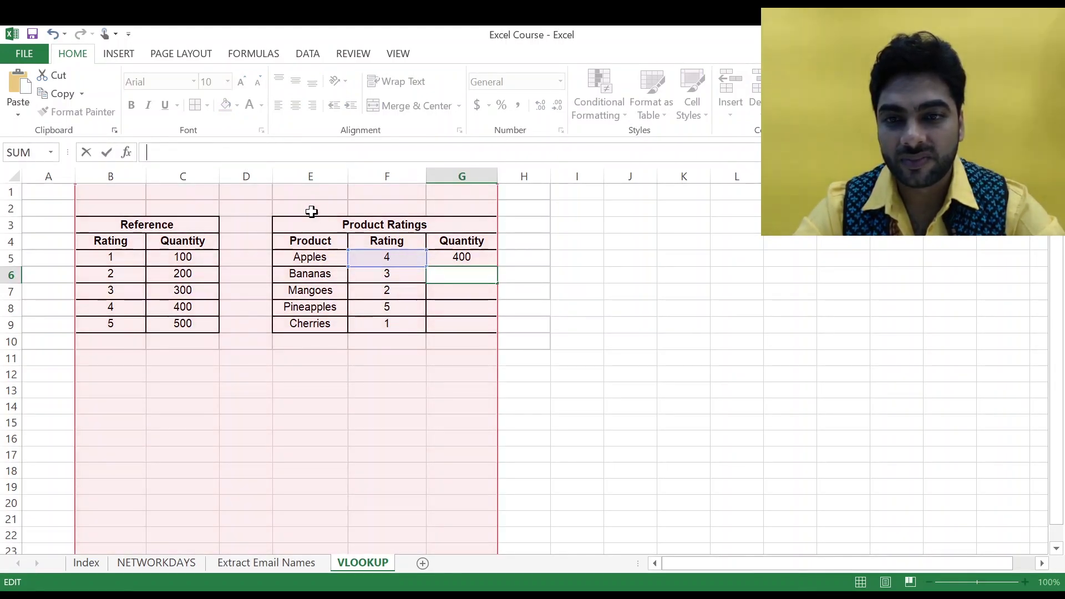
pyautogui.write(', 6, FALSE)')
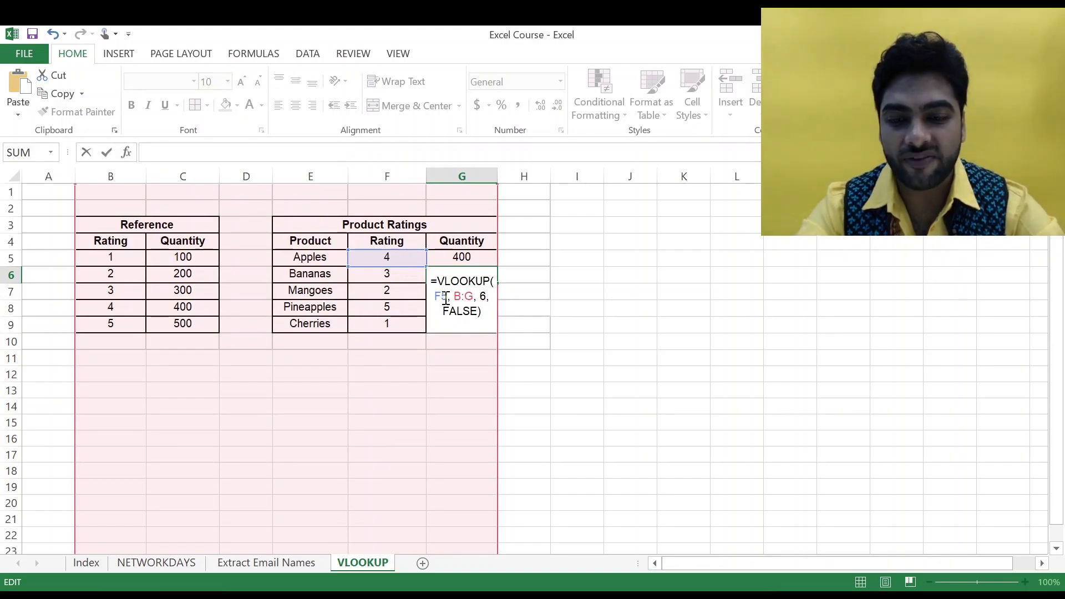
# Step: Change the G6 formula to =VLOOKUP(F6, B:G, 2, FALSE) and fill it down through G9
pyautogui.click(445, 299)
pyautogui.press('BackSpace')
pyautogui.write('6')
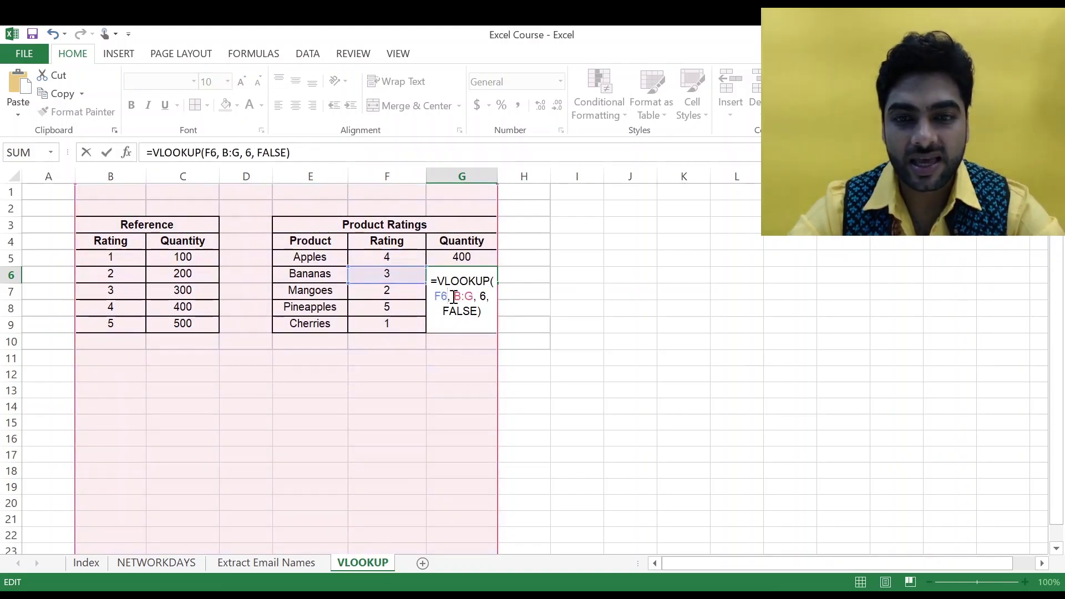
pyautogui.click(486, 296)
pyautogui.press('BackSpace')
pyautogui.write('2')
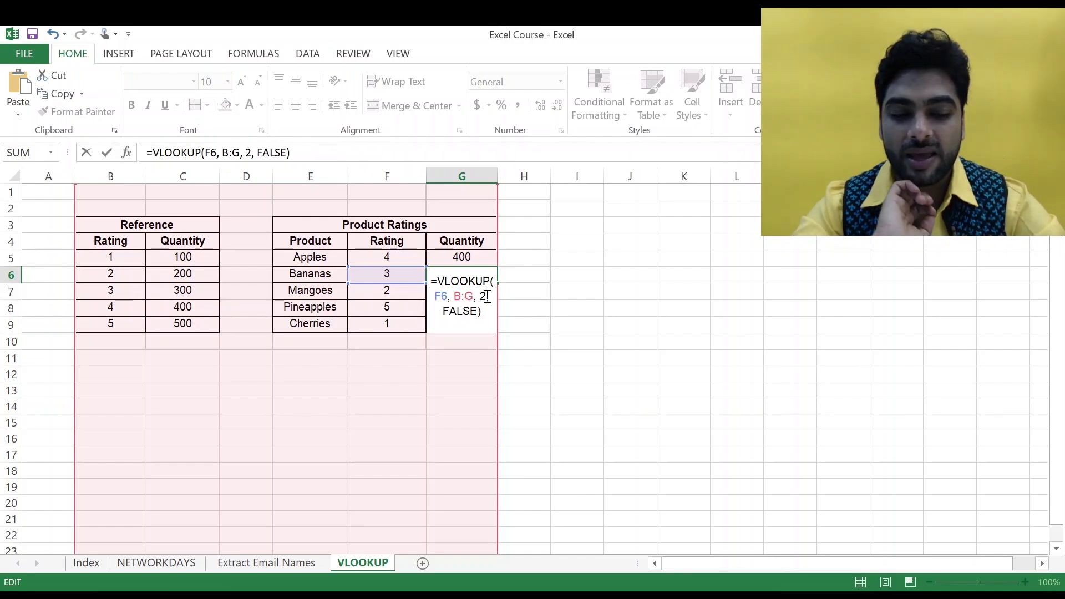
pyautogui.press('Return')
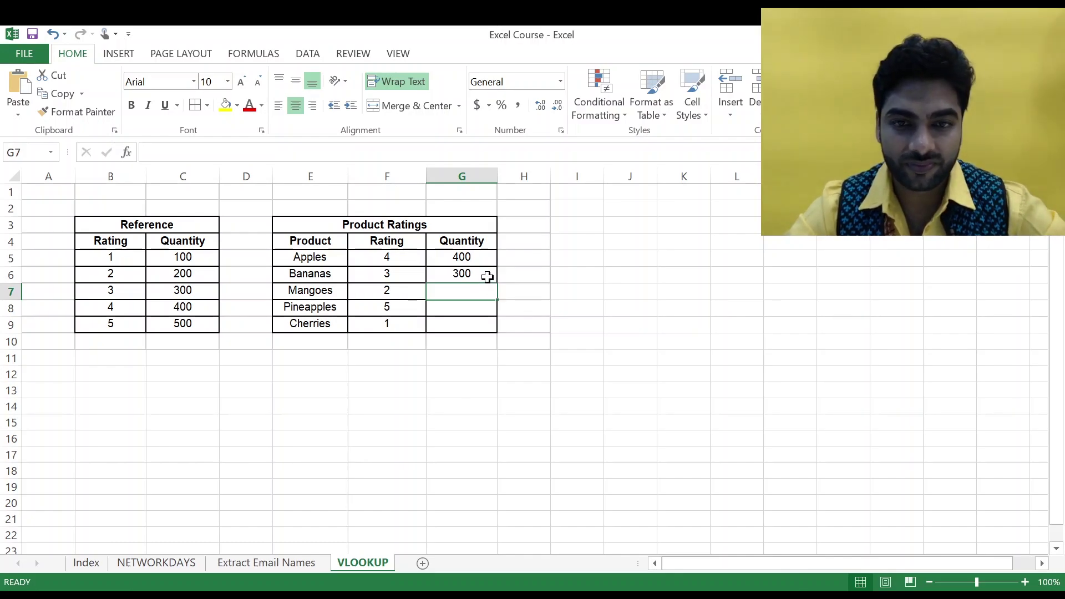
pyautogui.click(487, 277)
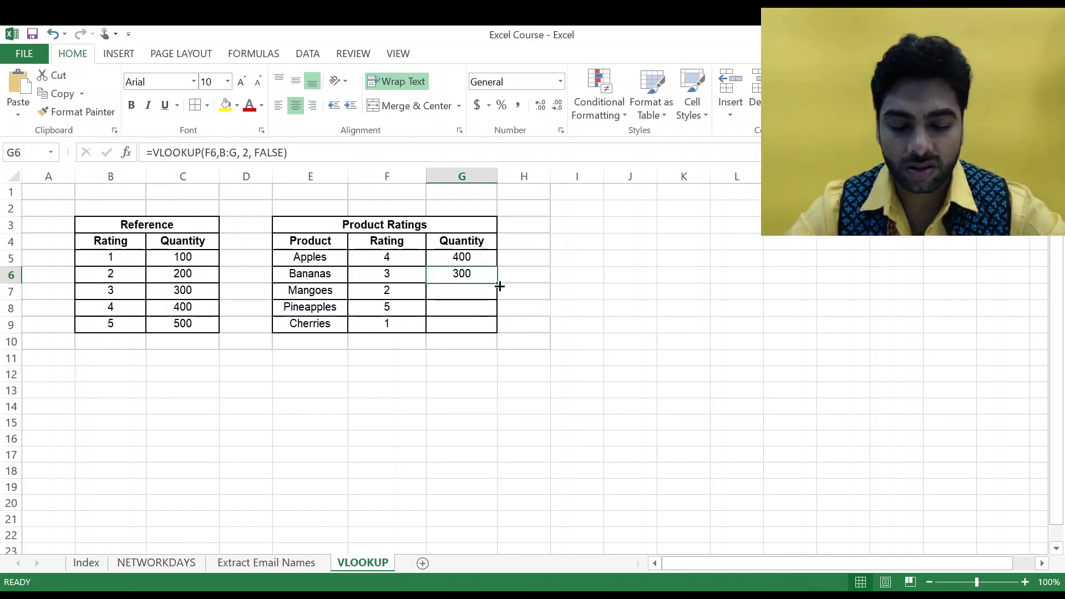
pyautogui.moveTo(500, 286); pyautogui.dragTo(502, 330)
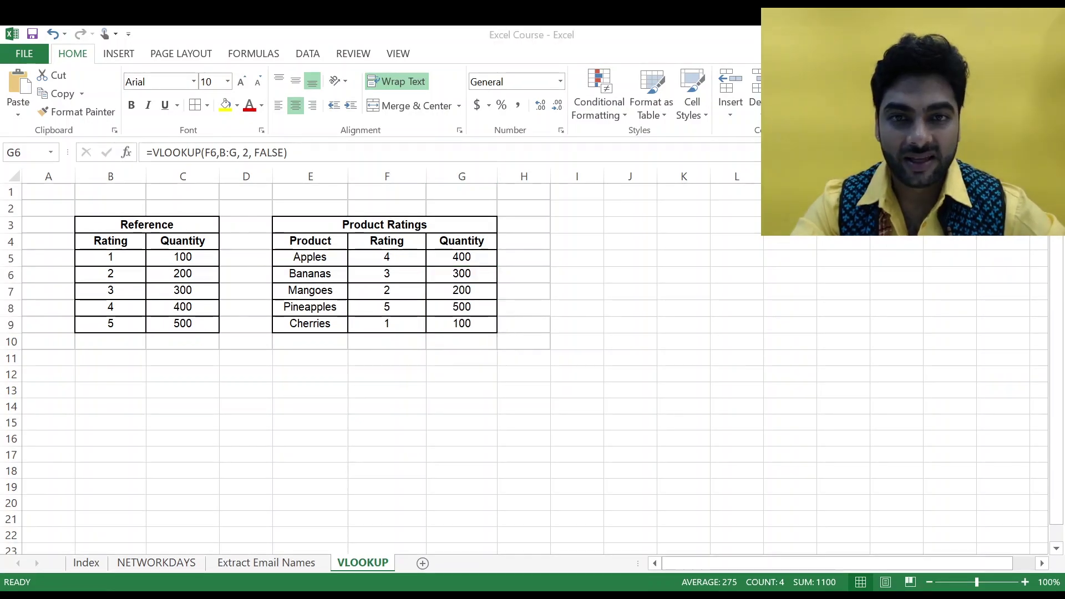
# Step: Switch to ChatGPT and ask "Can you help me with dataset that will help me to practice VLOOKUP"
pyautogui.hotkey('alt', 'Tab')
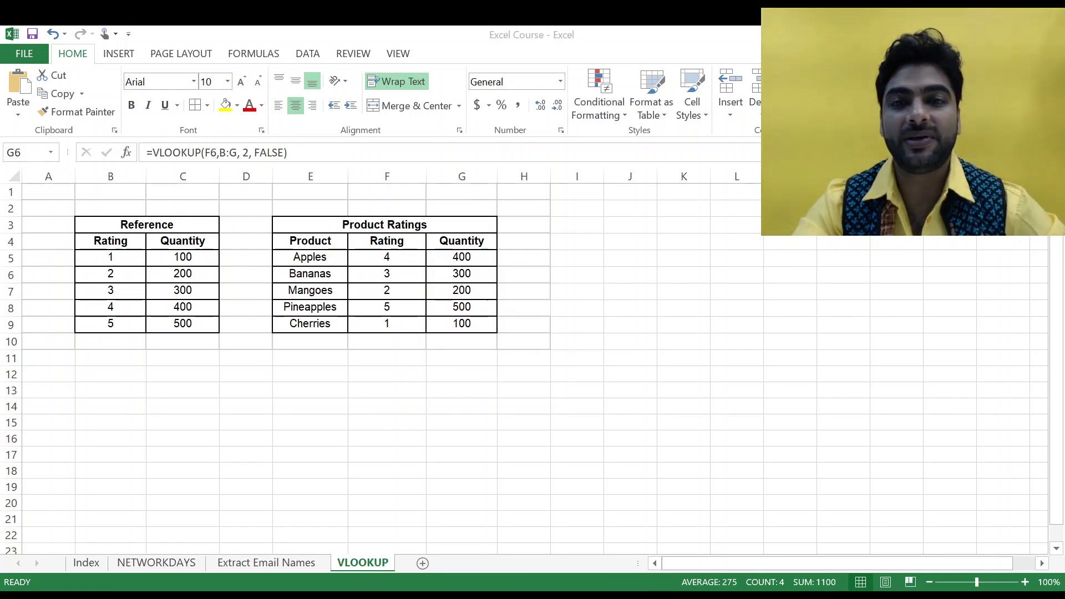
pyautogui.hotkey('alt', 'Tab')
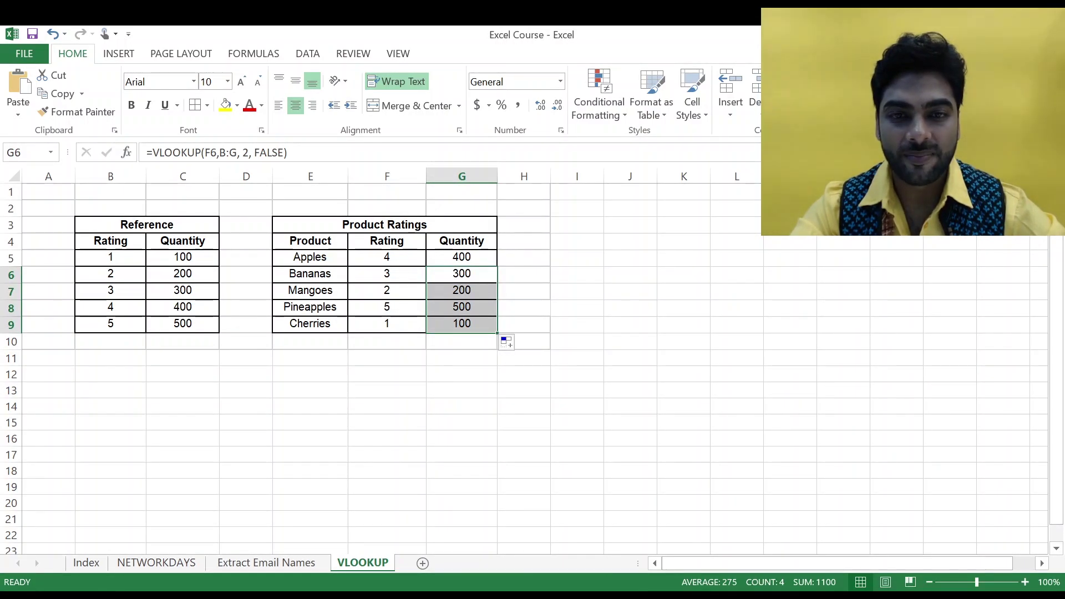
pyautogui.hotkey('alt', 'Tab')
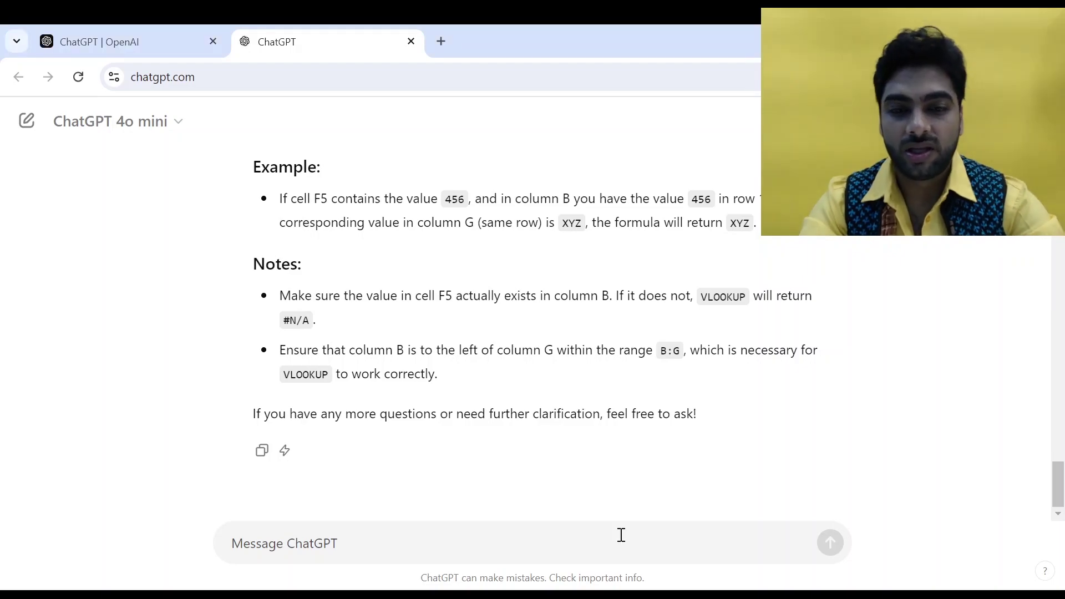
pyautogui.write('Can yo')
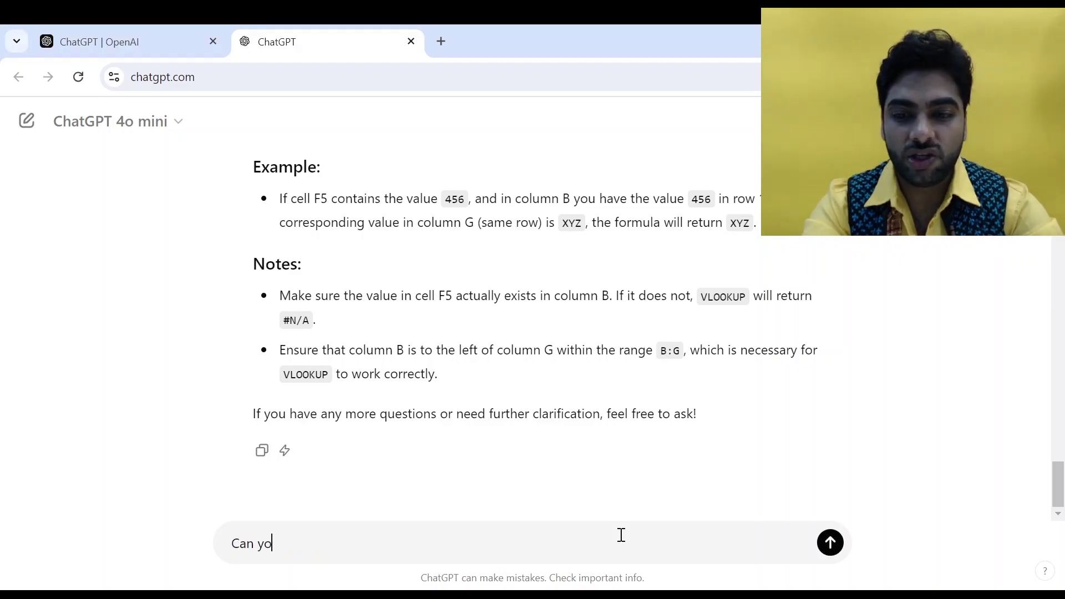
pyautogui.write('u help me ')
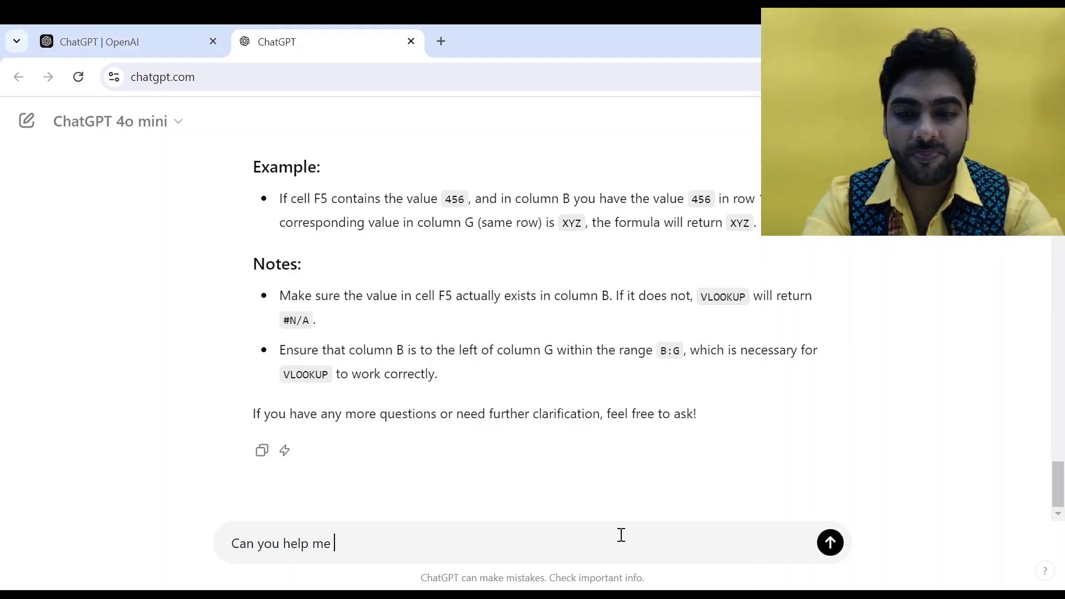
pyautogui.write('with dataset t')
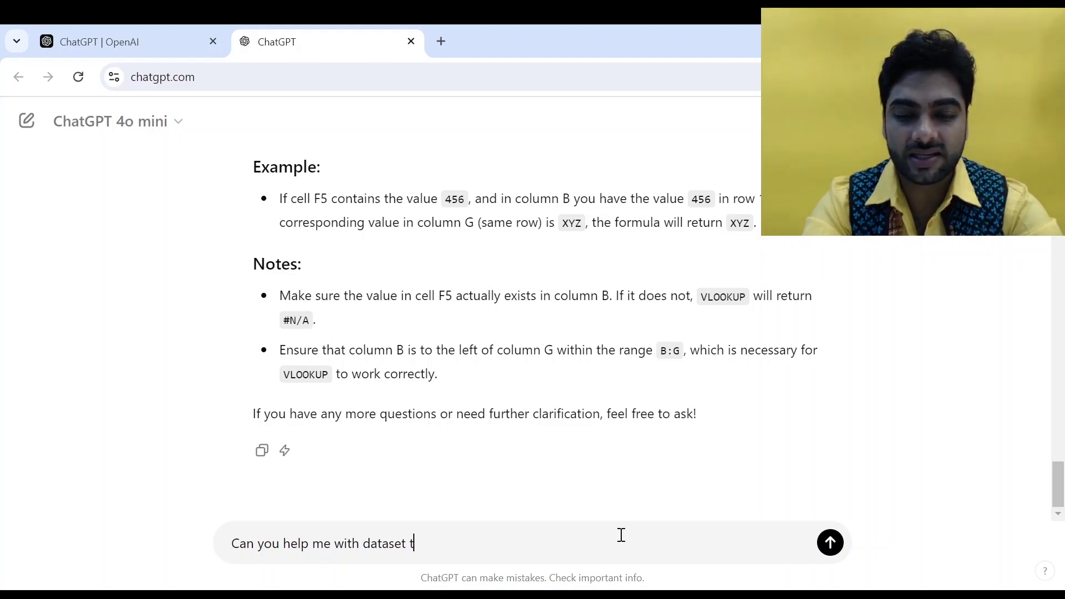
pyautogui.write('hat will')
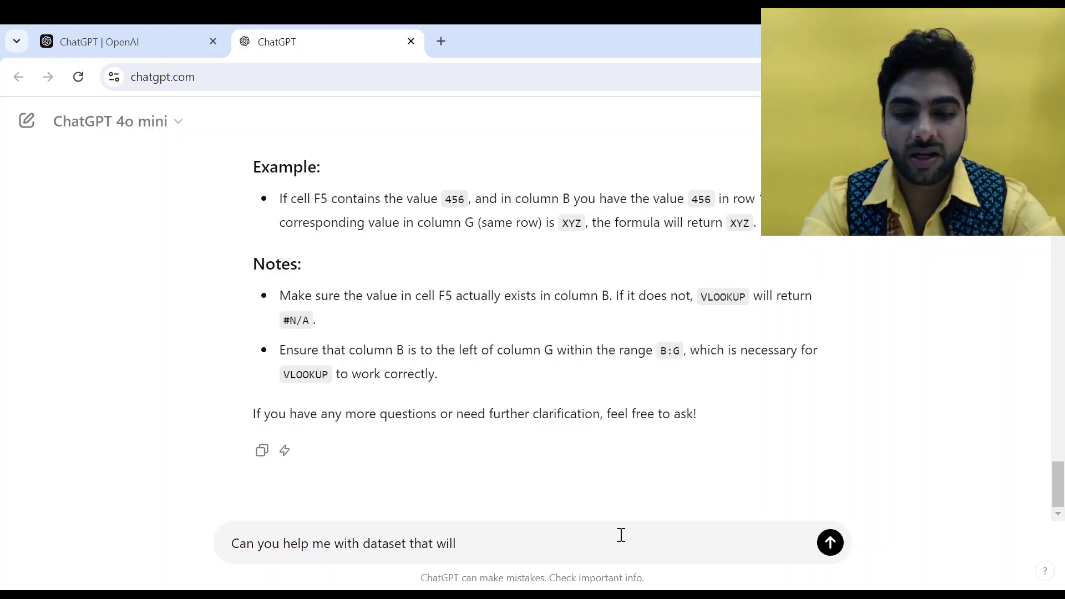
pyautogui.write(' help me to pracroce')
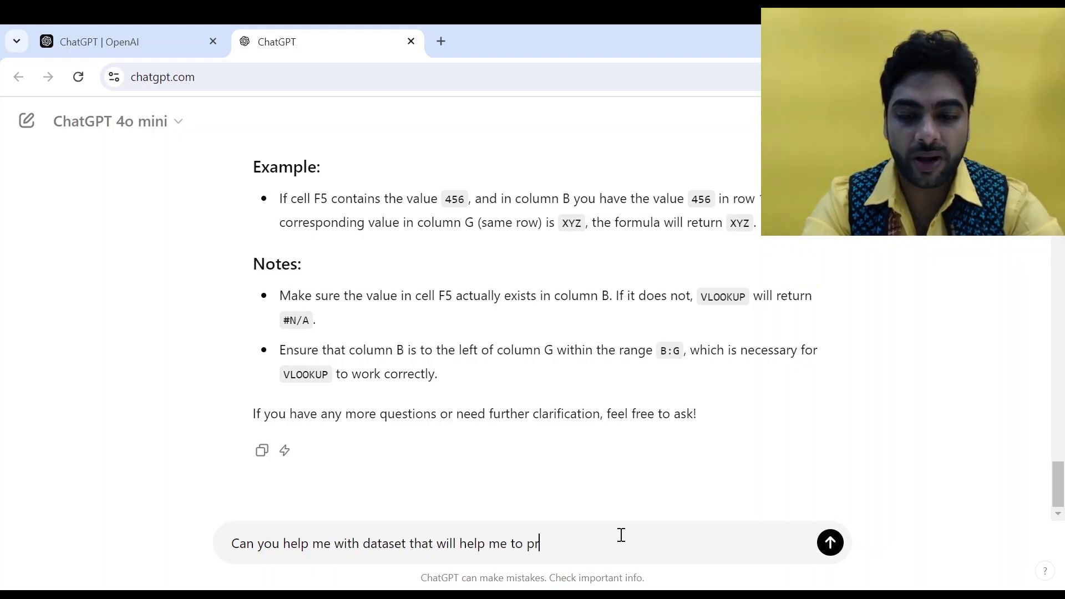
pyautogui.press('BackSpace')
pyautogui.press('BackSpace')
pyautogui.press('BackSpace')
pyautogui.press('BackSpace')
pyautogui.press('BackSpace')
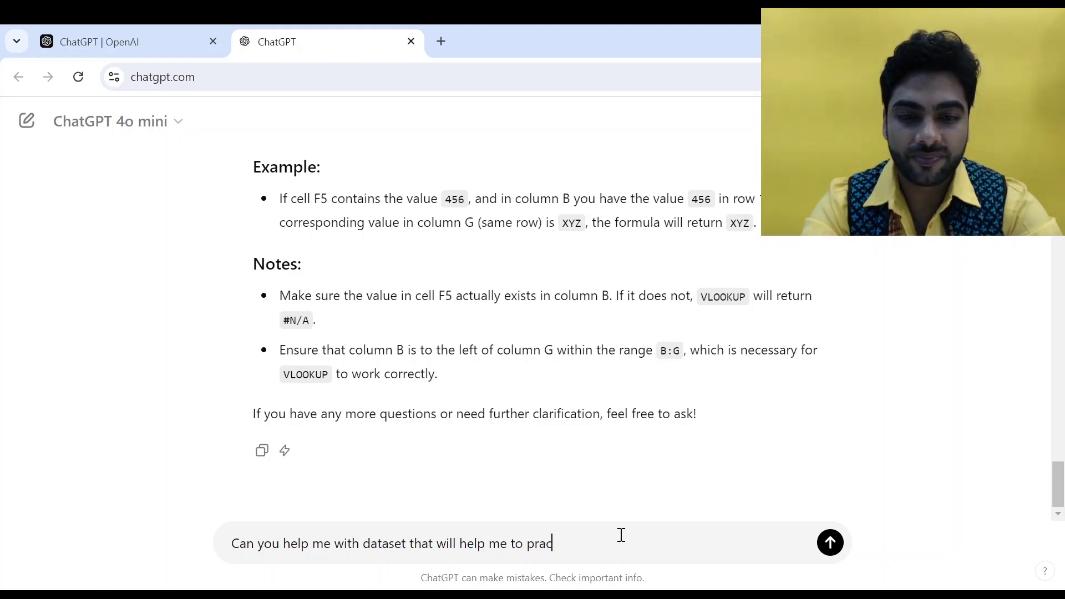
pyautogui.write('toc')
pyautogui.press('BackSpace')
pyautogui.press('BackSpace')
pyautogui.write('ice VLOO')
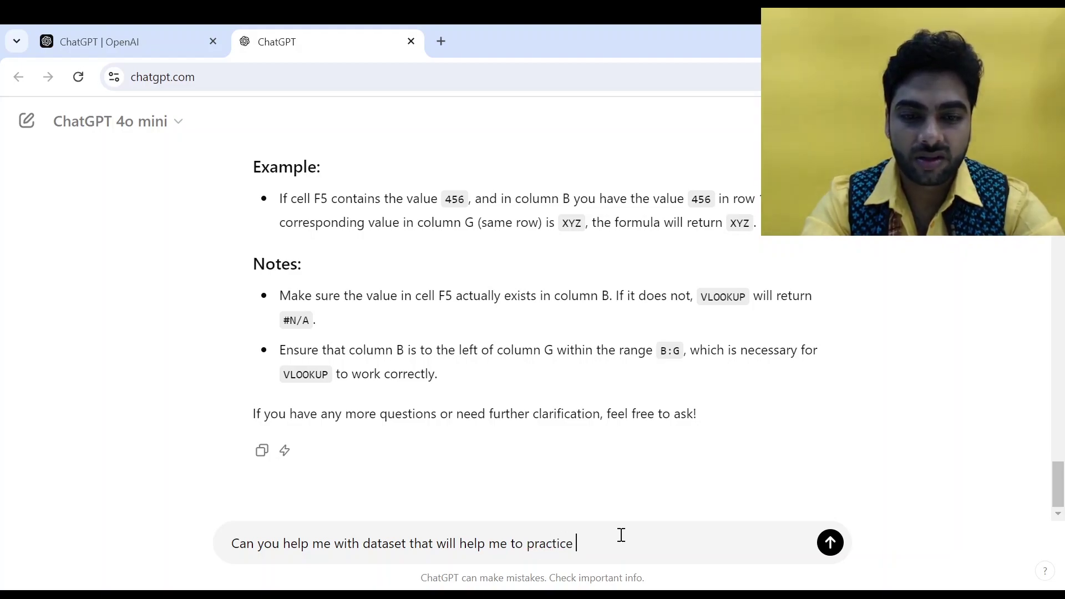
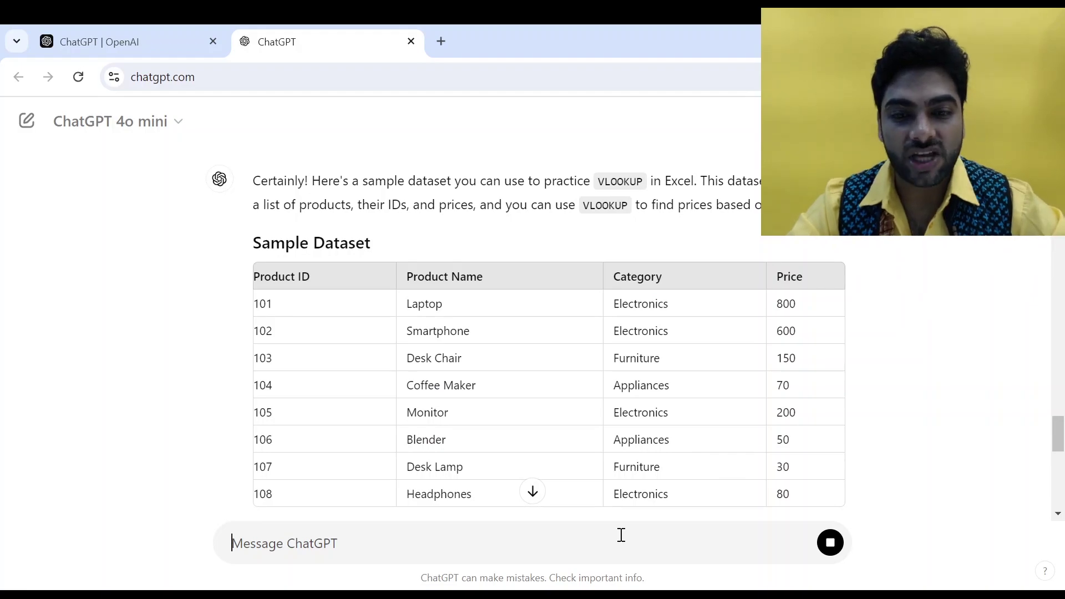
# Step: Examine the sample product dataset, the lookup table instructions and the VLOOKUP price formula in the reply
pyautogui.click(535, 499)
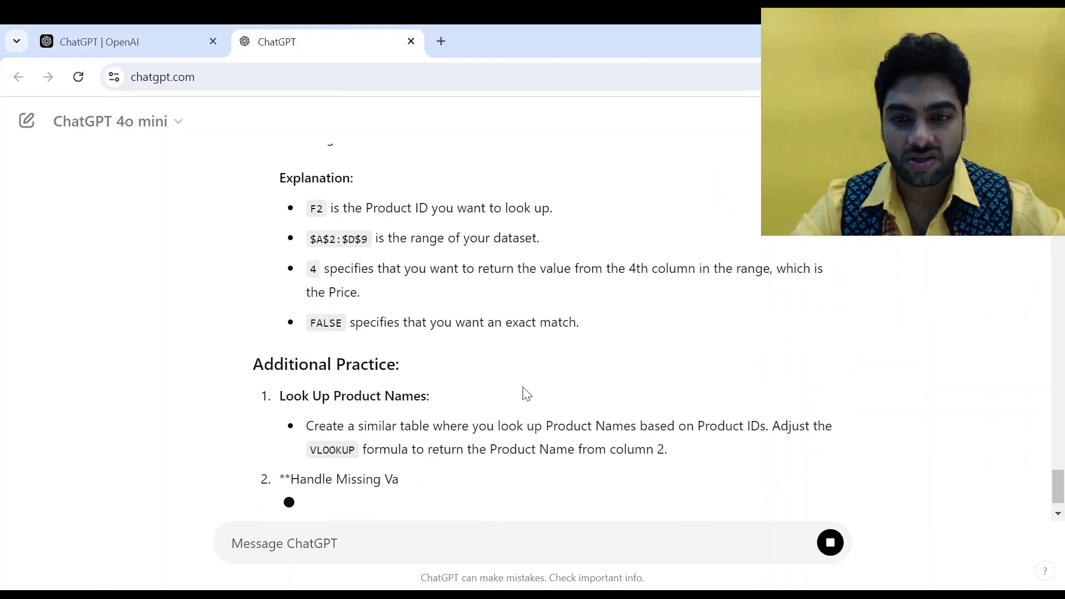
pyautogui.scroll(5, 500, 361)
pyautogui.scroll(3, 502, 363)
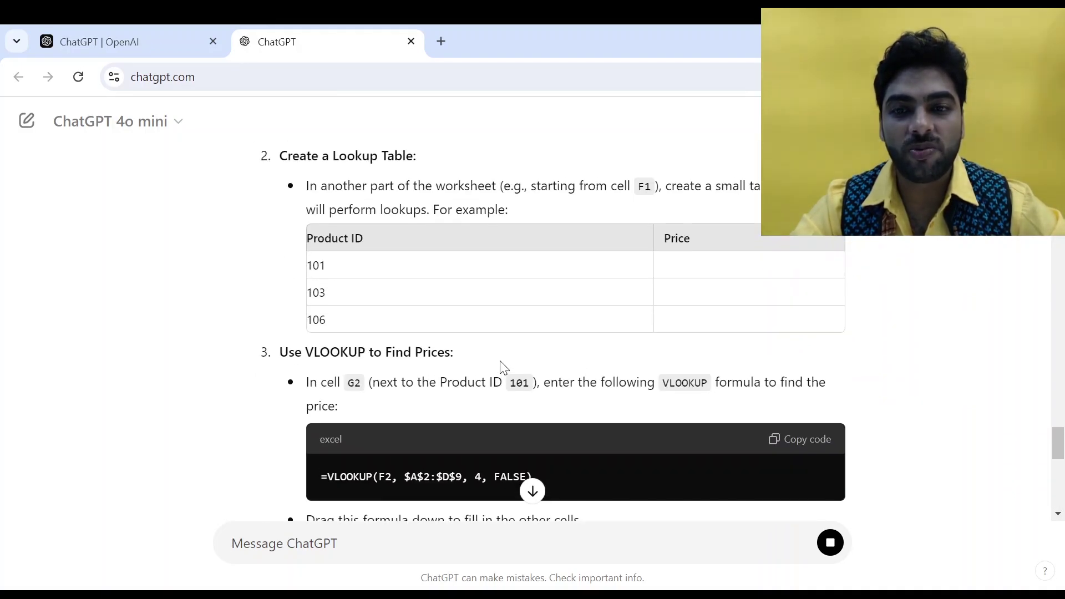
pyautogui.scroll(8, 504, 367)
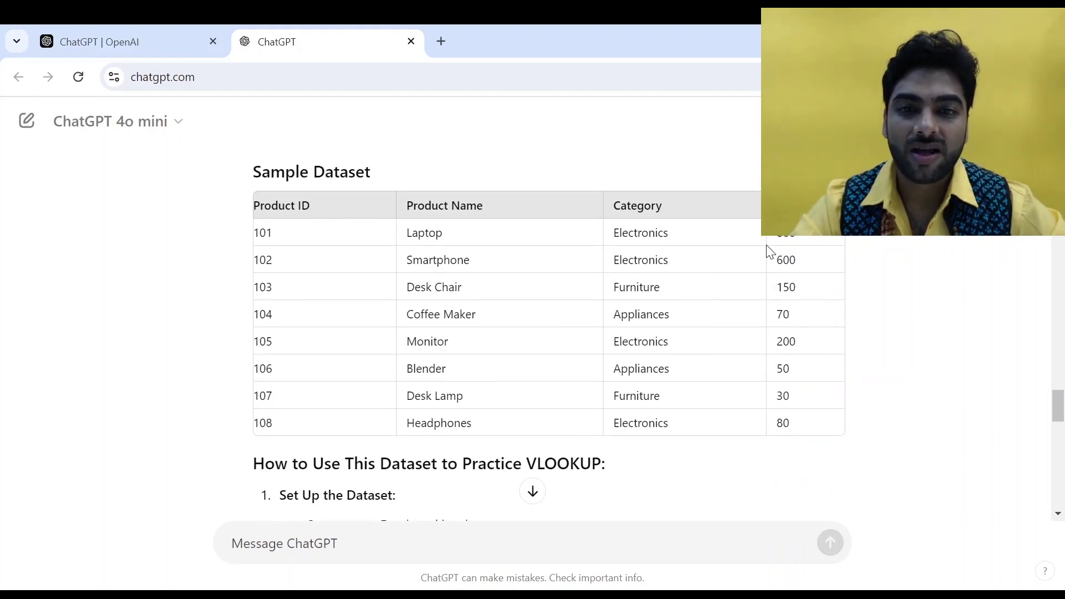
pyautogui.scroll(-3, 491, 309)
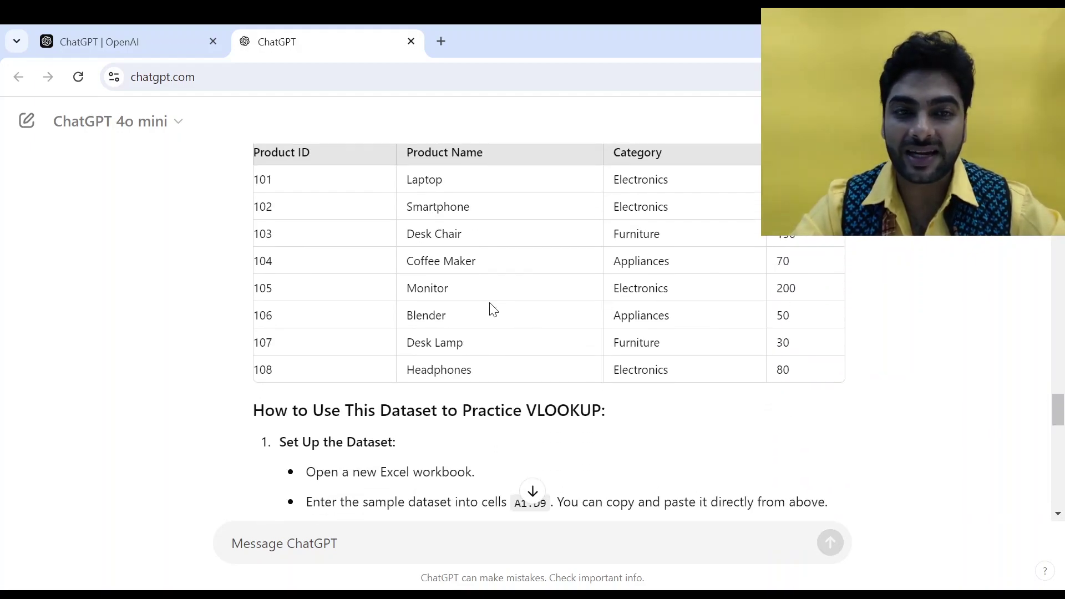
pyautogui.scroll(-3, 491, 309)
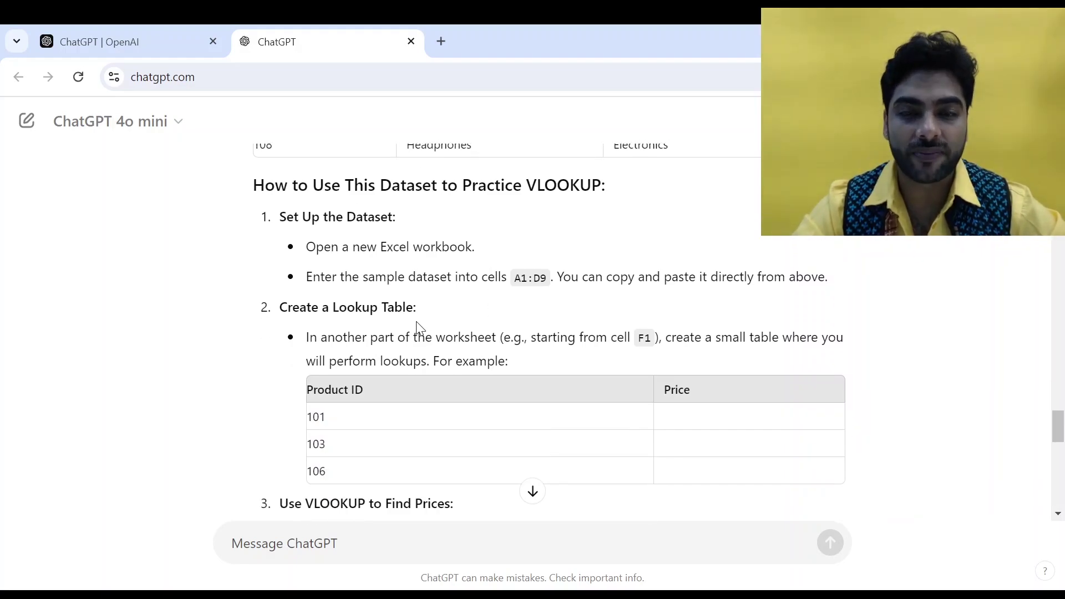
pyautogui.scroll(-1, 417, 326)
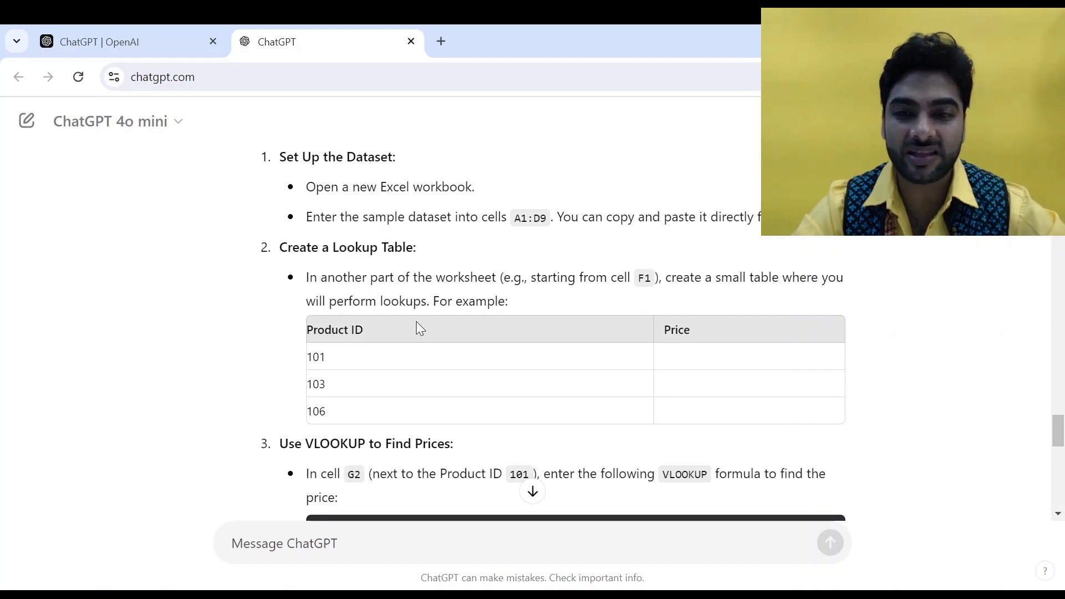
pyautogui.scroll(-2, 418, 322)
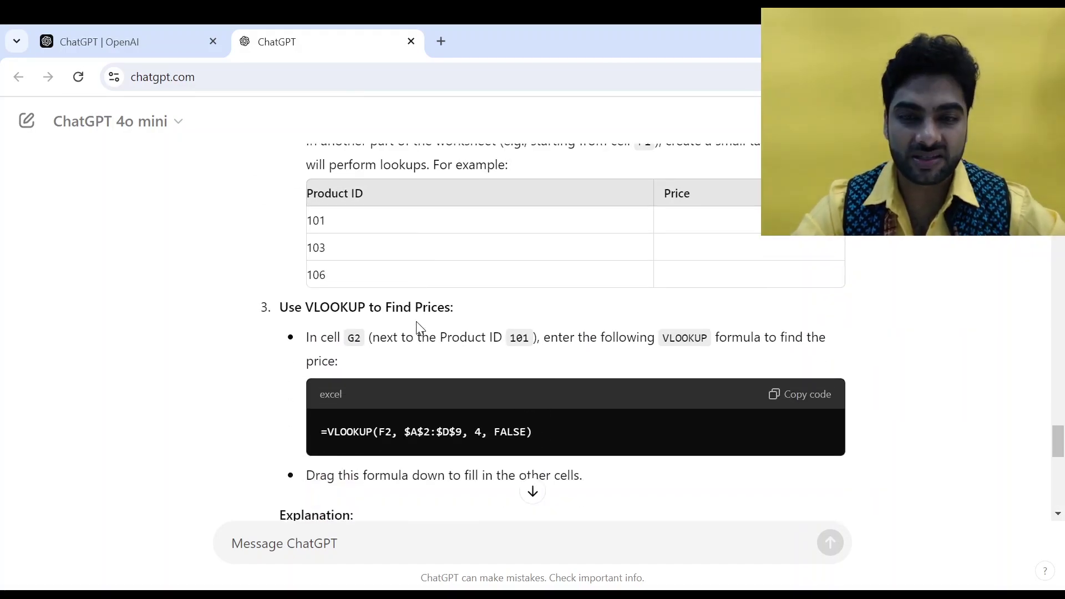
# Step: Copy the eight-product sample dataset with its headers from the ChatGPT reply into the Excel VLOOKUP sheet, starting at cell J3
pyautogui.scroll(9, 416, 321)
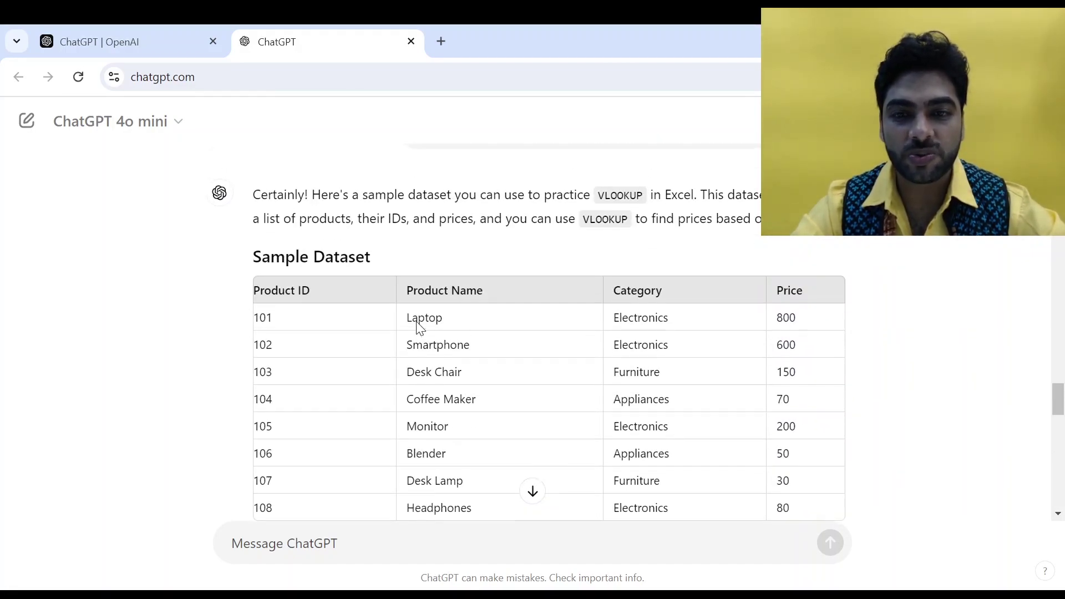
pyautogui.moveTo(260, 285); pyautogui.dragTo(636, 371)
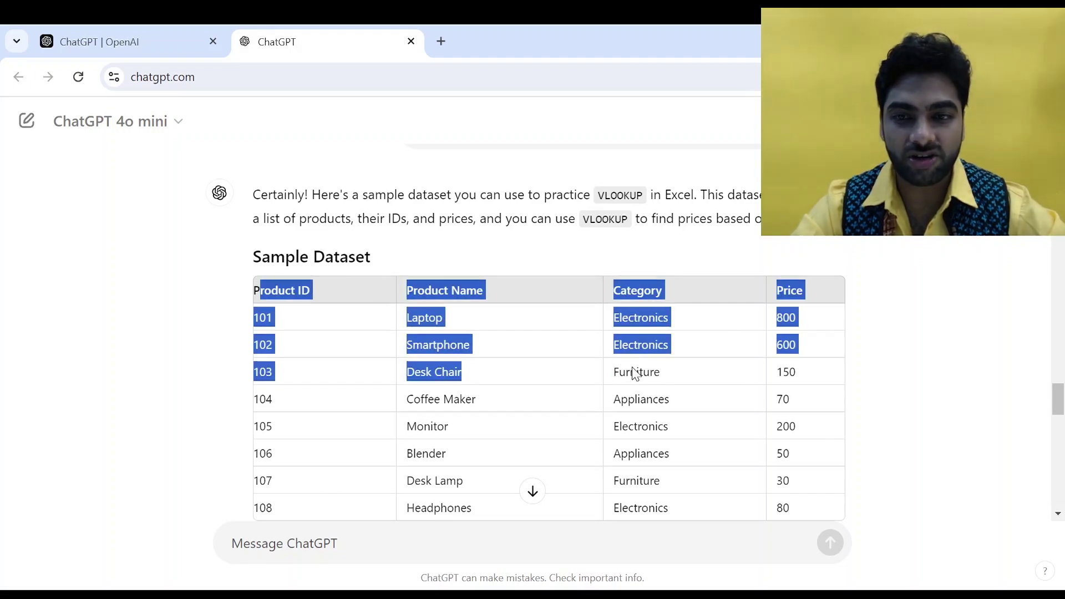
pyautogui.click(254, 290)
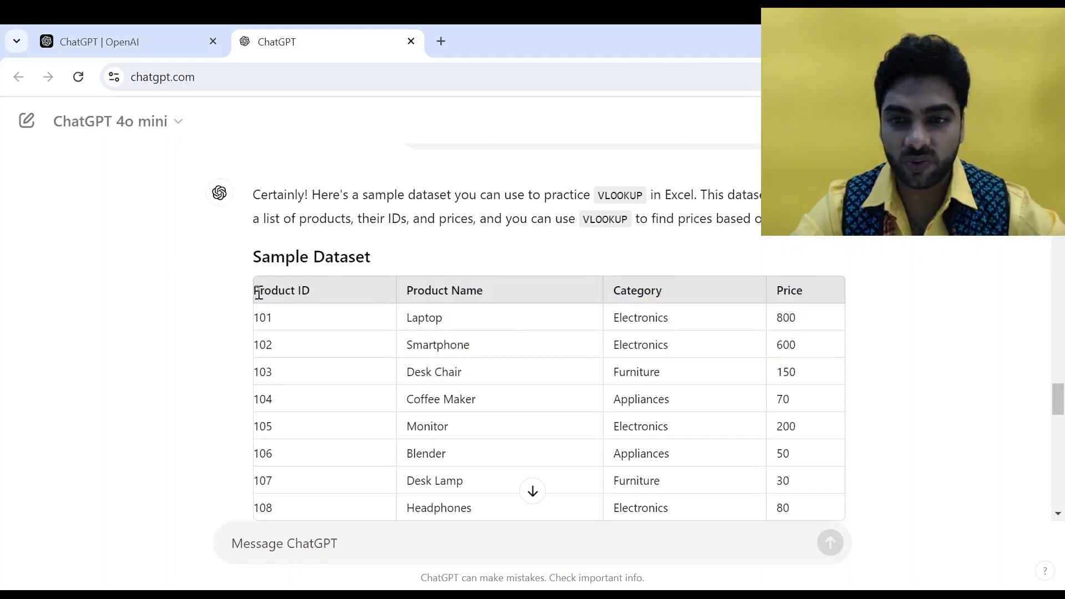
pyautogui.moveTo(254, 290); pyautogui.dragTo(804, 509)
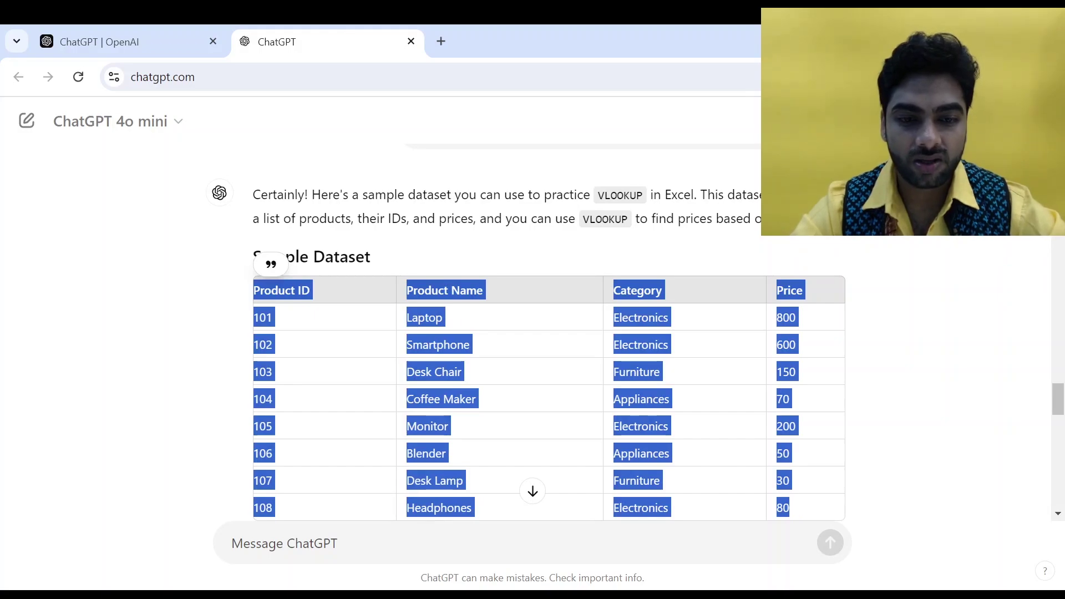
pyautogui.click(773, 582)
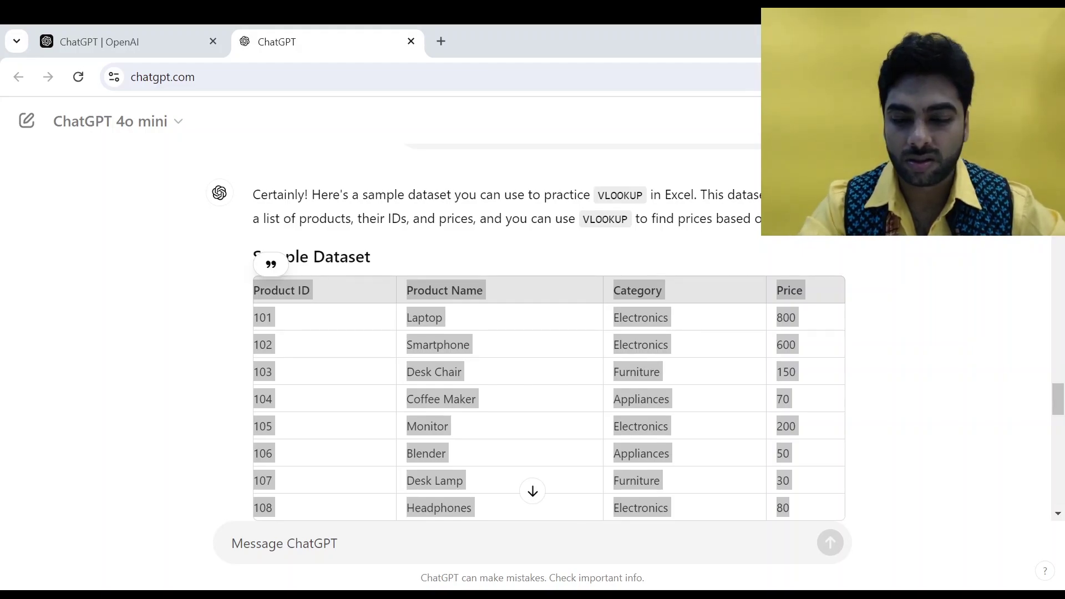
# Step: Copy ChatGPT's small lookup table with product IDs 101, 103 and 106 into the Excel sheet, starting at cell O3
pyautogui.scroll(-8, 450, 259)
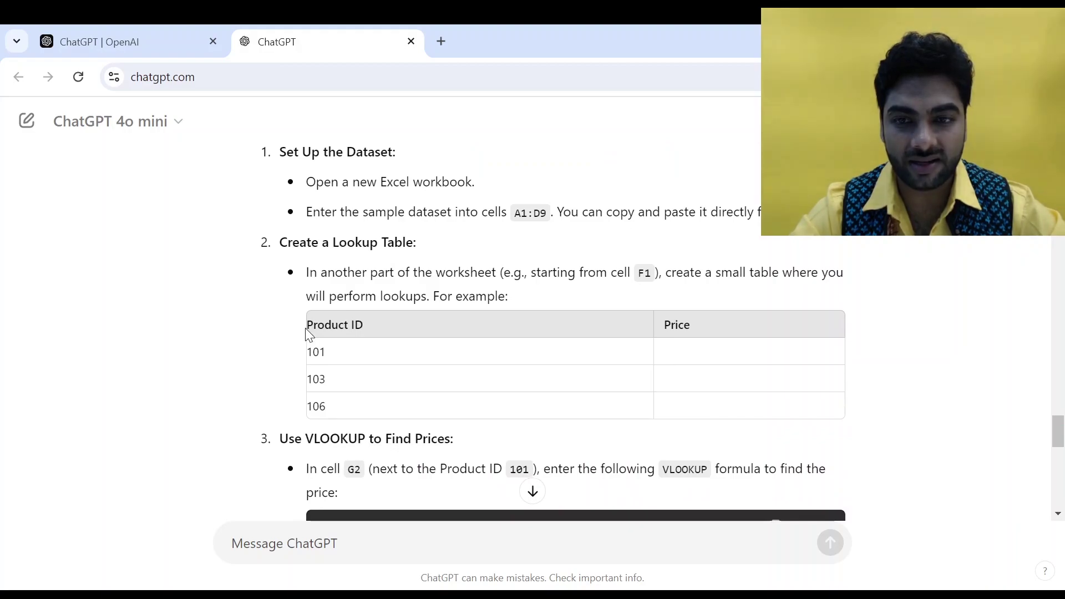
pyautogui.moveTo(309, 325); pyautogui.dragTo(718, 409)
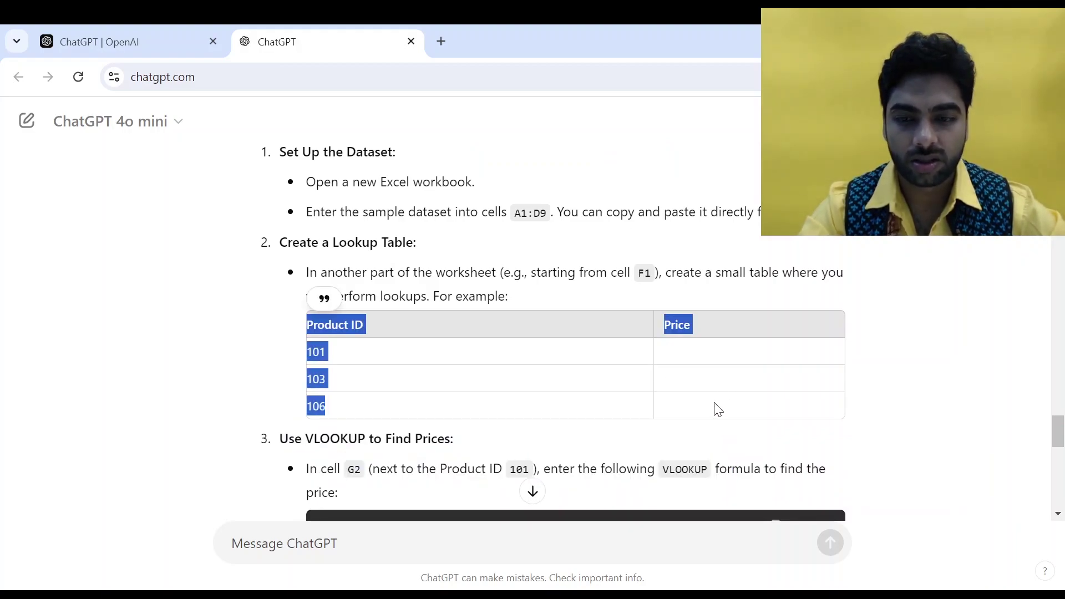
pyautogui.hotkey('alt', 'Tab')
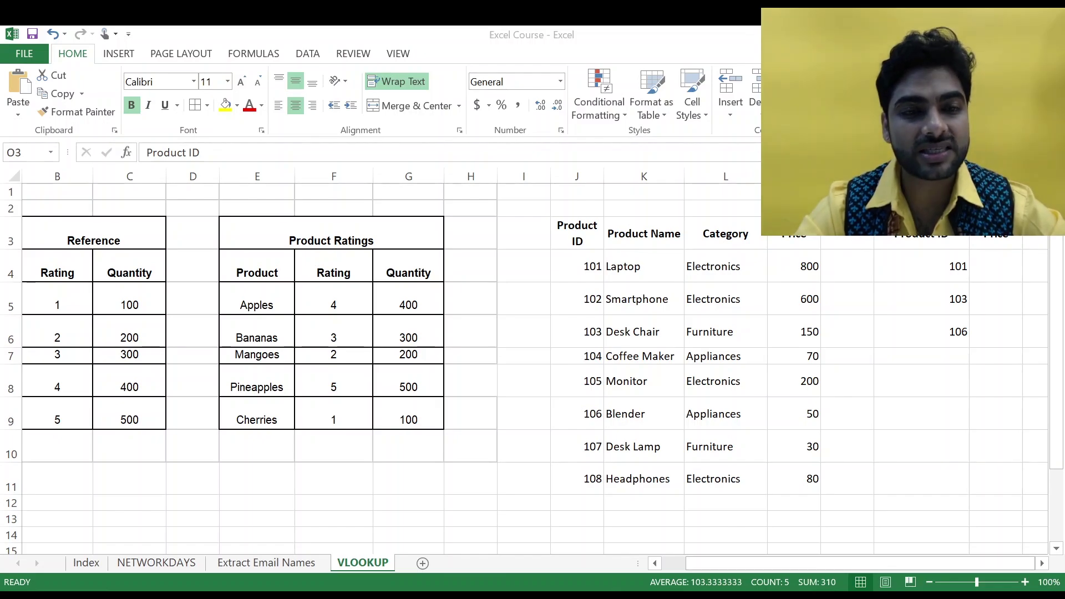
pyautogui.click(742, 559)
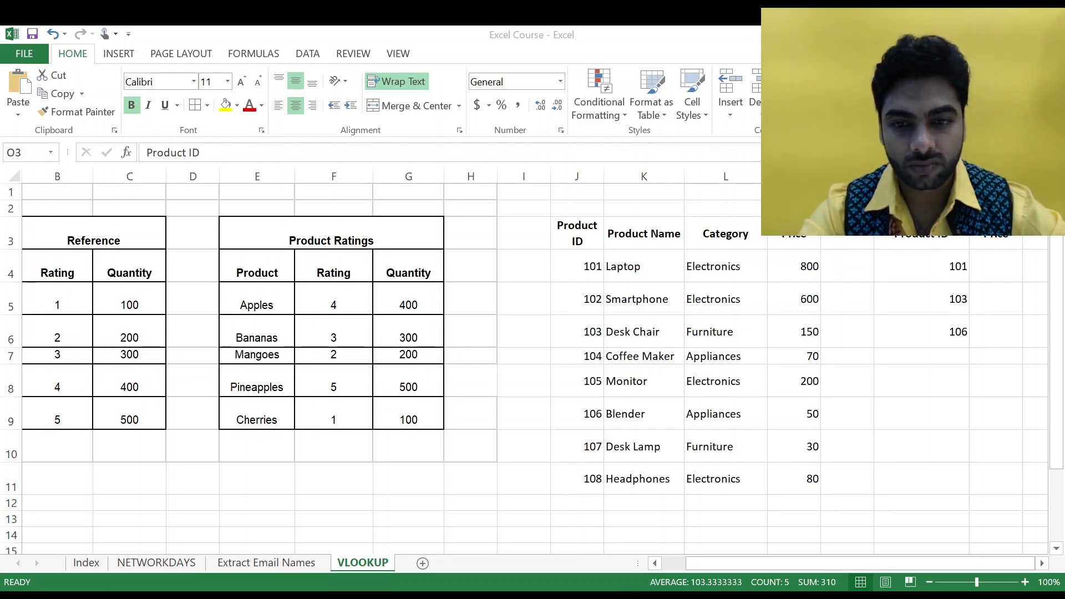
# Step: Insert =VLOOKUP(F2, $A$2:$D$9, 4, FALSE) in price cell P4, enlarging the formula area, and replace the lookup value F2 with P4
pyautogui.click(1004, 263)
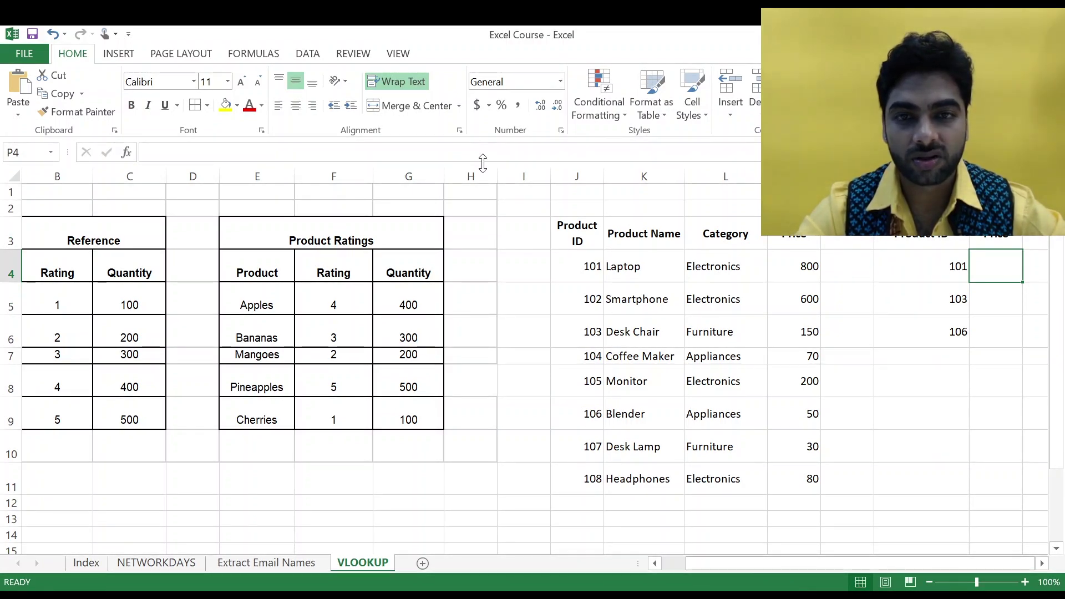
pyautogui.moveTo(483, 163); pyautogui.dragTo(488, 212)
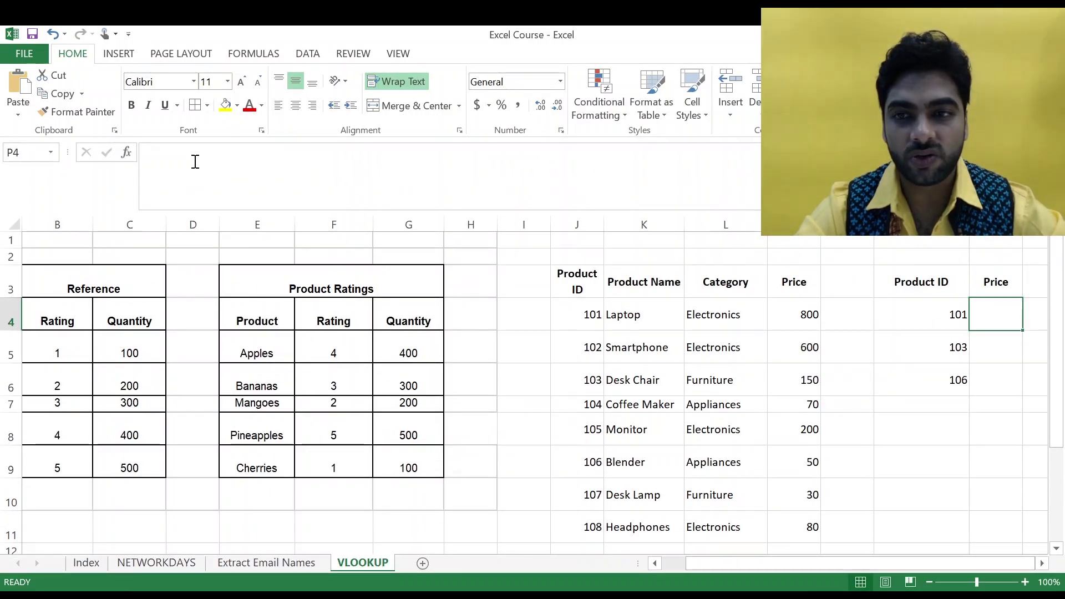
pyautogui.click(196, 162)
pyautogui.write('=VLOOKUP(F2, $A$2:$D$9, 4, FALSE)')
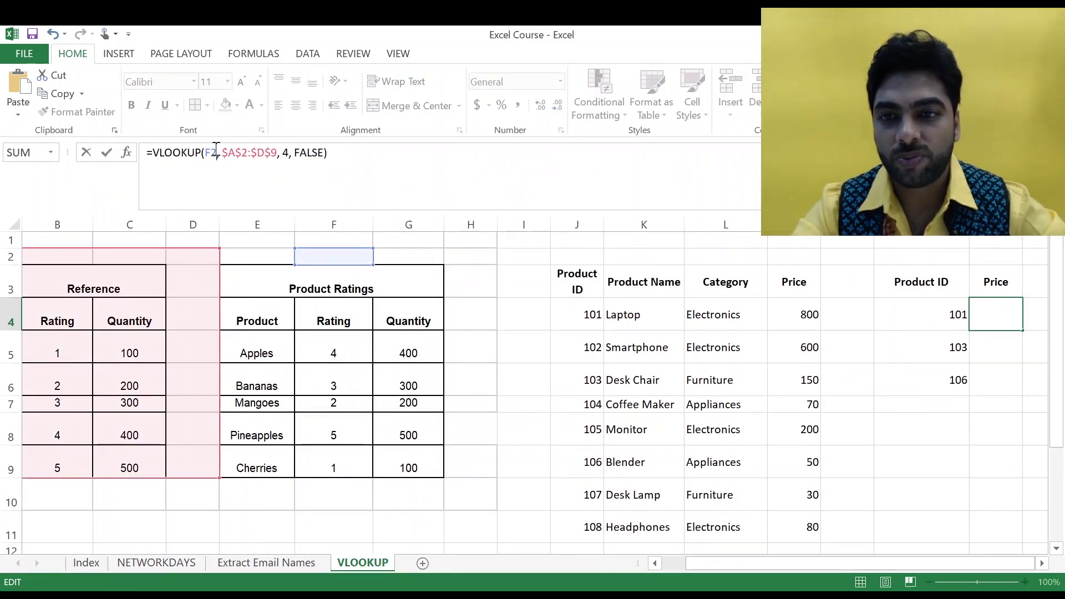
pyautogui.press('BackSpace')
pyautogui.press('BackSpace')
pyautogui.write('P')
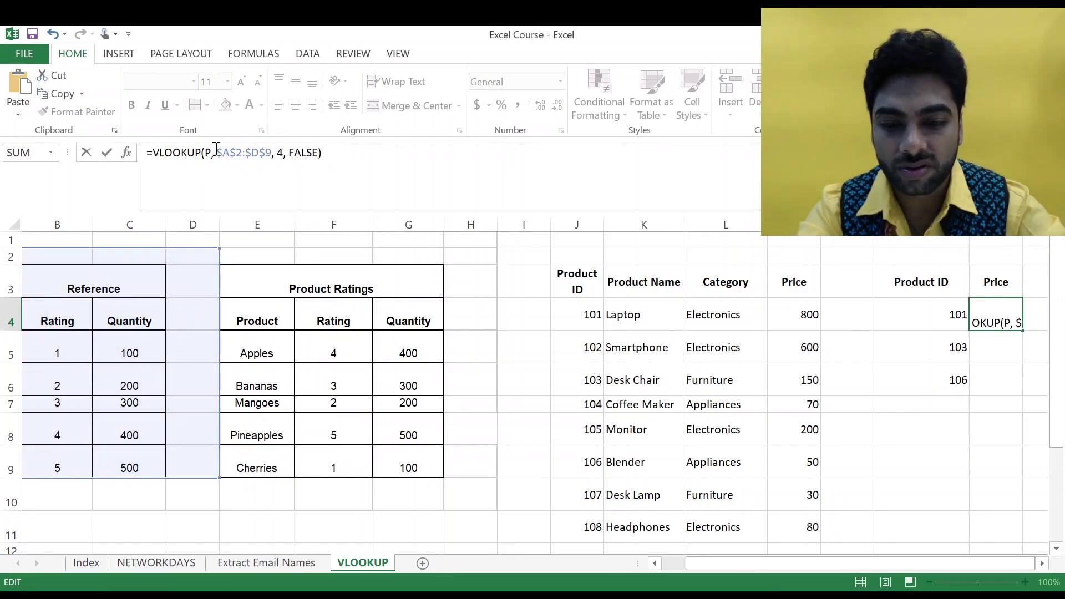
pyautogui.write('4')
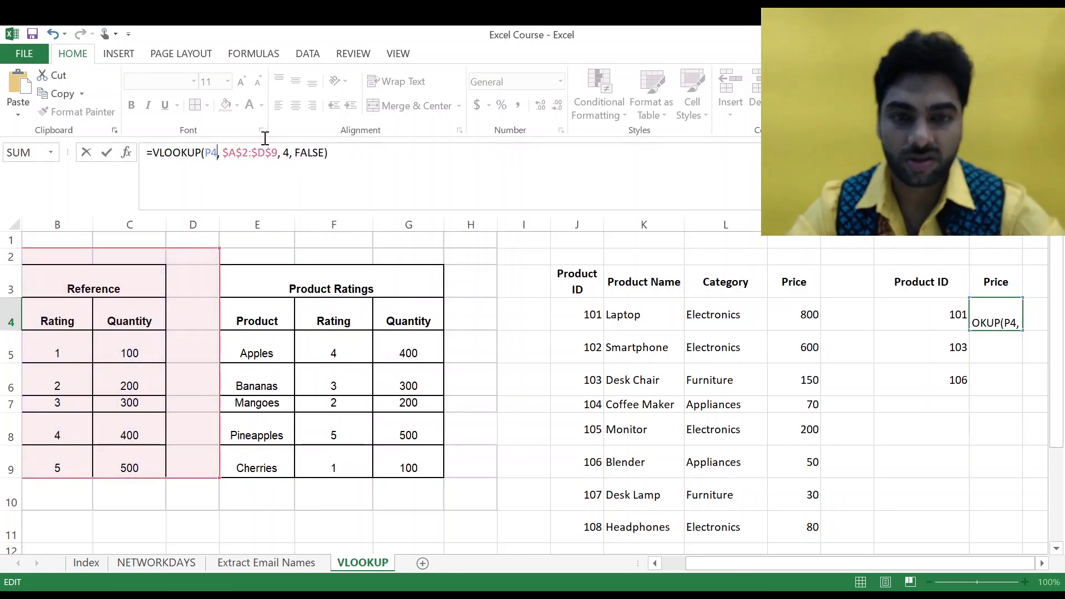
# Step: Replace the table range in the P4 formula with J:M and enter =VLOOKUP(P4, J:M, 4, FALSE)
pyautogui.click(241, 154)
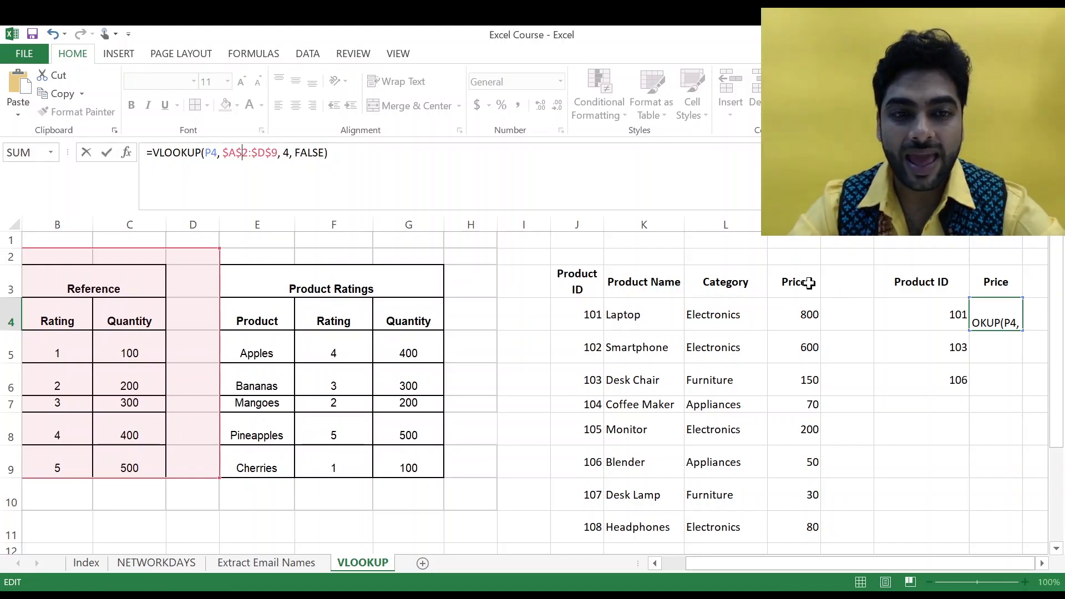
pyautogui.click(247, 150)
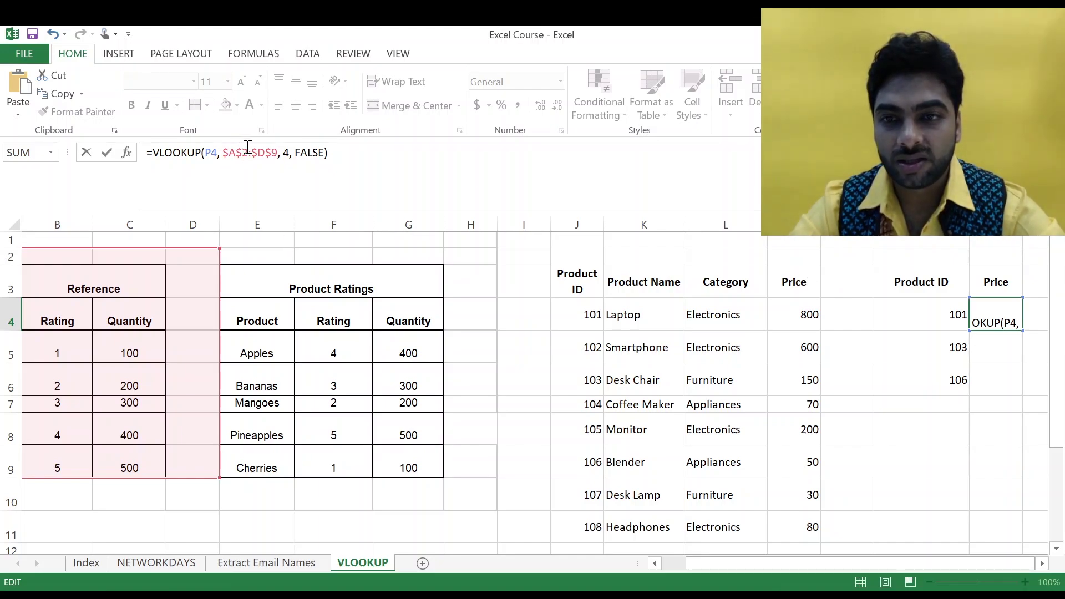
pyautogui.press('BackSpace')
pyautogui.press('BackSpace')
pyautogui.press('BackSpace')
pyautogui.press('BackSpace')
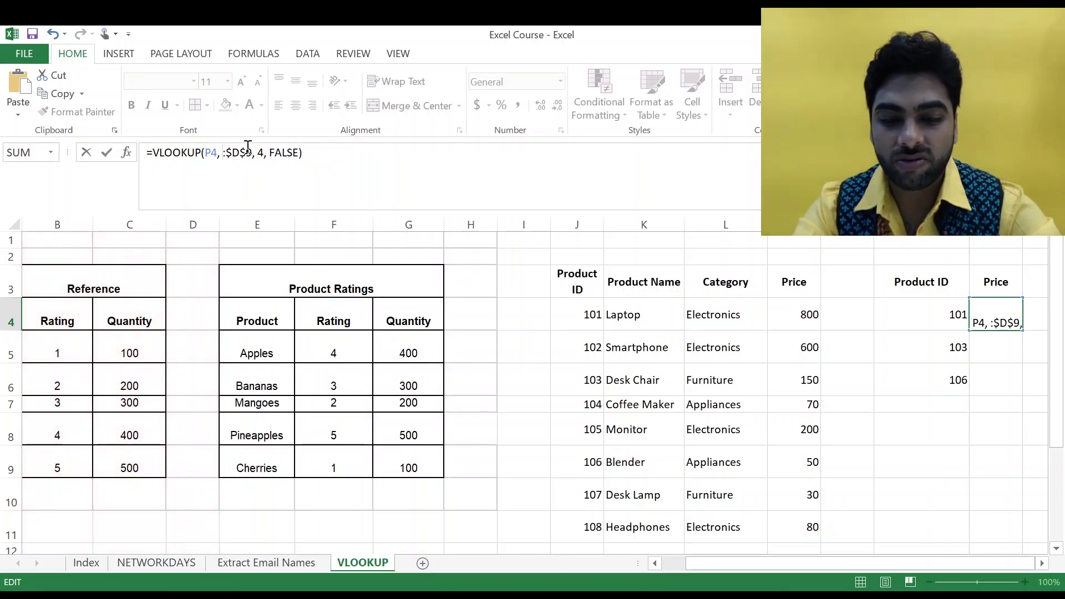
pyautogui.write('J')
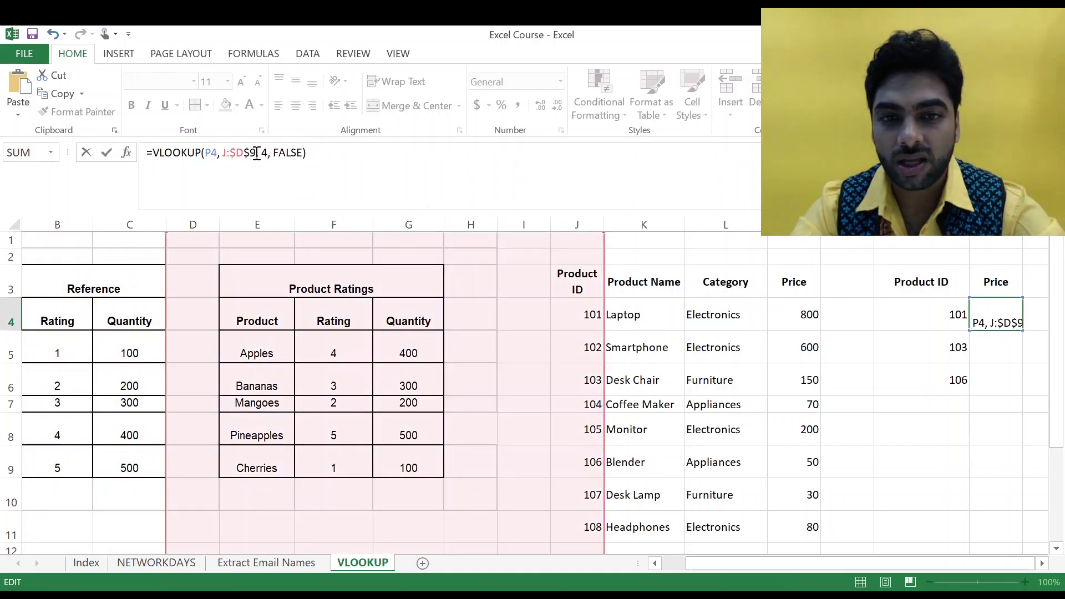
pyautogui.click(256, 152)
pyautogui.press('BackSpace')
pyautogui.press('BackSpace')
pyautogui.press('BackSpace')
pyautogui.press('BackSpace')
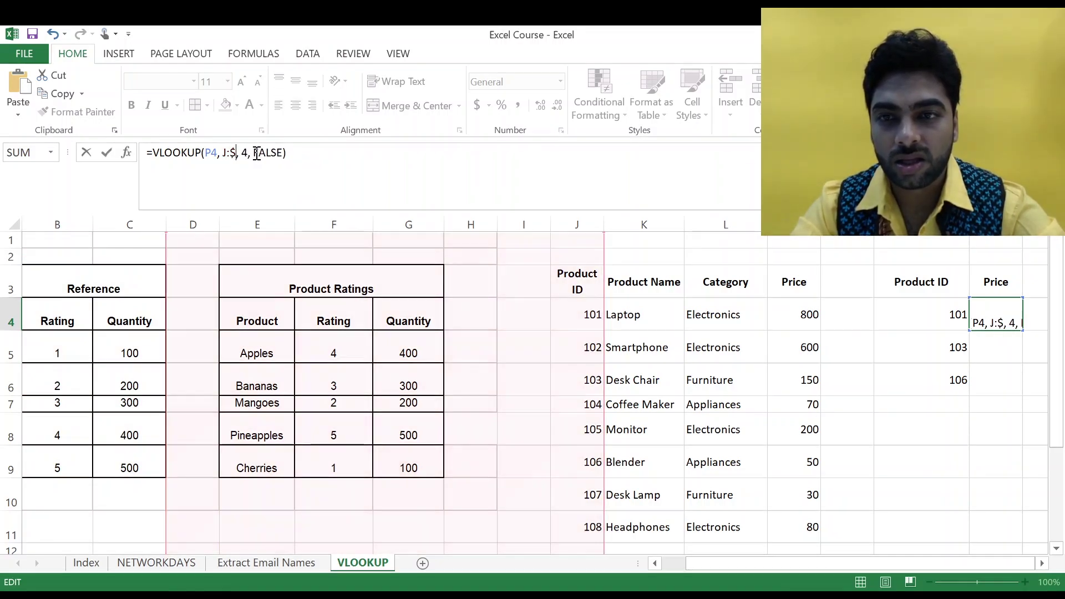
pyautogui.write('M')
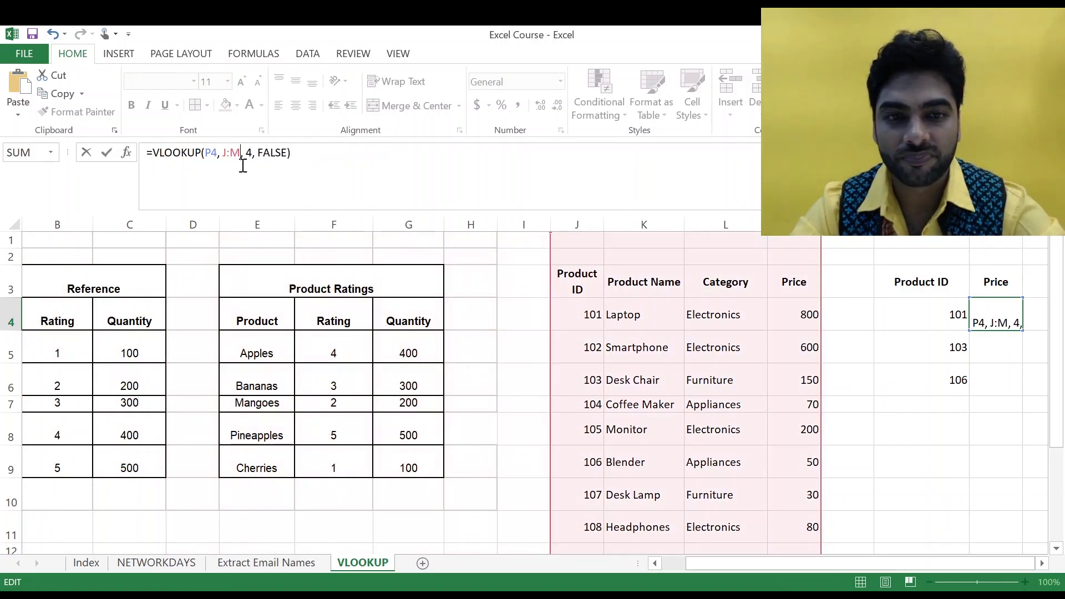
pyautogui.write('\\')
pyautogui.press('BackSpace')
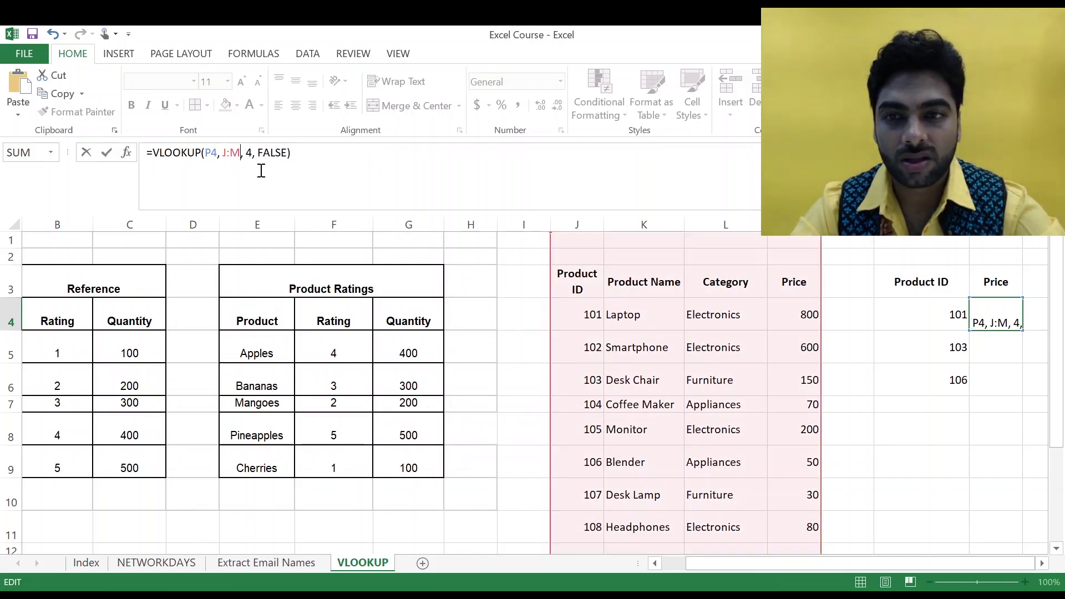
pyautogui.press('Return')
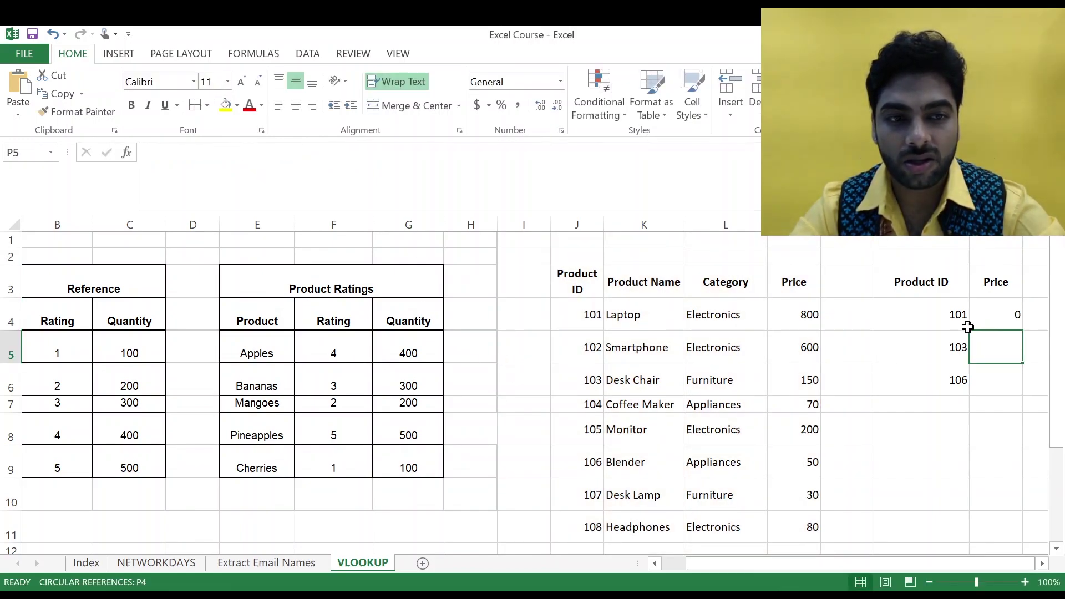
# Step: Compare the P4 price formula with product ID cell O4 and the Apples quantity formula in G5
pyautogui.click(990, 314)
pyautogui.click(924, 316)
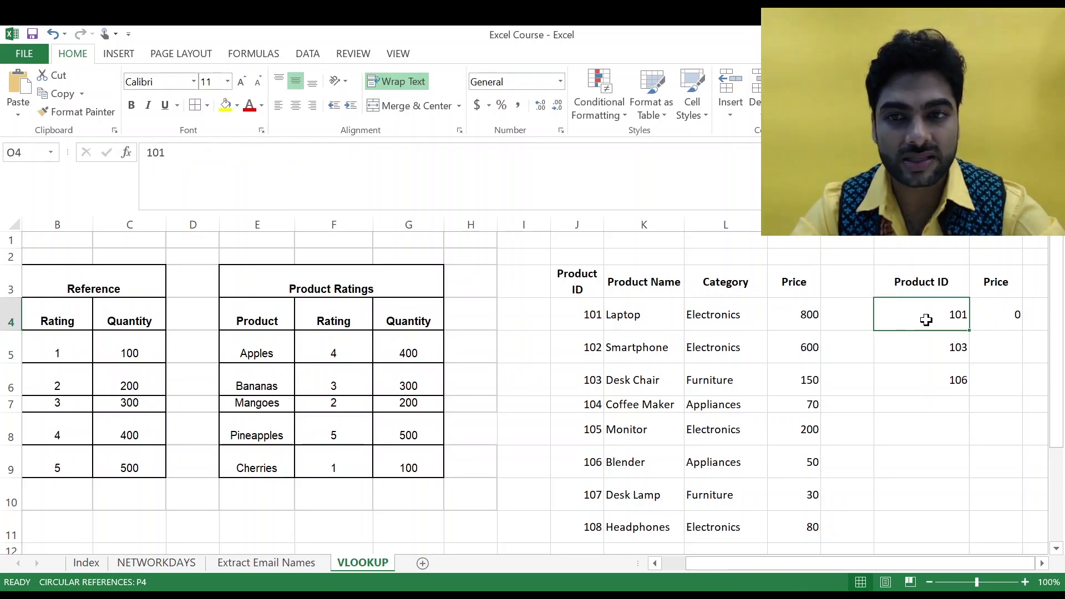
pyautogui.click(989, 318)
pyautogui.click(416, 353)
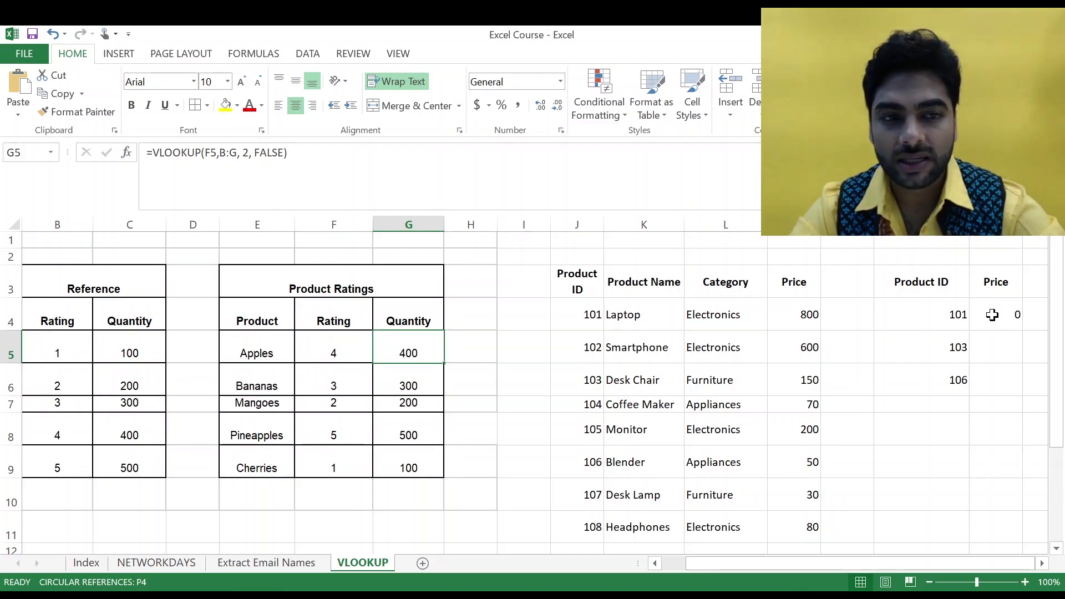
pyautogui.click(992, 314)
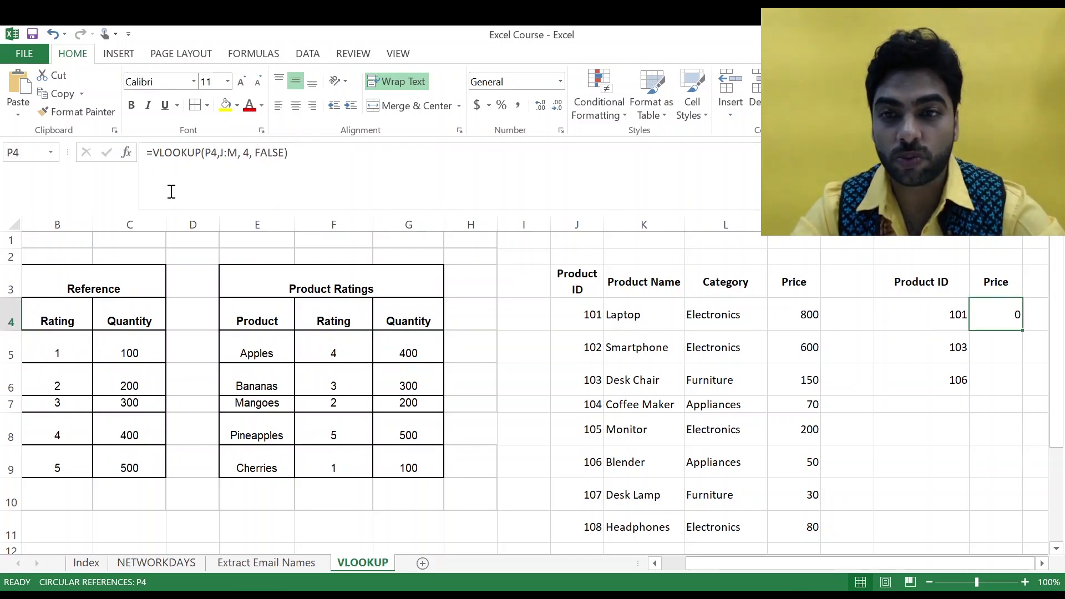
# Step: Try the table range J:P in the P4 price formula
pyautogui.click(223, 152)
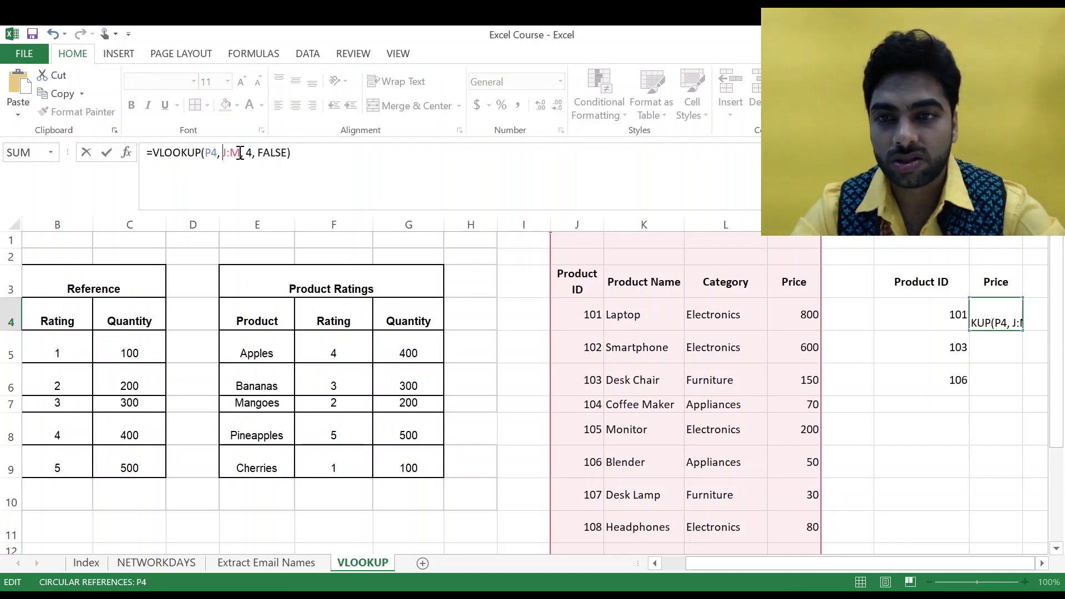
pyautogui.press('BackSpace')
pyautogui.write('P')
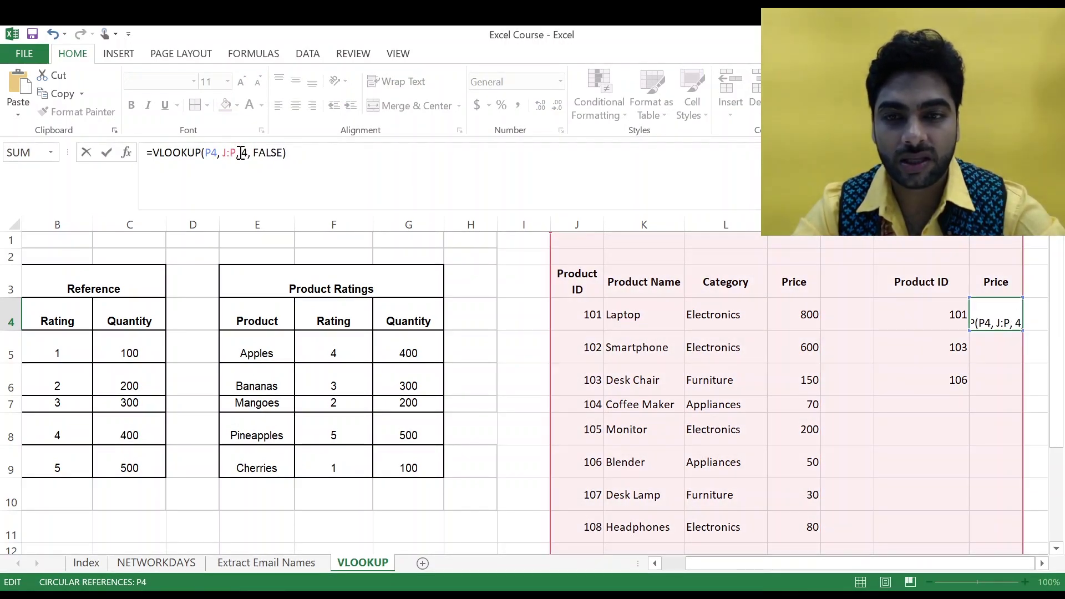
pyautogui.press('Return')
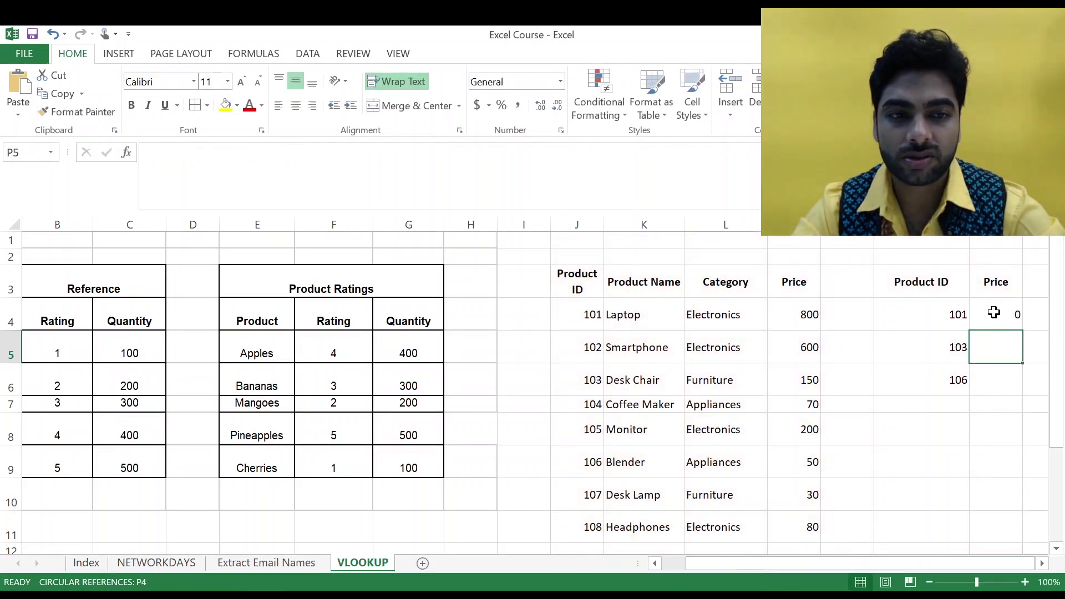
# Step: Set the table range of the P4 price formula to J:O
pyautogui.click(993, 314)
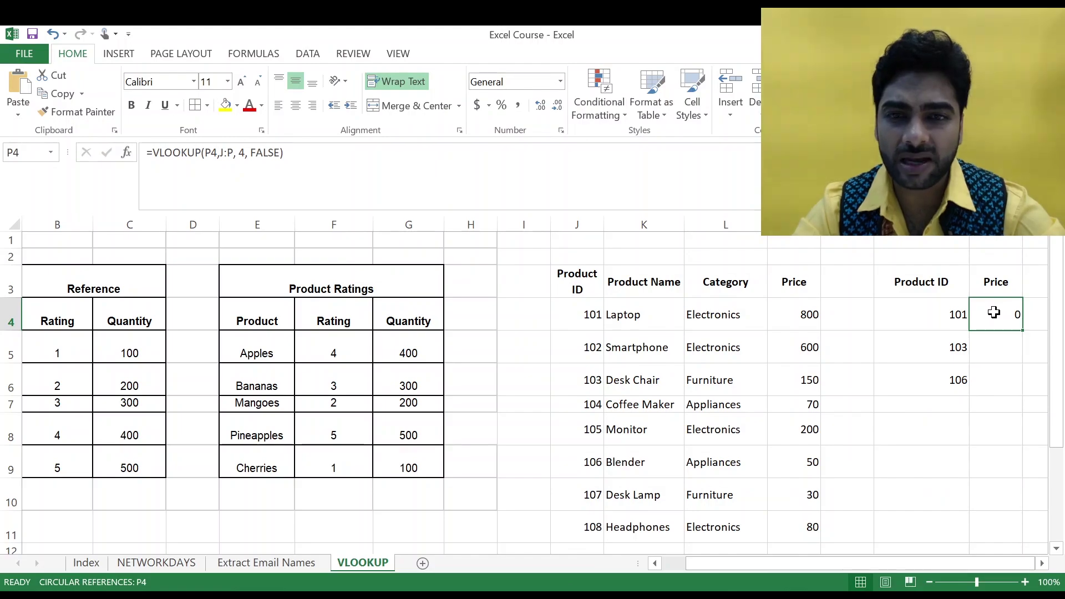
pyautogui.click(235, 157)
pyautogui.press('BackSpace')
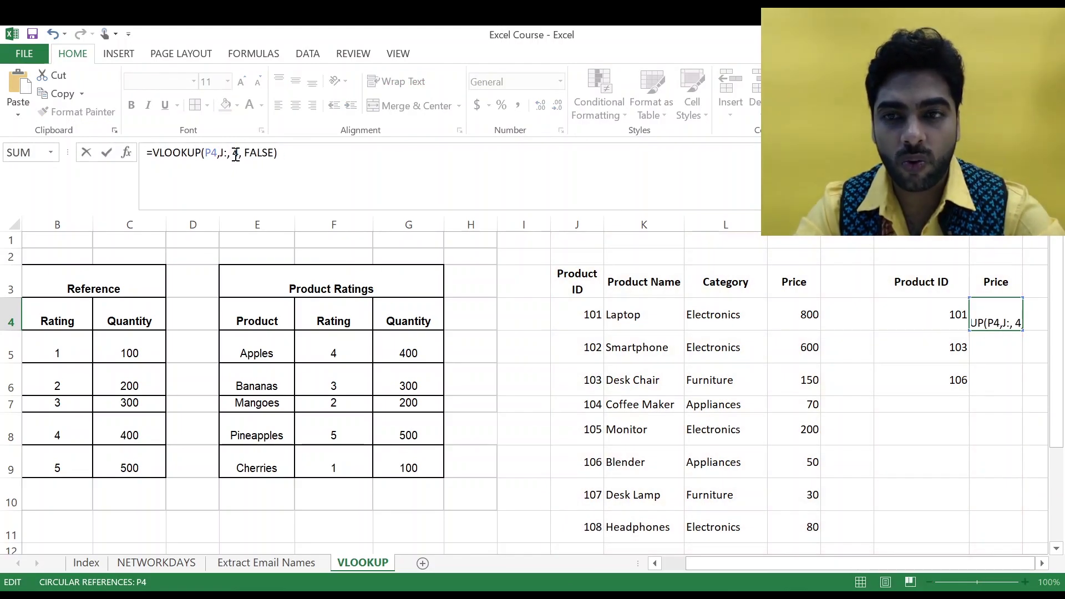
pyautogui.write('O')
pyautogui.press('Return')
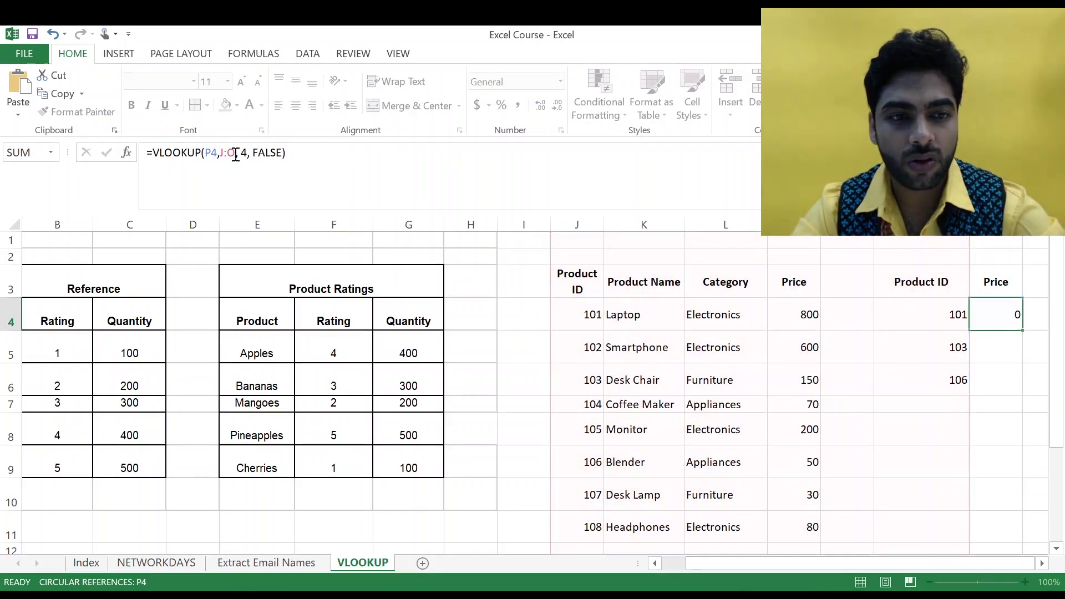
# Step: Check the arguments of the revised P4 formula against the Apples quantity formula in G5
pyautogui.click(994, 318)
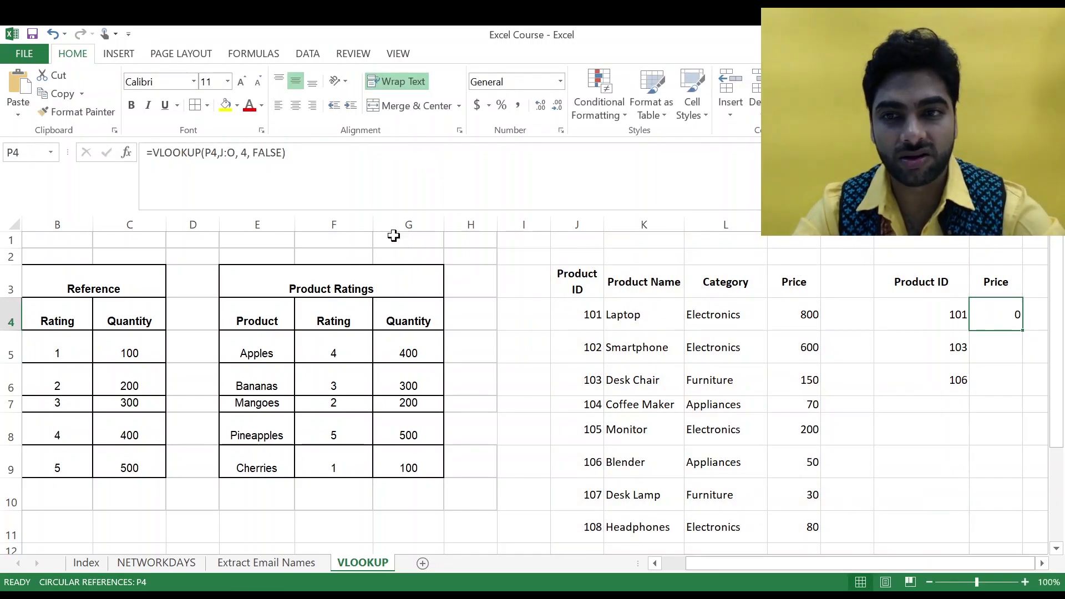
pyautogui.click(224, 150)
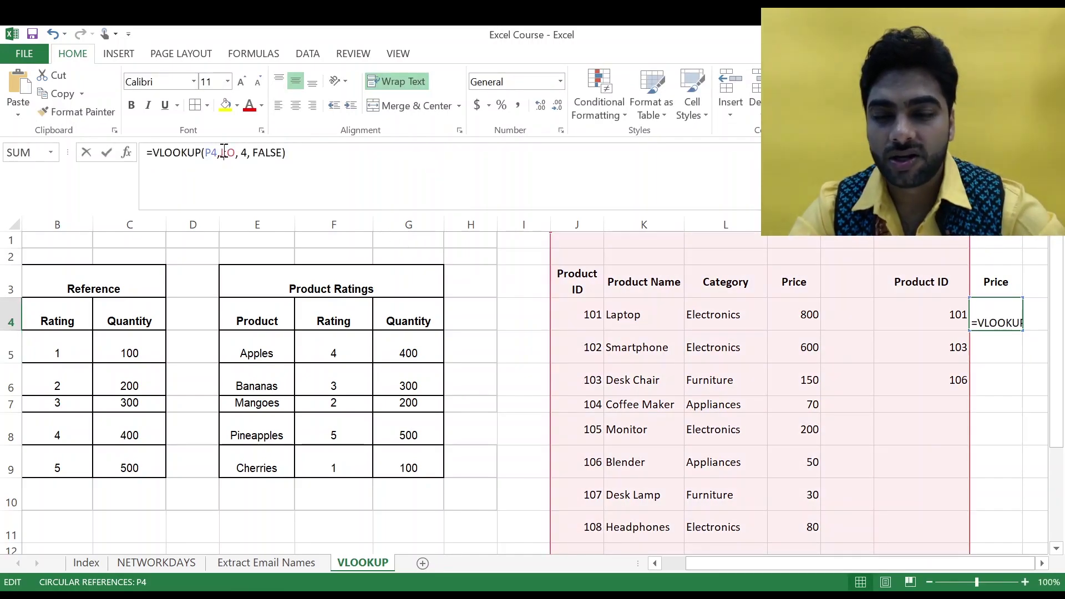
pyautogui.click(415, 342)
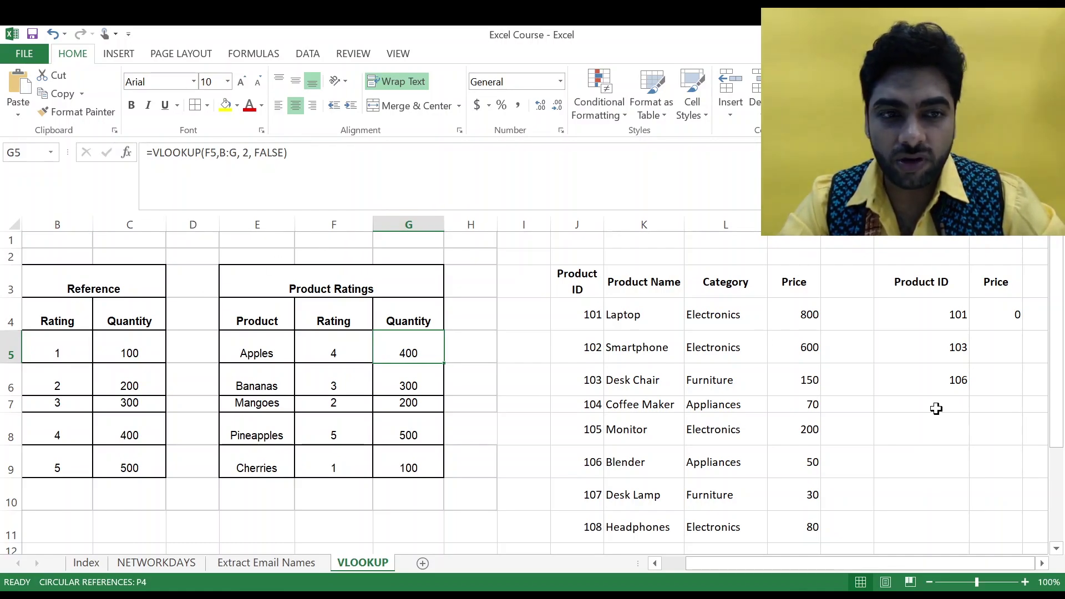
pyautogui.click(1002, 323)
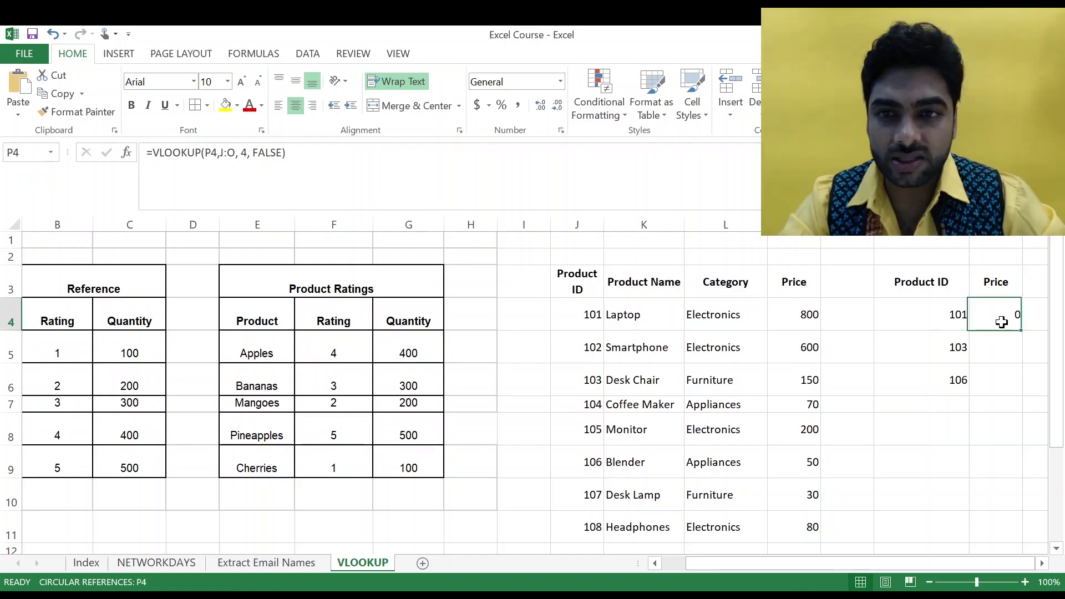
# Step: Try the table range J3:P11 in the P4 price formula
pyautogui.click(222, 151)
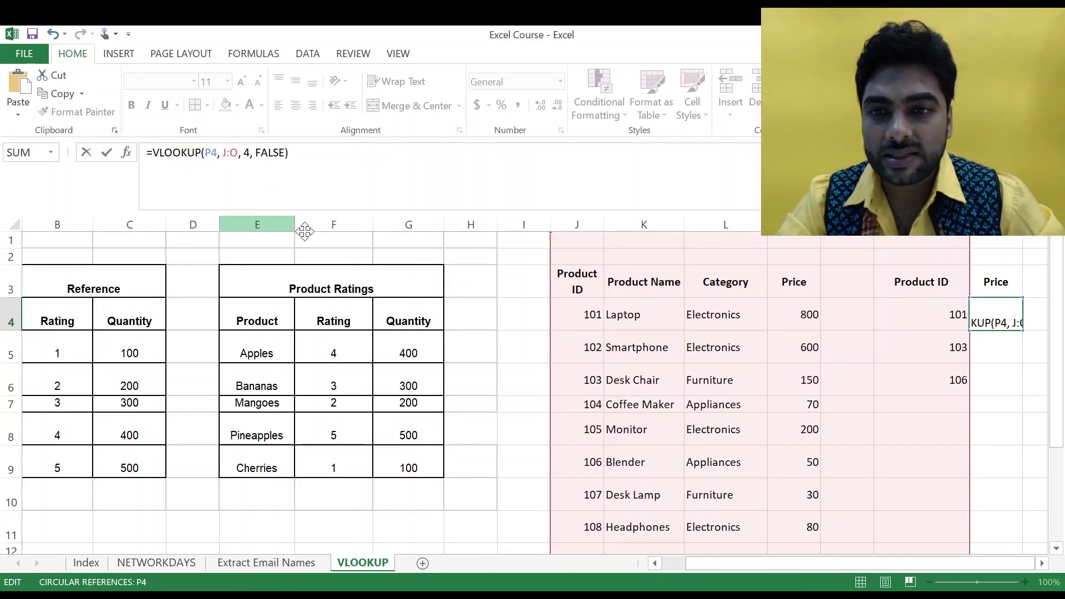
pyautogui.moveTo(565, 279); pyautogui.dragTo(902, 323)
pyautogui.moveTo(904, 360); pyautogui.dragTo(1000, 499)
pyautogui.press('Return')
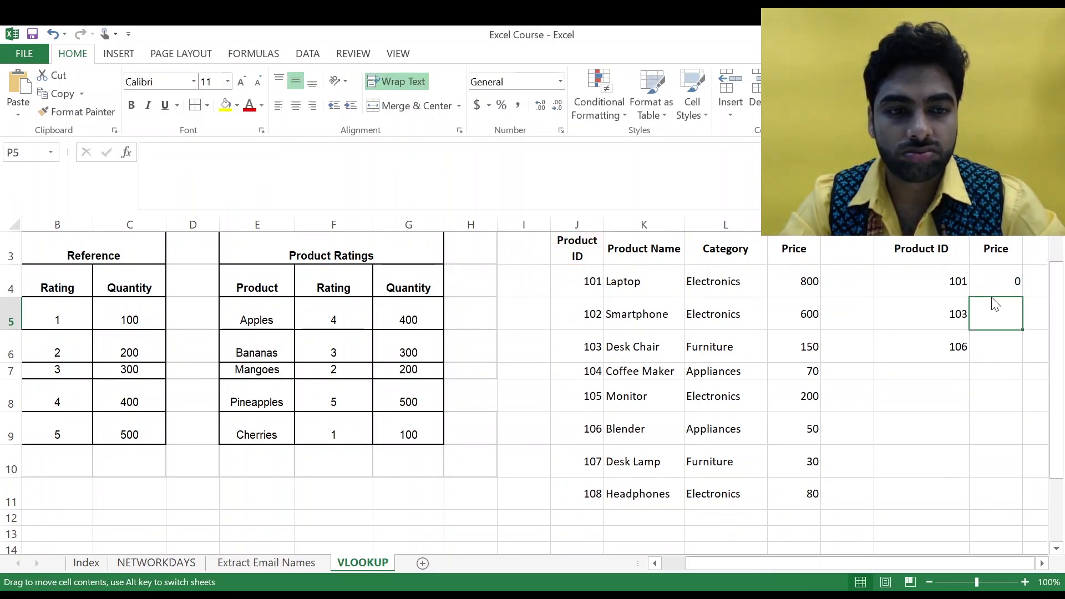
# Step: Replace the table range in the P4 price formula with the product table J3:M11
pyautogui.click(993, 281)
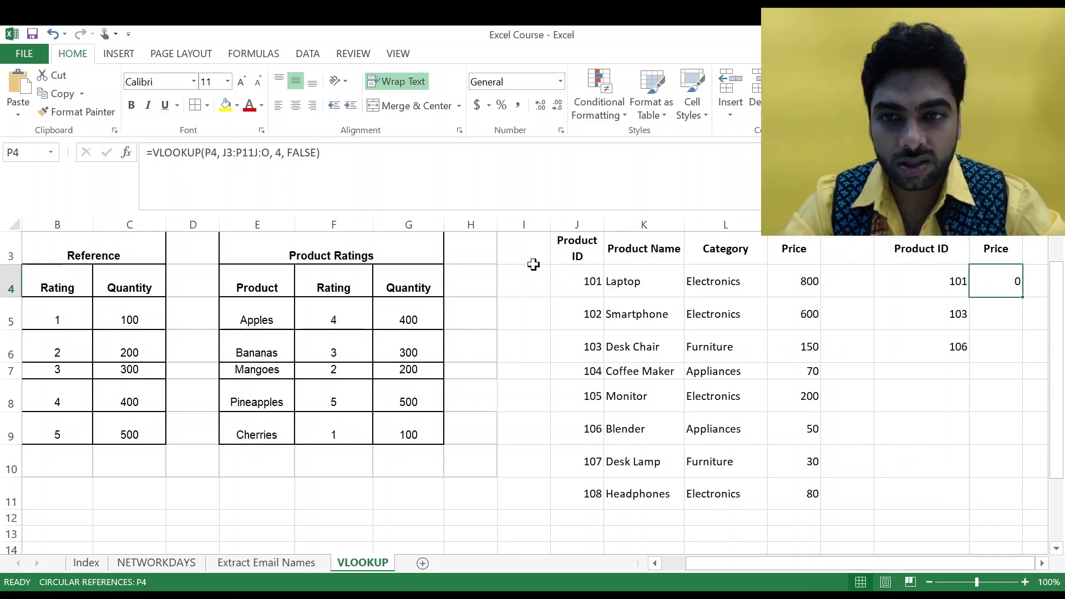
pyautogui.click(242, 153)
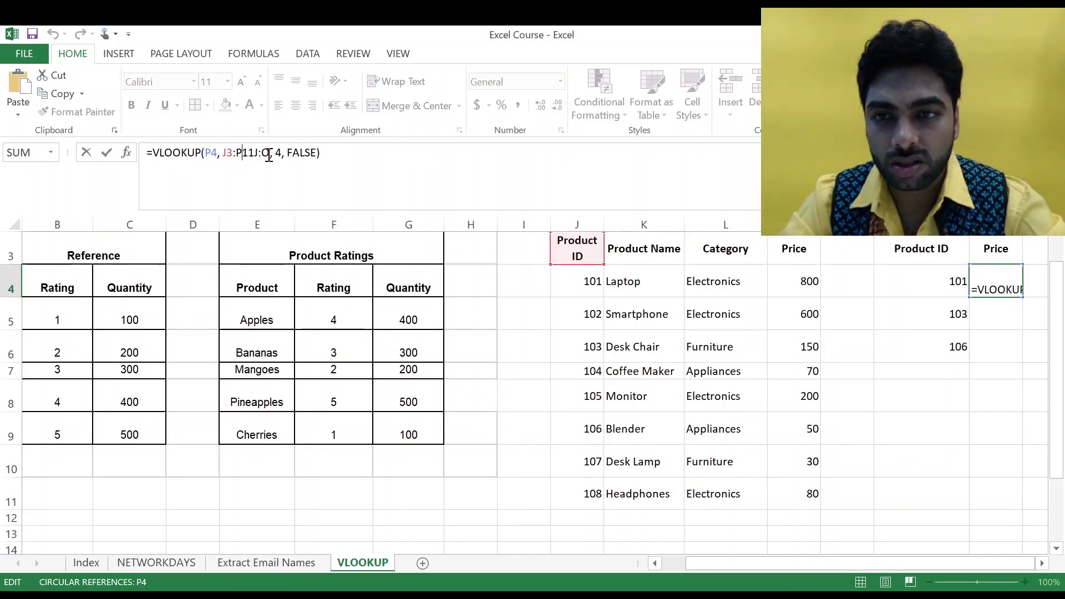
pyautogui.press('BackSpace')
pyautogui.press('BackSpace')
pyautogui.press('BackSpace')
pyautogui.press('BackSpace')
pyautogui.press('BackSpace')
pyautogui.press('BackSpace')
pyautogui.press('BackSpace')
pyautogui.press('BackSpace')
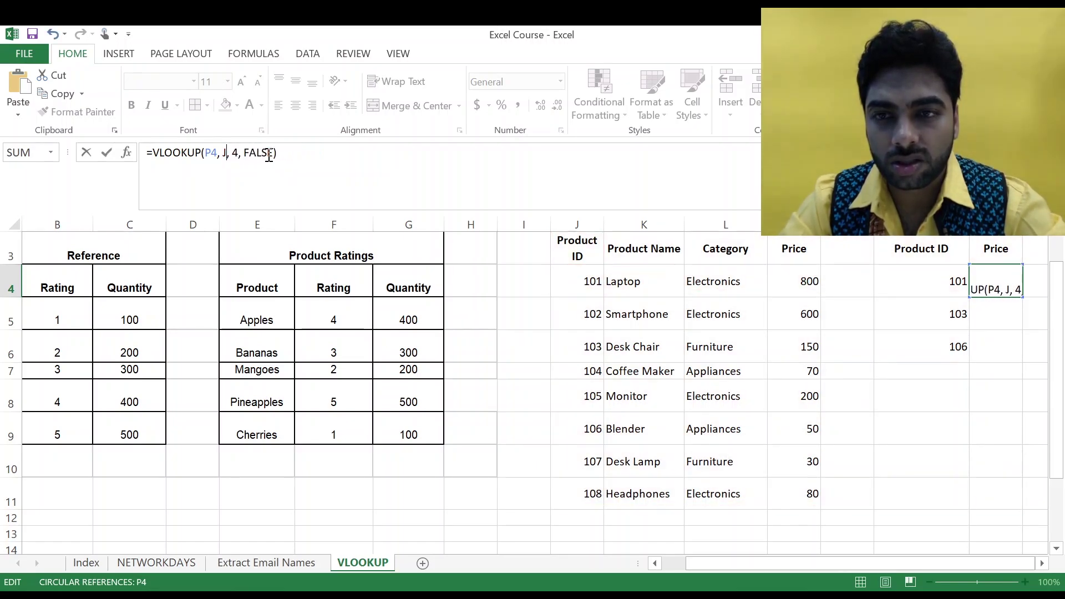
pyautogui.click(561, 244)
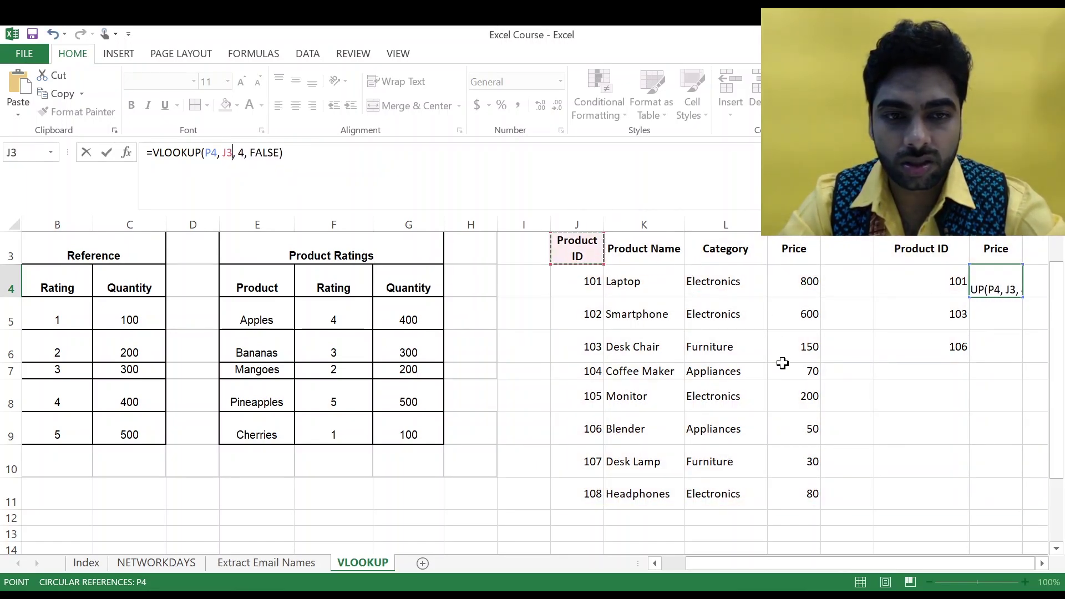
pyautogui.moveTo(782, 363); pyautogui.dragTo(788, 483)
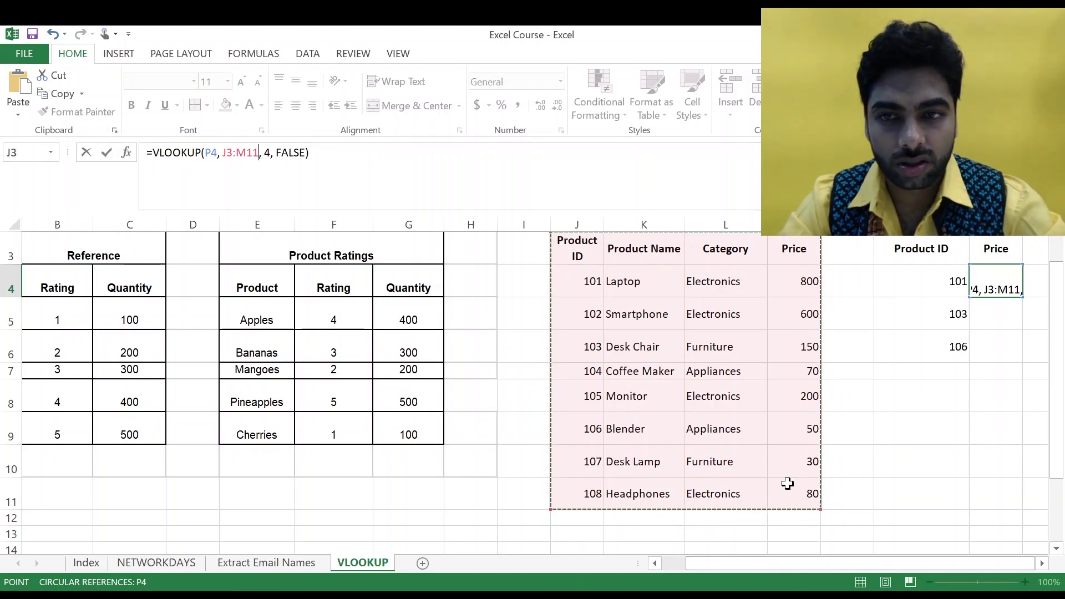
pyautogui.press('Return')
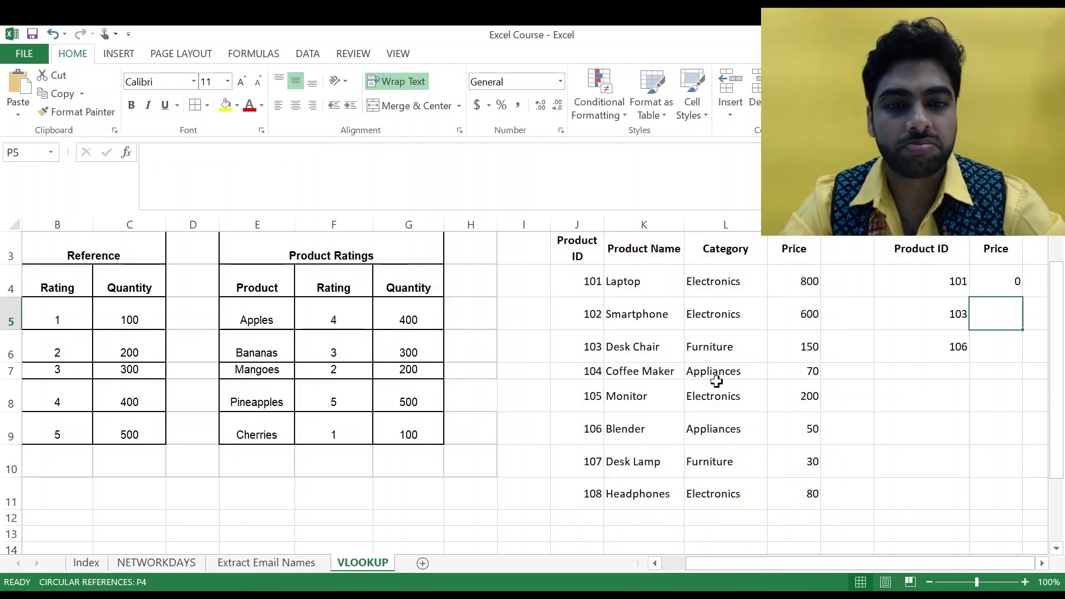
# Step: Compare the P4 formula's lookup value with the Apples quantity formula in G5 and the product ID in O4
pyautogui.click(990, 281)
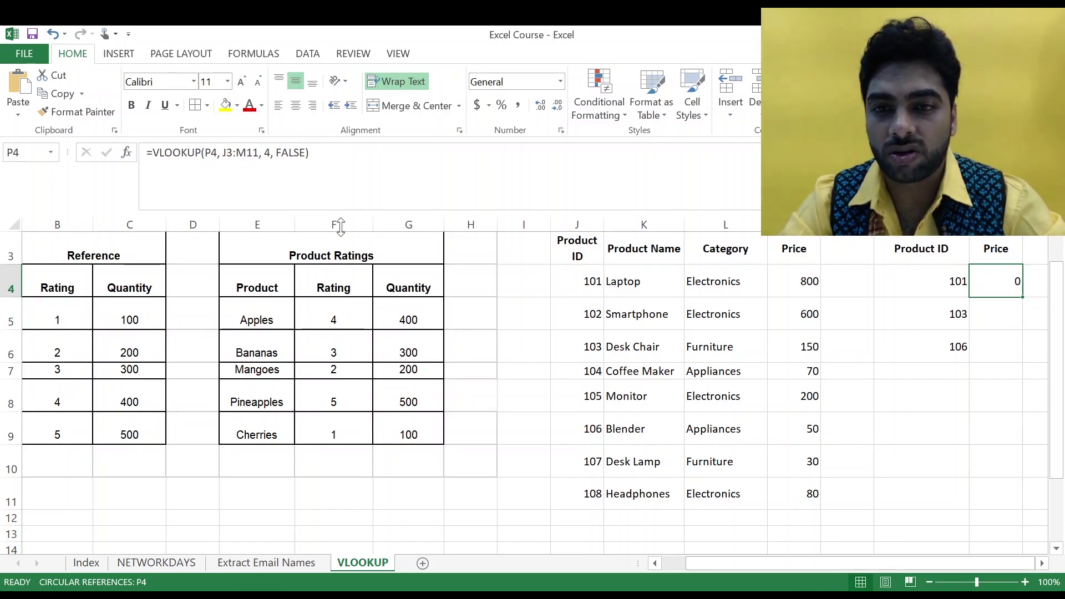
pyautogui.click(395, 320)
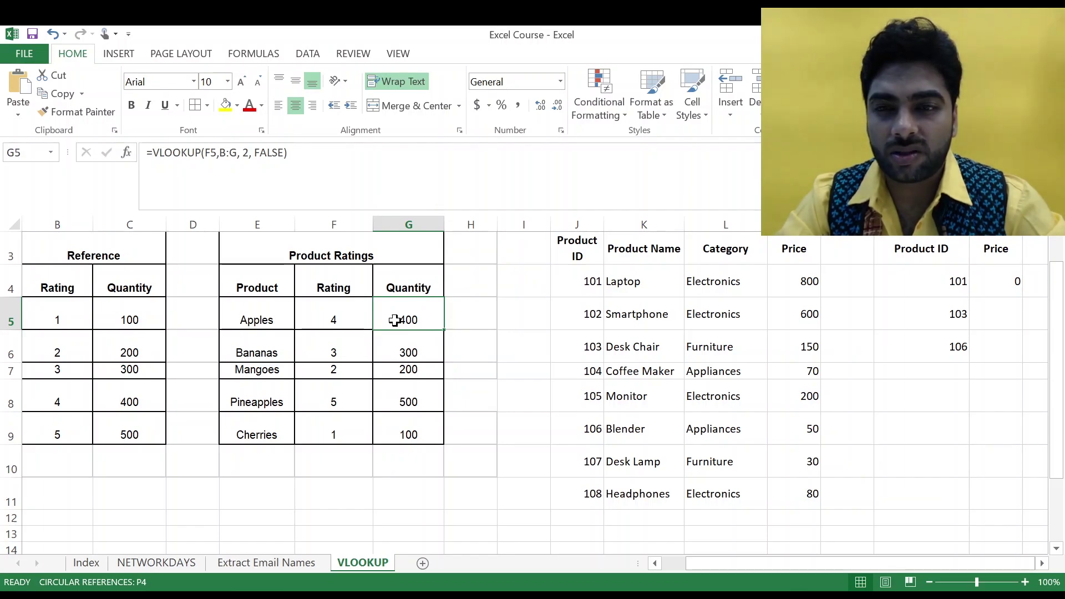
pyautogui.click(993, 283)
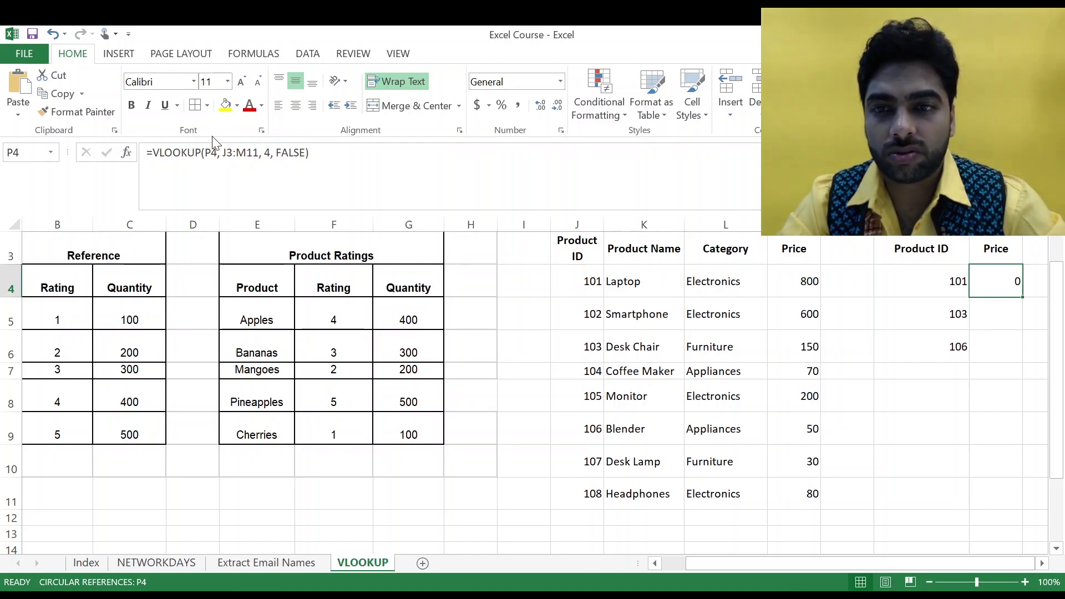
pyautogui.click(905, 287)
pyautogui.click(1019, 278)
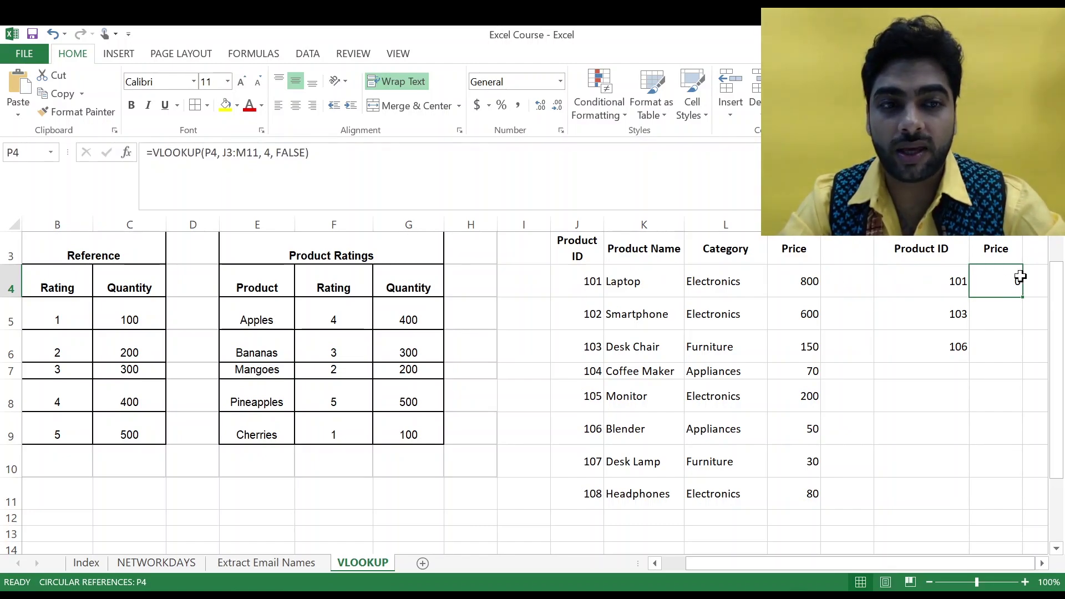
pyautogui.click(902, 273)
pyautogui.click(1010, 278)
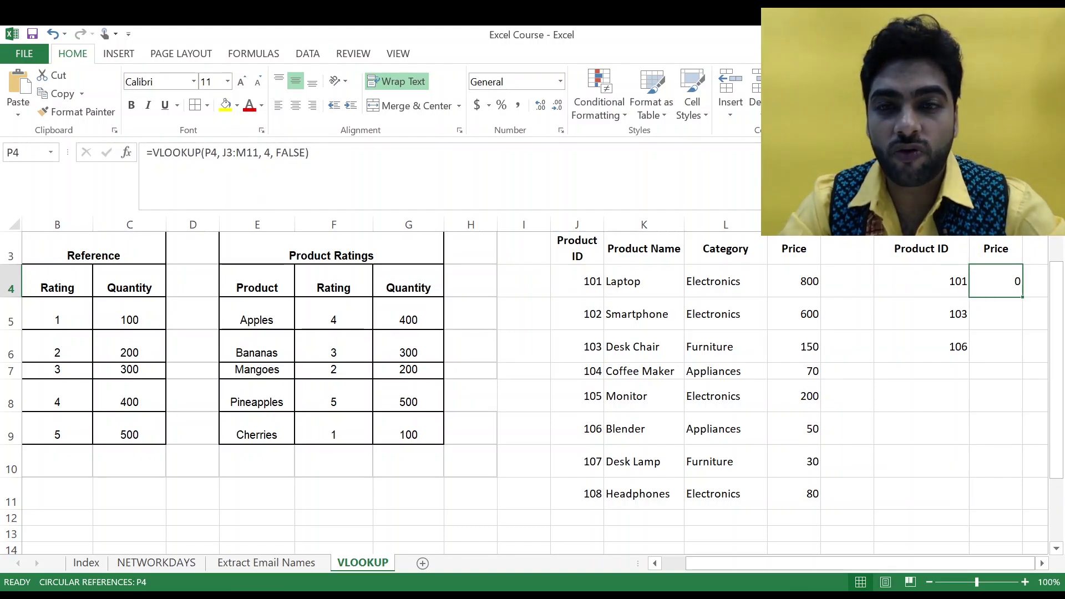
# Step: Set the lookup value of the P4 price formula to product ID cell O4
pyautogui.click(211, 150)
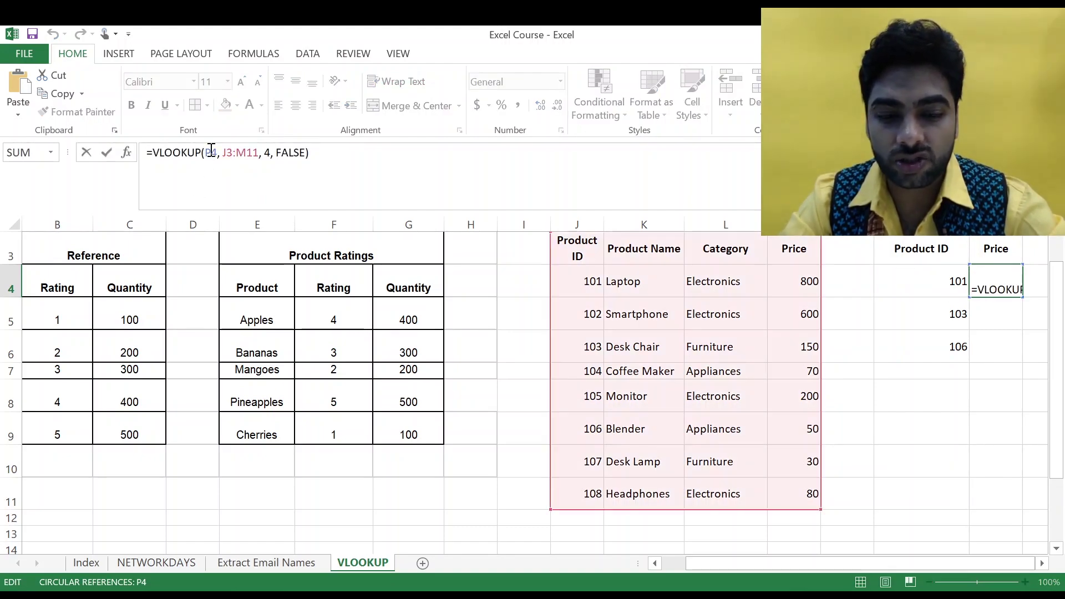
pyautogui.press('BackSpace')
pyautogui.write('O')
pyautogui.press('Return')
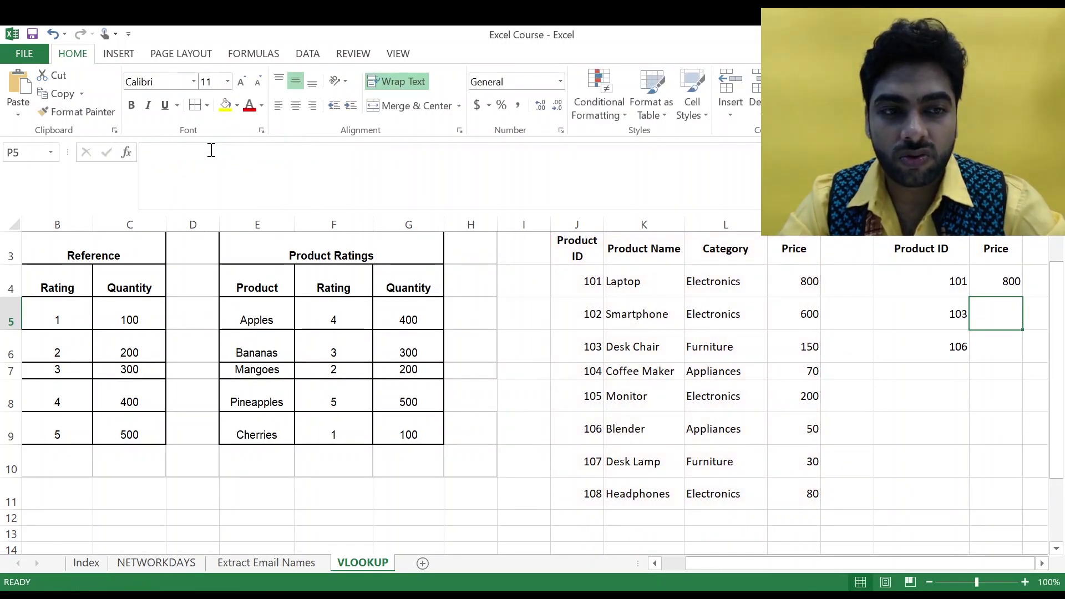
# Step: Fill the P4 price formula down to P6 for product IDs 103 and 106
pyautogui.click(932, 290)
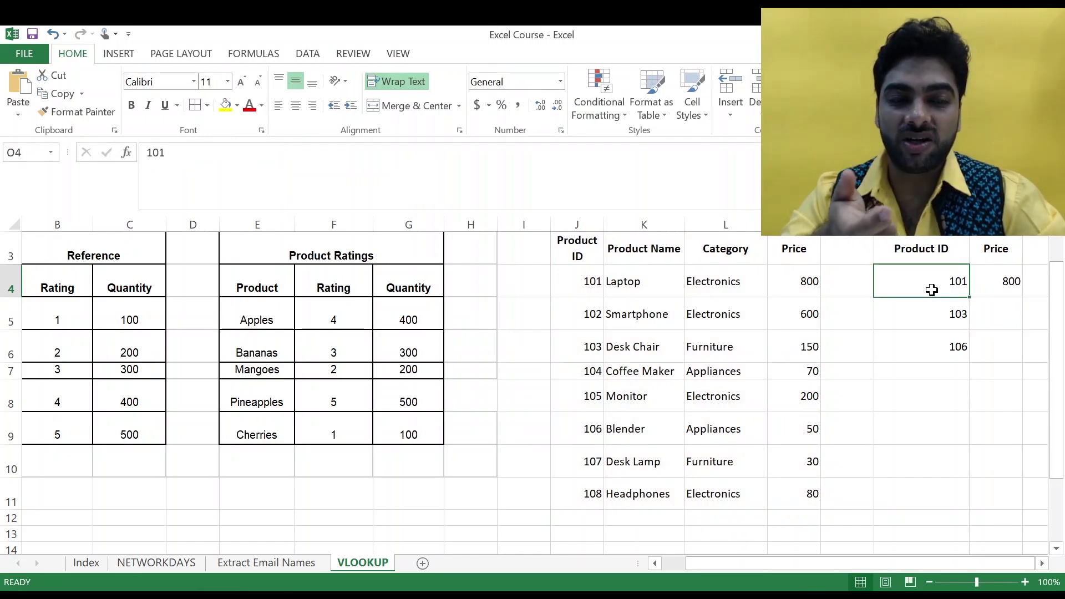
pyautogui.click(997, 290)
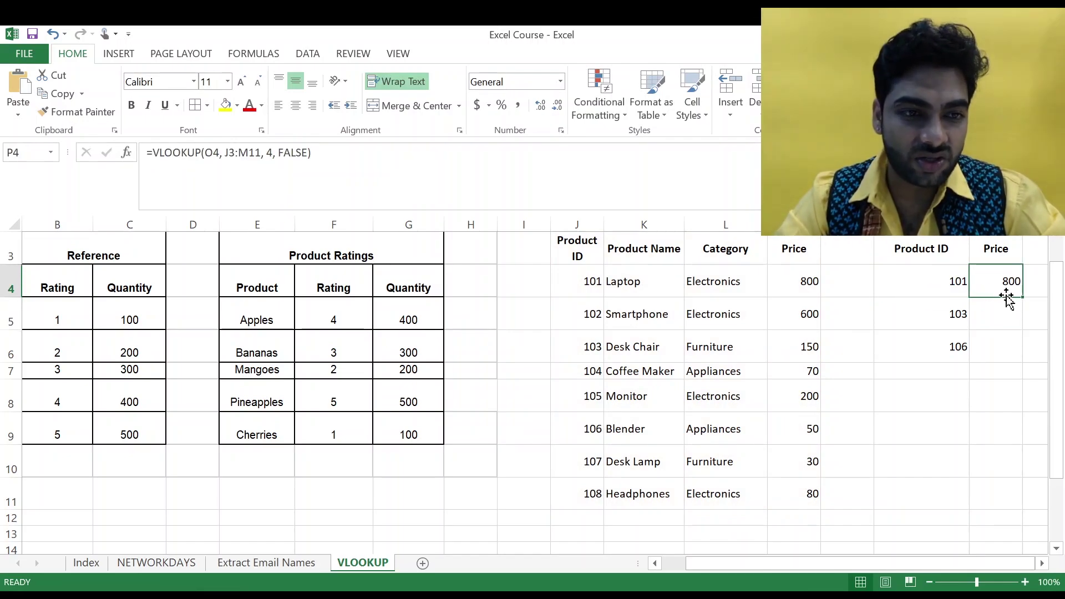
pyautogui.moveTo(1023, 299); pyautogui.dragTo(1024, 359)
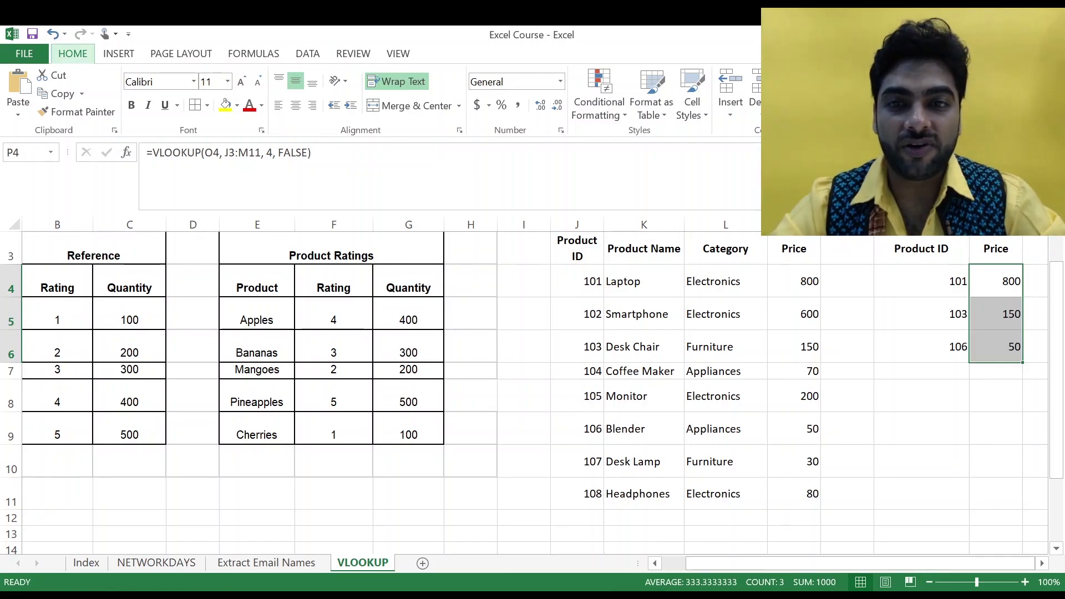
pyautogui.hotkey('alt', 'Tab')
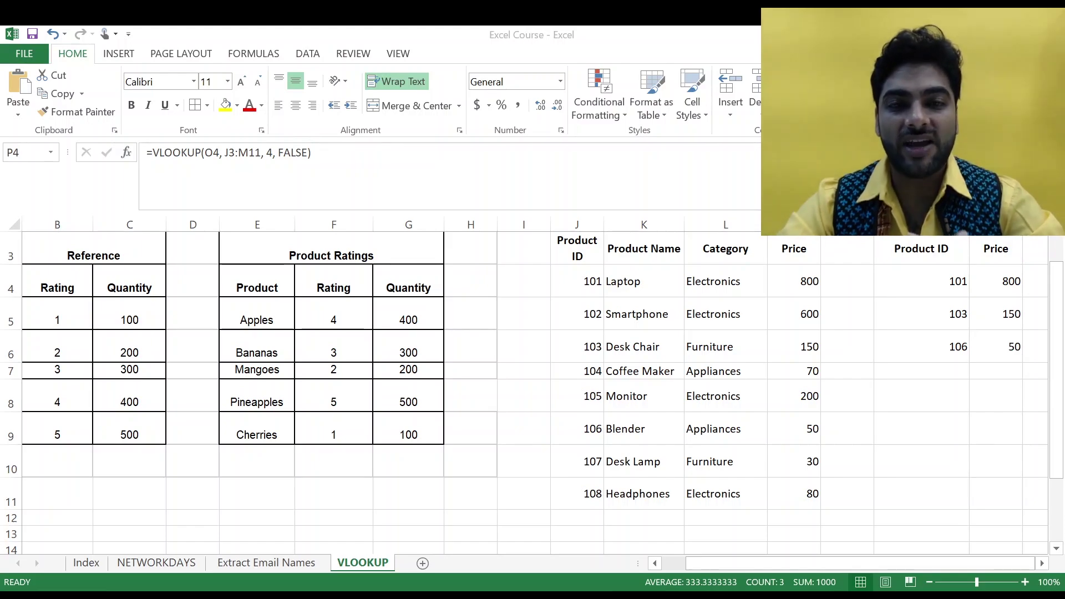